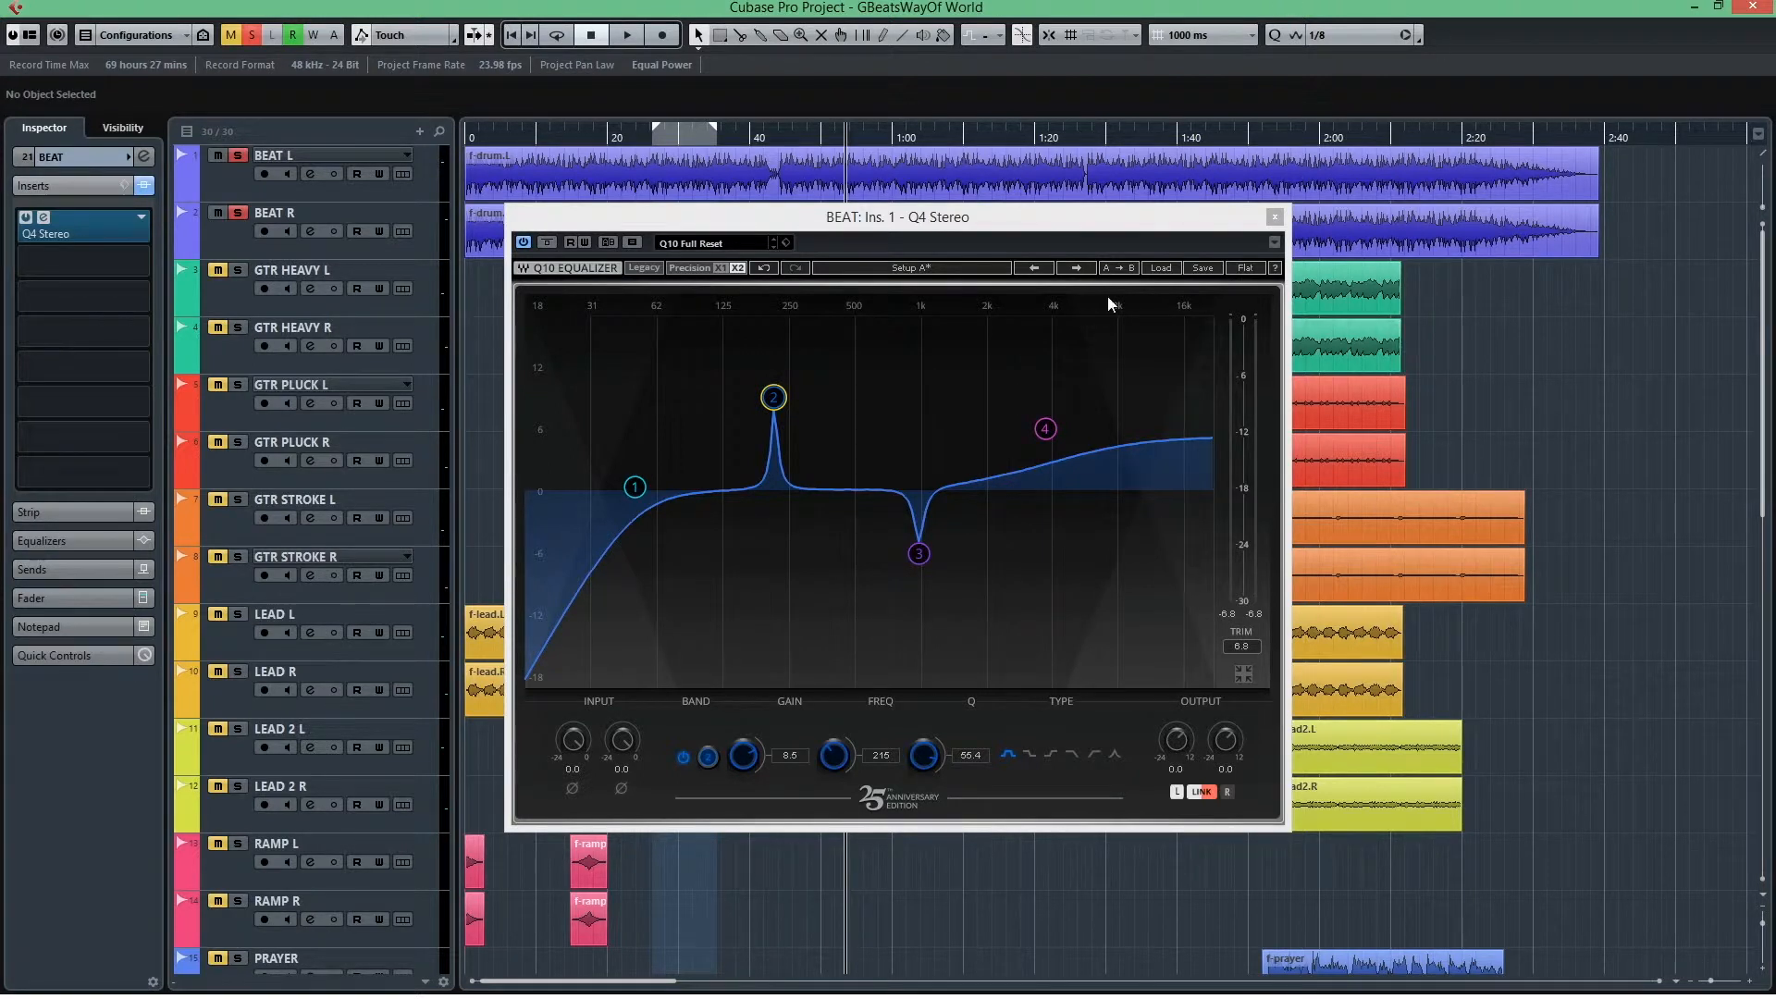
# - Lower the Q of band 2 on the BEAT equalizer to about 47.0 and close the equalizer window
pyautogui.click(875, 225)
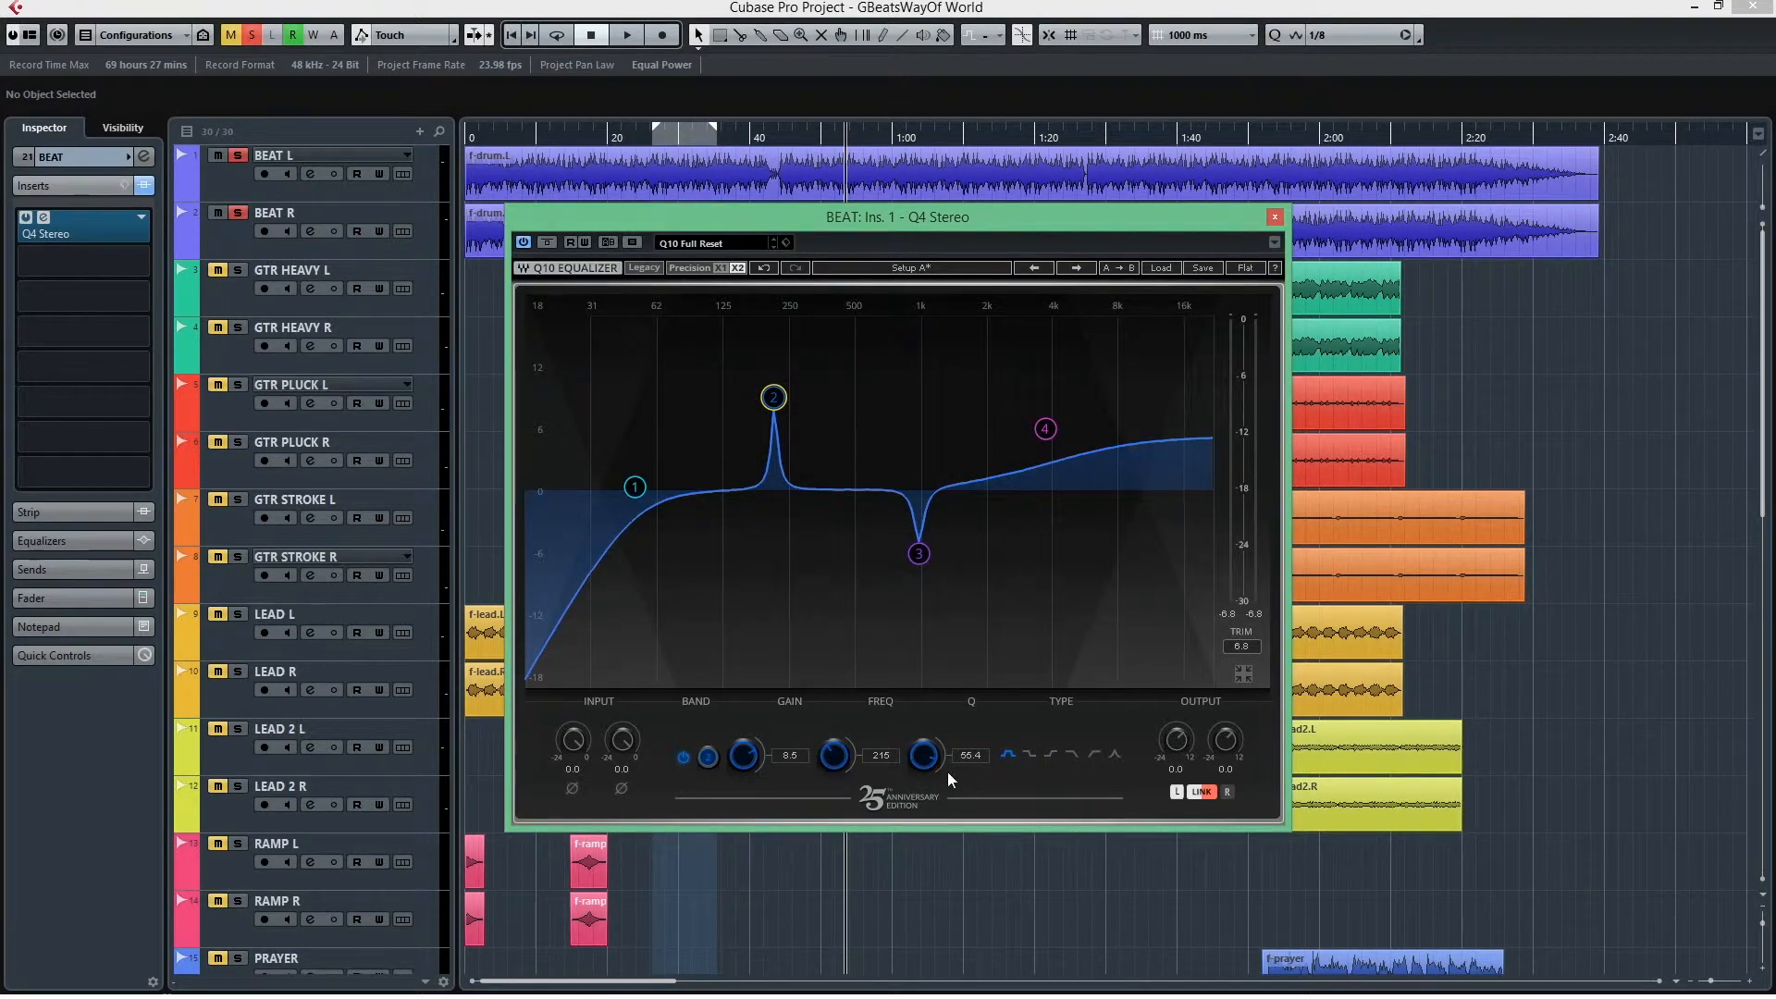
pyautogui.moveTo(925, 756)
pyautogui.mouseDown()
pyautogui.moveTo(925, 714)
pyautogui.moveTo(928, 773)
pyautogui.mouseUp()
pyautogui.click(1275, 216)
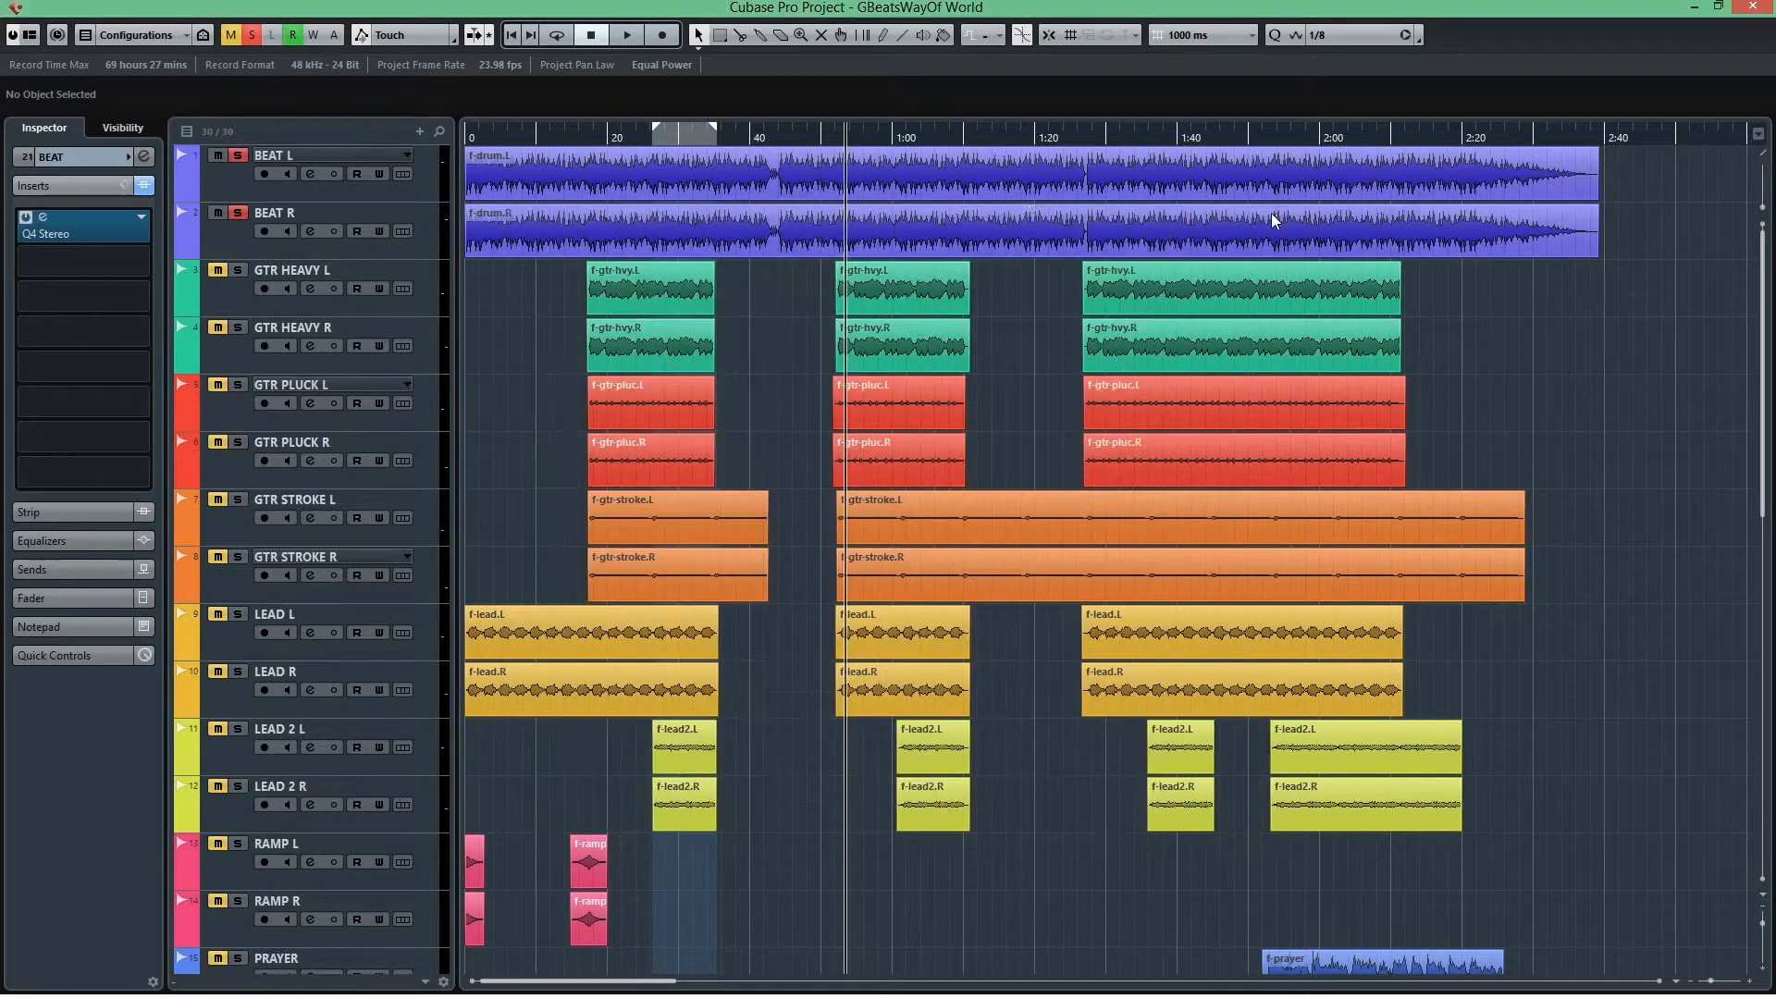
# - Play the beat from about 0:43 for roughly ten seconds and stop playback
pyautogui.click(773, 134)
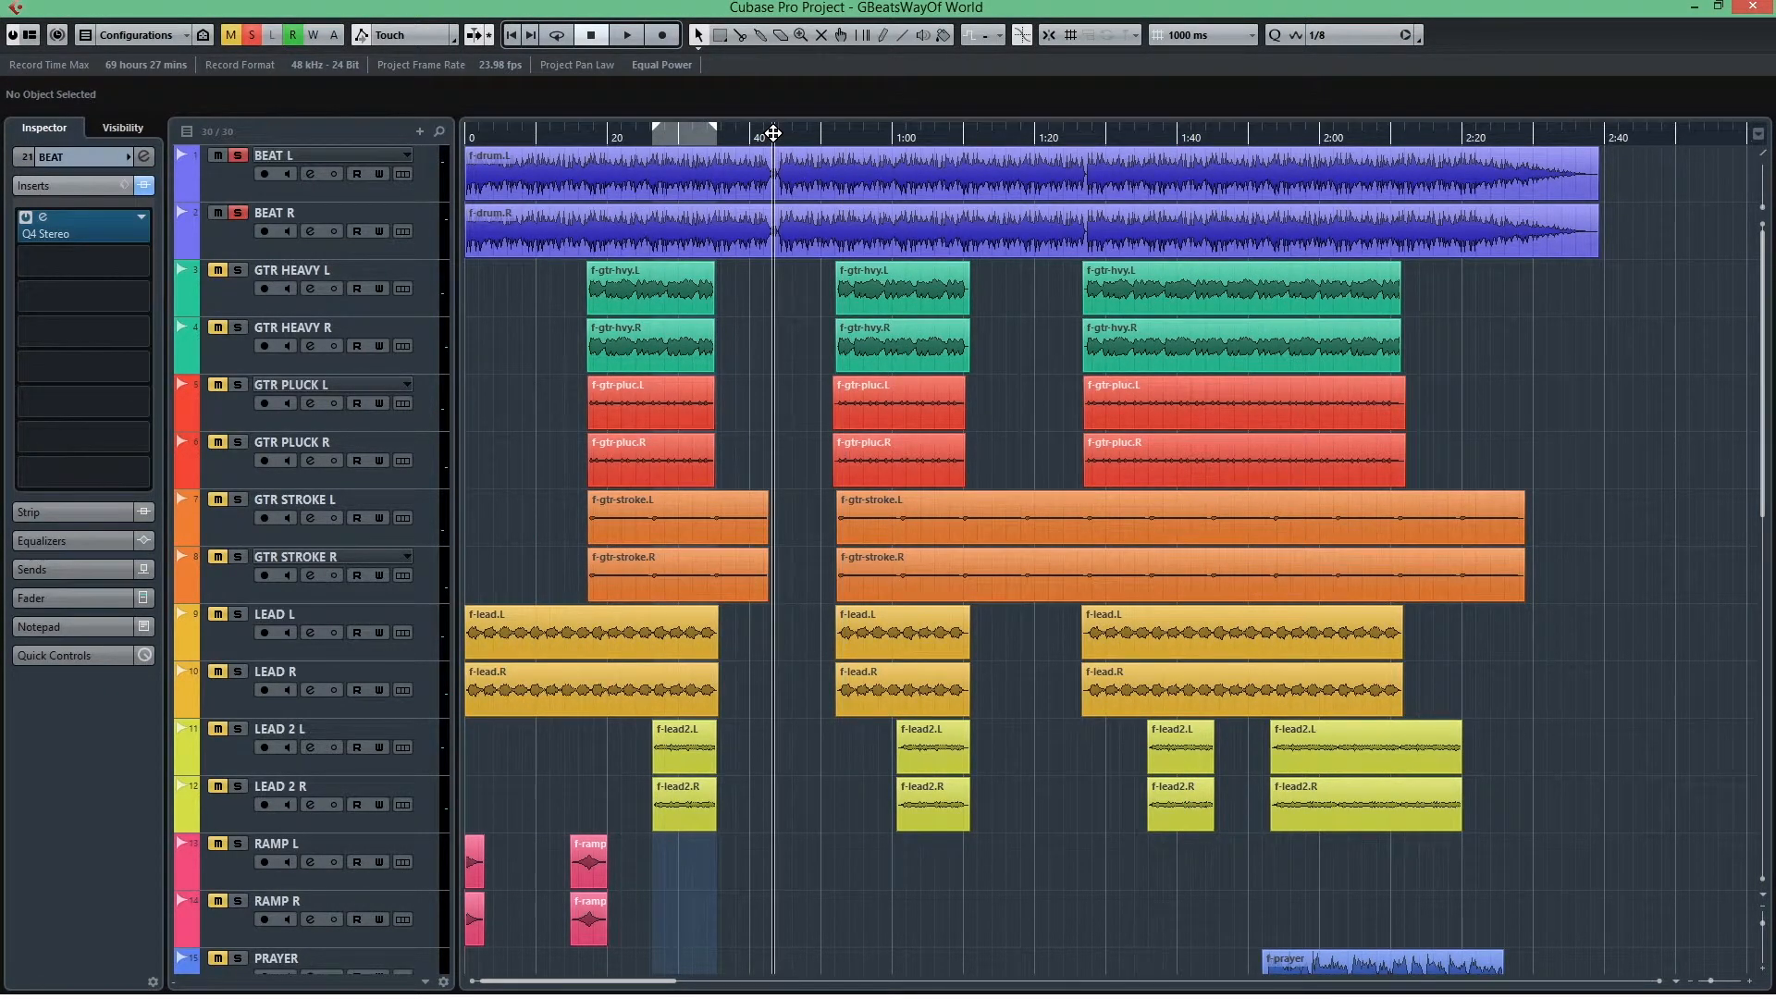
pyautogui.press('space')
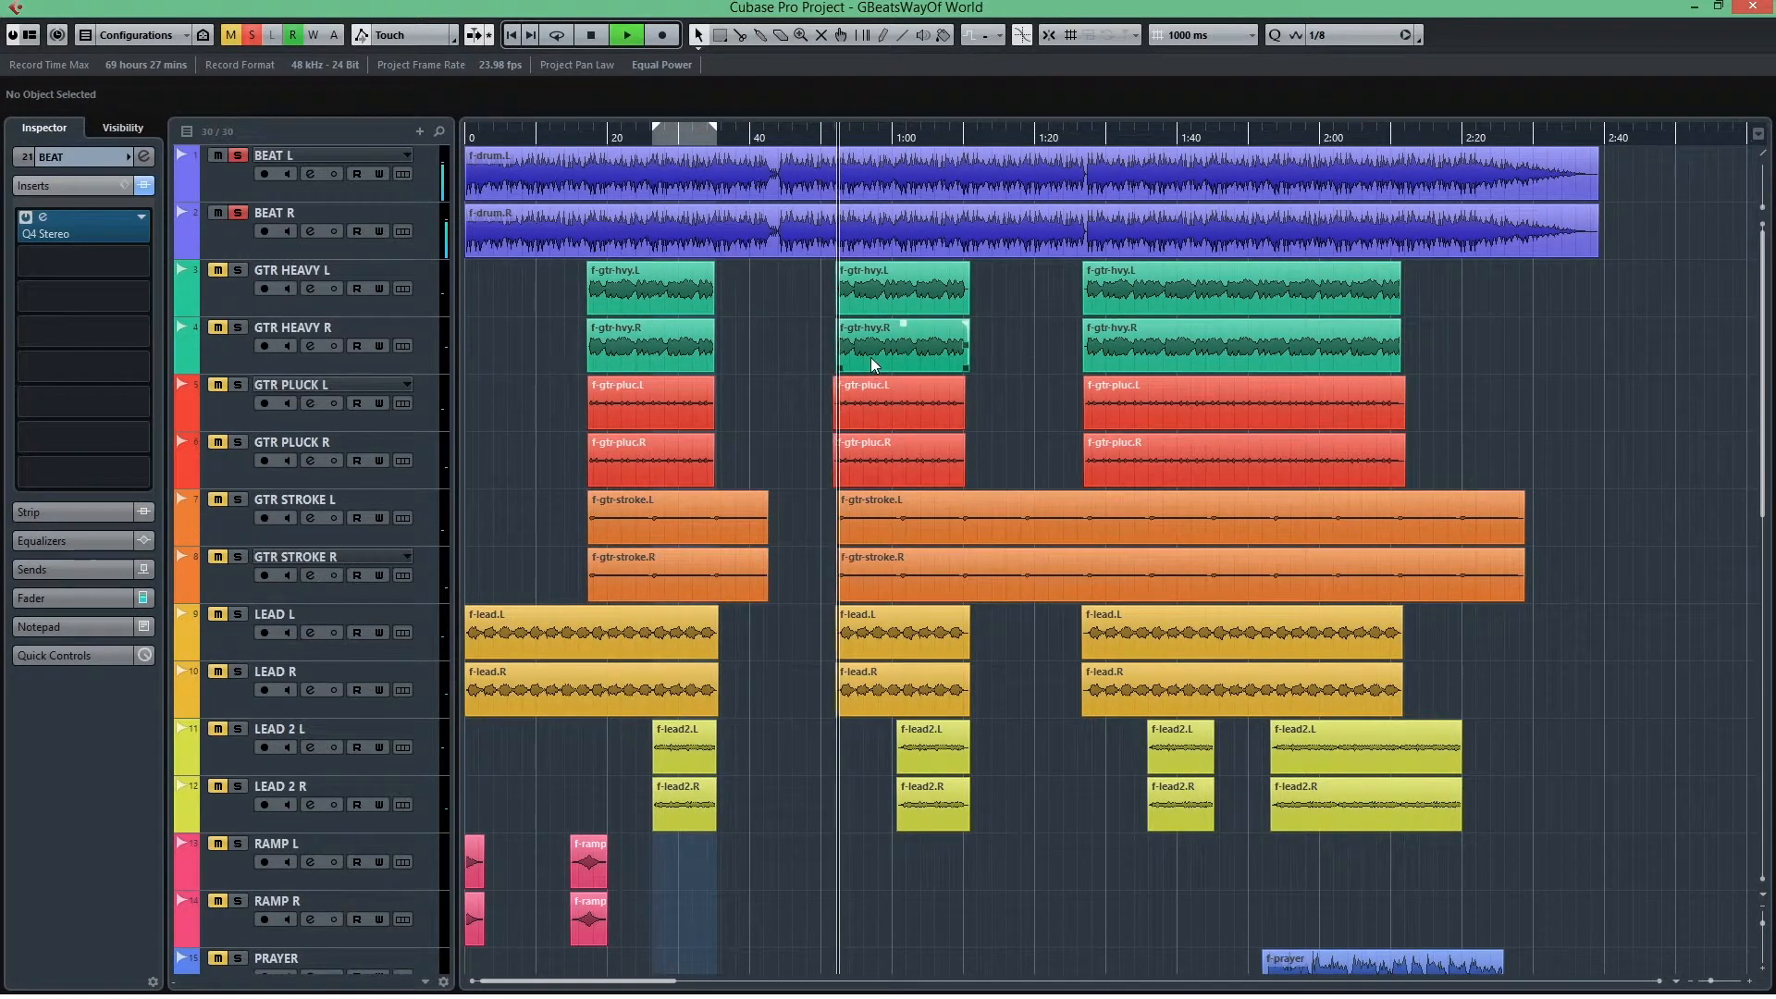
pyautogui.press('space')
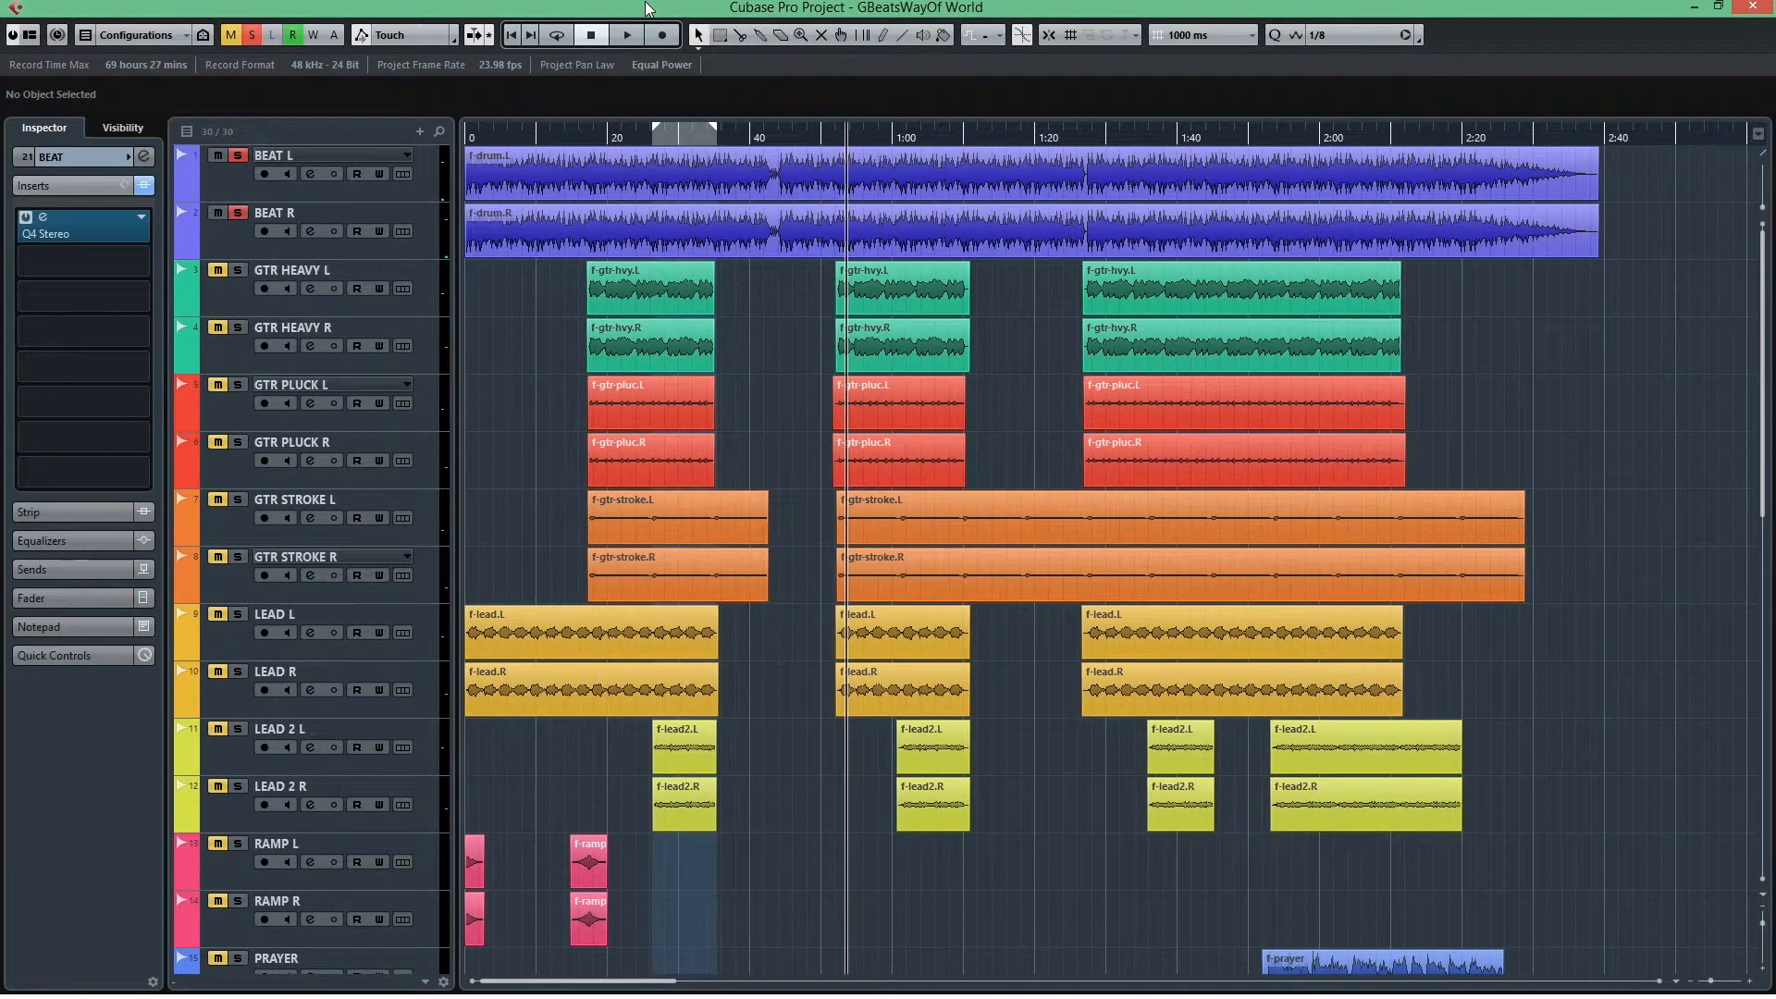
# - Reopen the Q4 Stereo equalizer on the BEAT group and review the settings of bands 1, 3 and 4
pyautogui.scroll(-6, 307, 503)
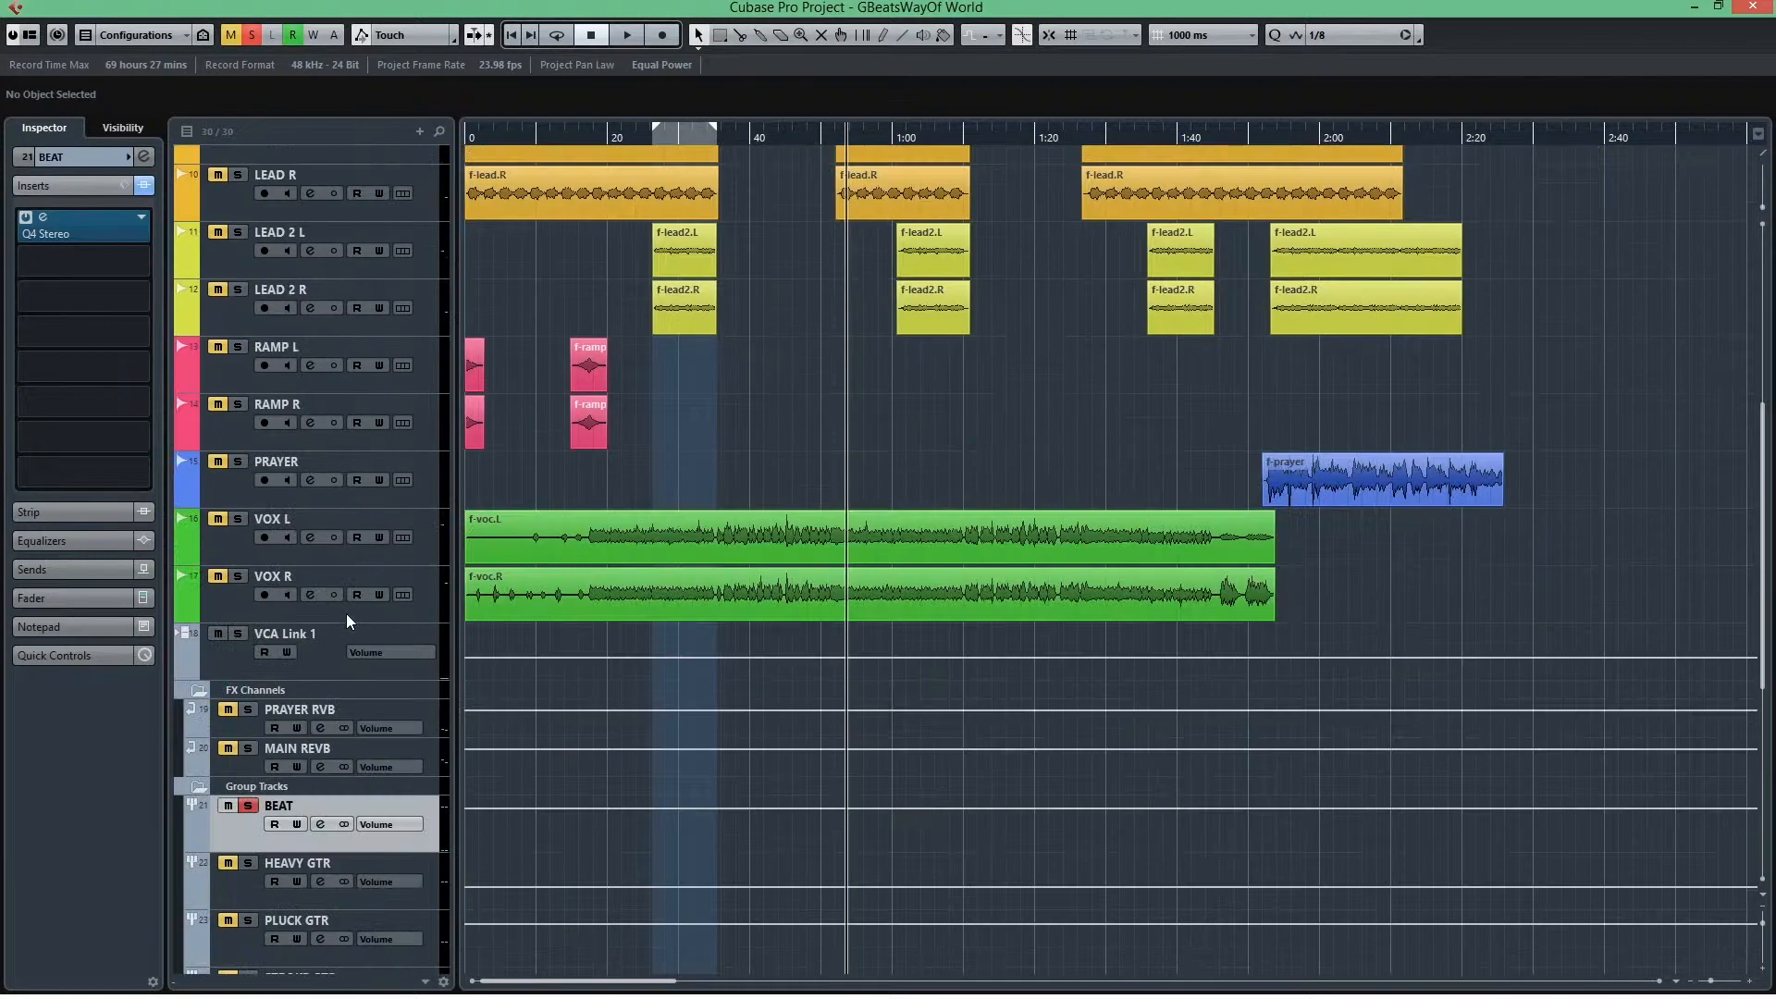
pyautogui.click(43, 217)
pyautogui.scroll(6, 1511, 516)
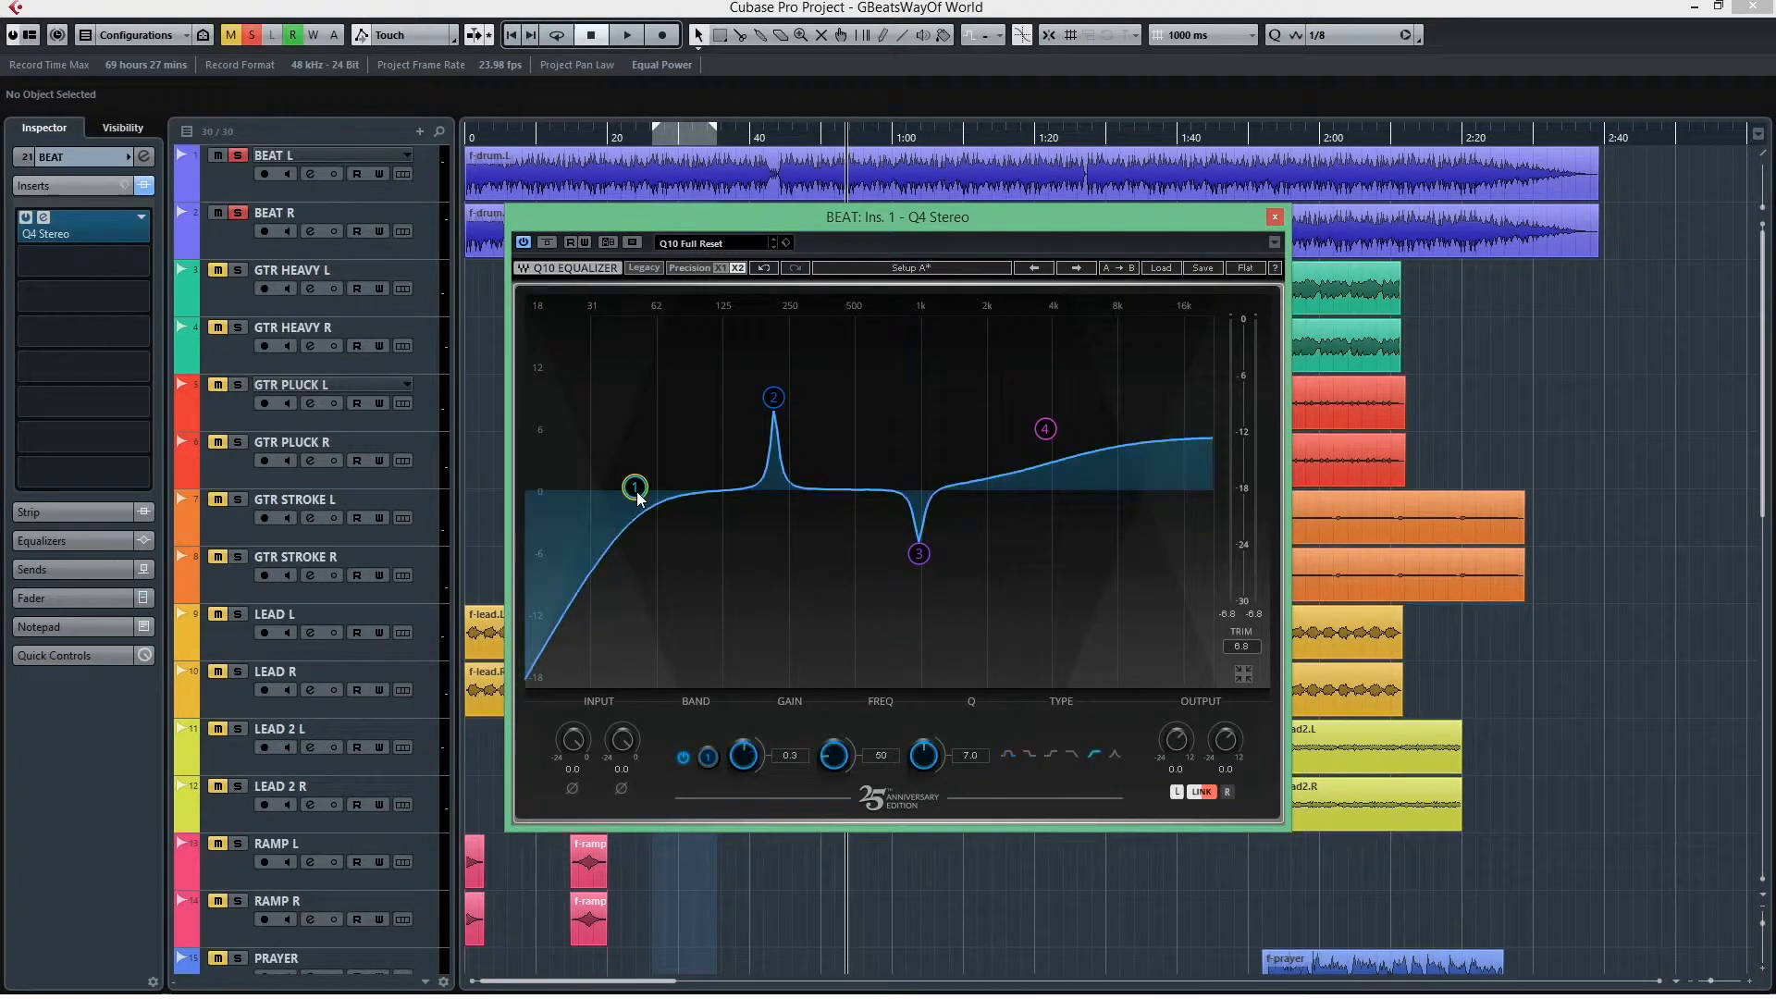
pyautogui.click(920, 555)
pyautogui.click(1044, 429)
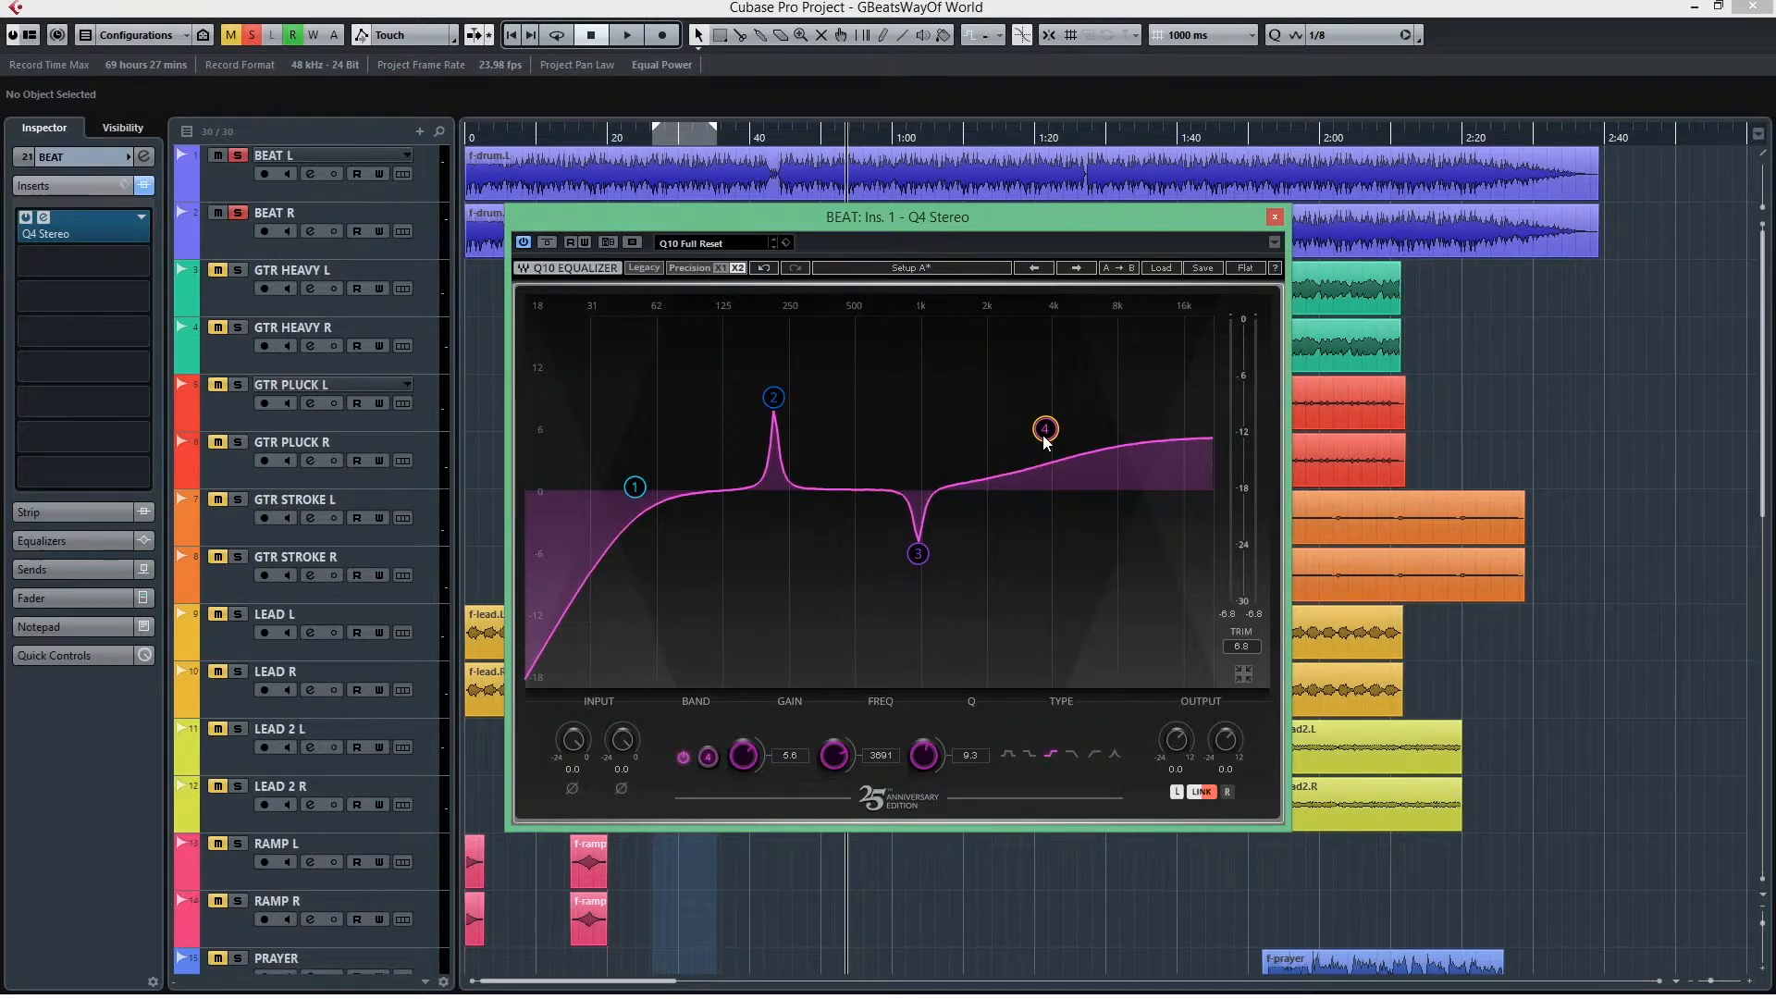
pyautogui.click(634, 485)
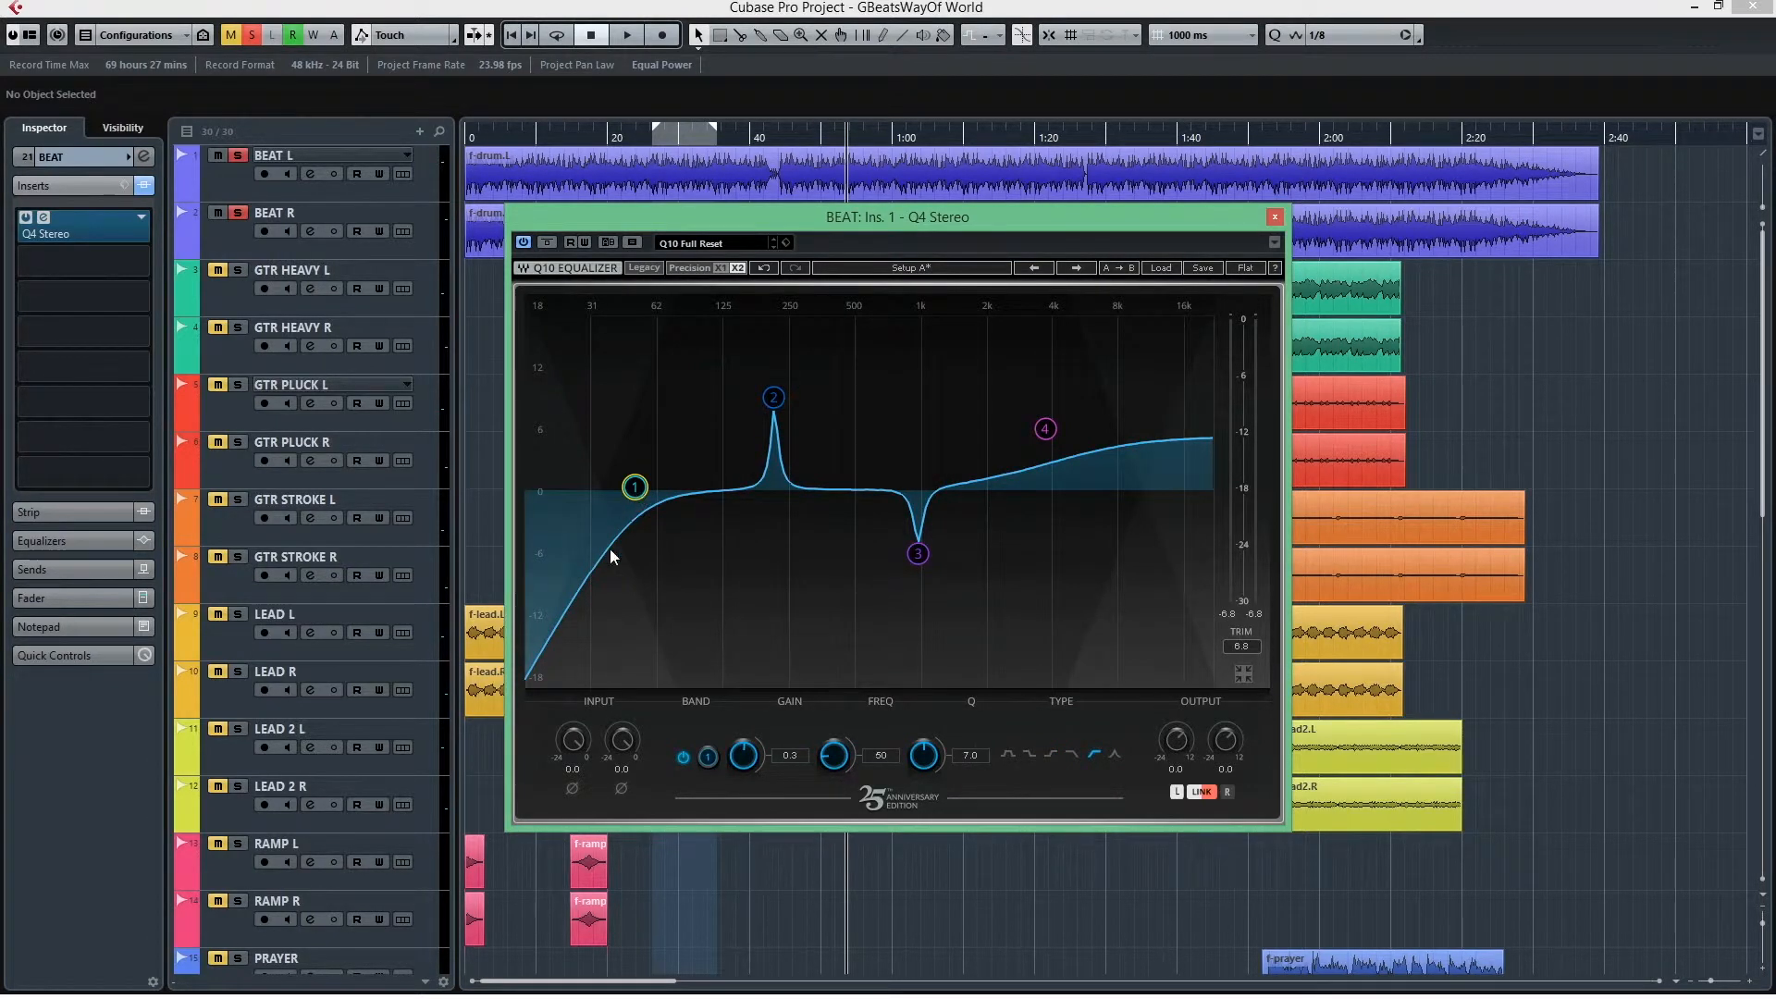
pyautogui.click(1043, 432)
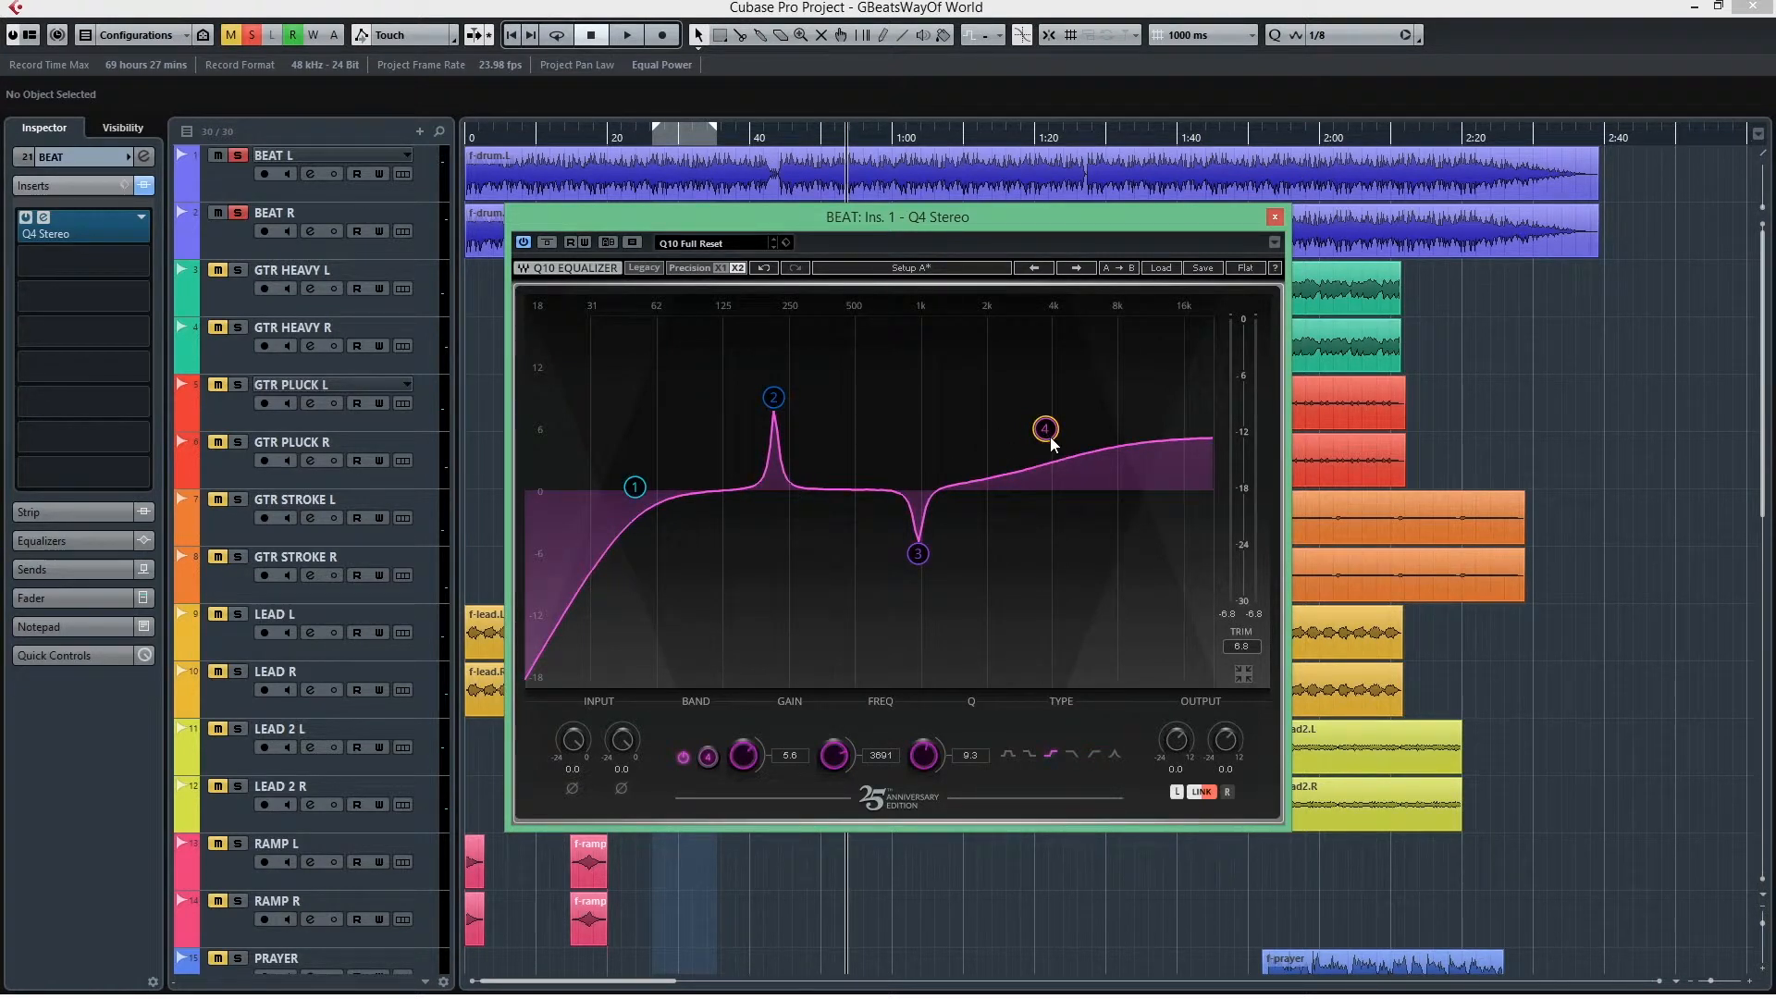
# - Lower band 4 to about 2.8 dB at 3911 Hz and place the band 3 cut at about 1008 Hz and -6.0 dB
pyautogui.moveTo(1045, 430)
pyautogui.mouseDown()
pyautogui.moveTo(1035, 366)
pyautogui.moveTo(1023, 500)
pyautogui.moveTo(1014, 305)
pyautogui.moveTo(1036, 642)
pyautogui.moveTo(1035, 368)
pyautogui.moveTo(1042, 491)
pyautogui.moveTo(1043, 417)
pyautogui.moveTo(1050, 459)
pyautogui.mouseUp()
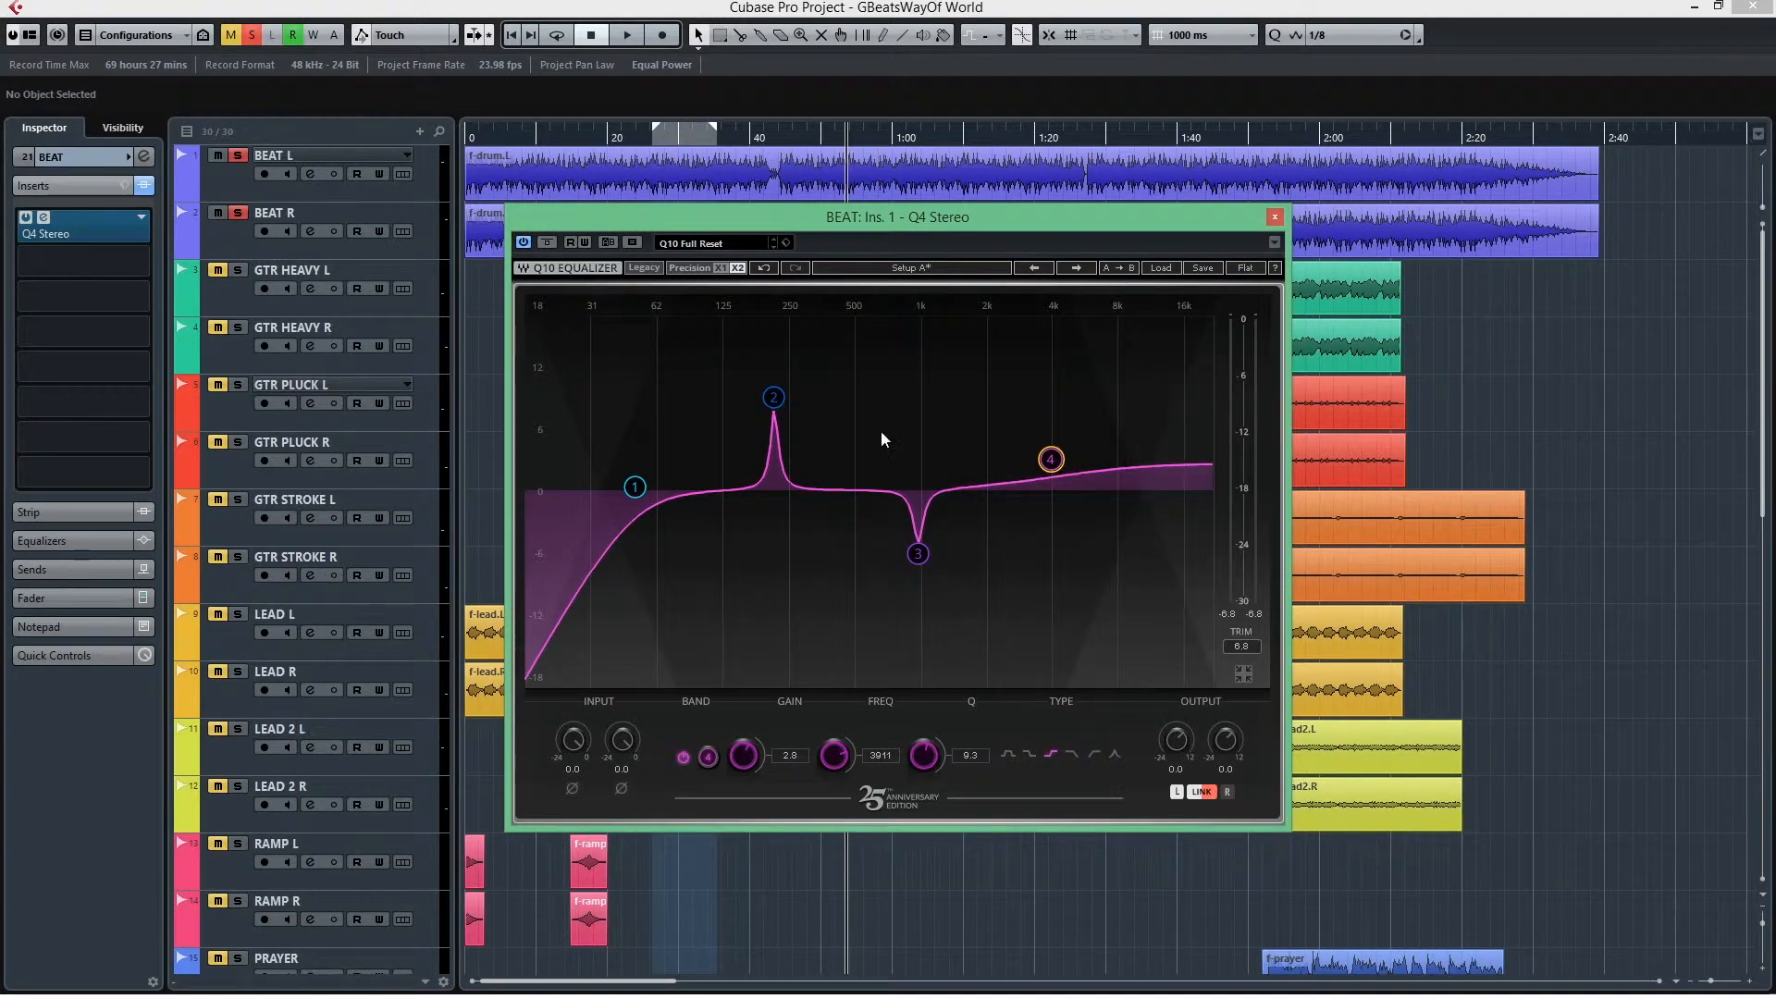
pyautogui.click(774, 398)
pyautogui.moveTo(920, 557); pyautogui.dragTo(912, 556)
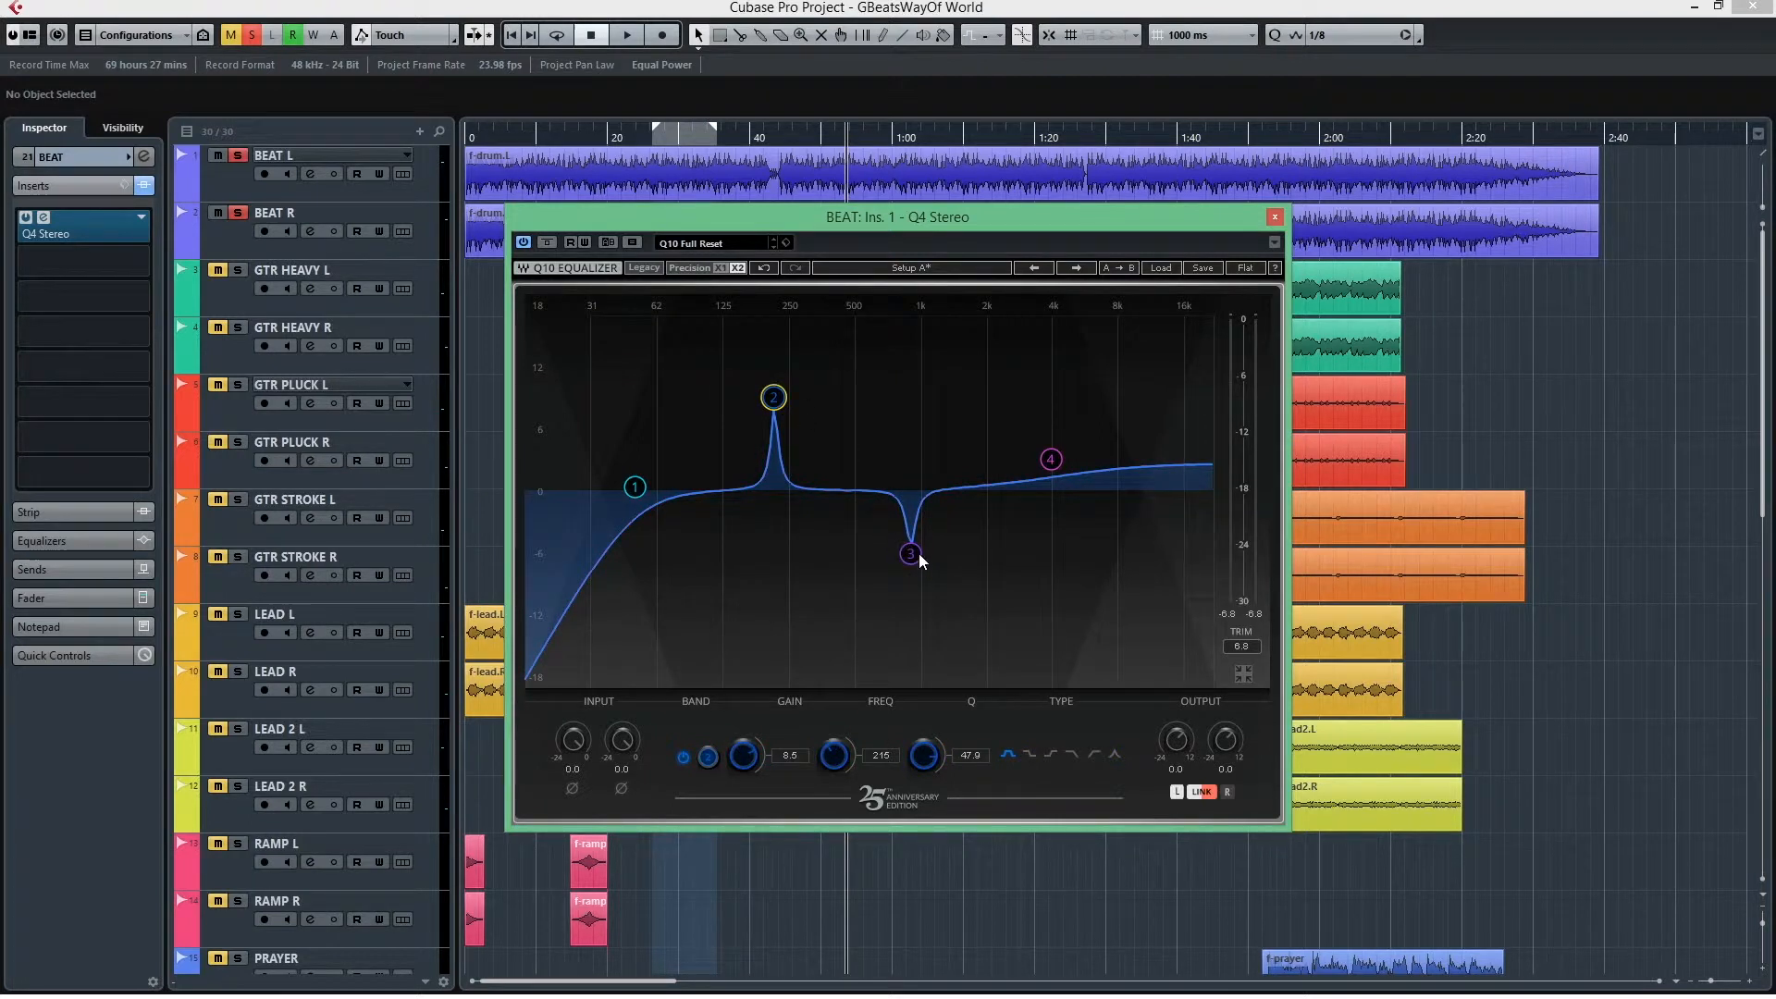
pyautogui.click(774, 400)
pyautogui.moveTo(918, 559); pyautogui.dragTo(921, 555)
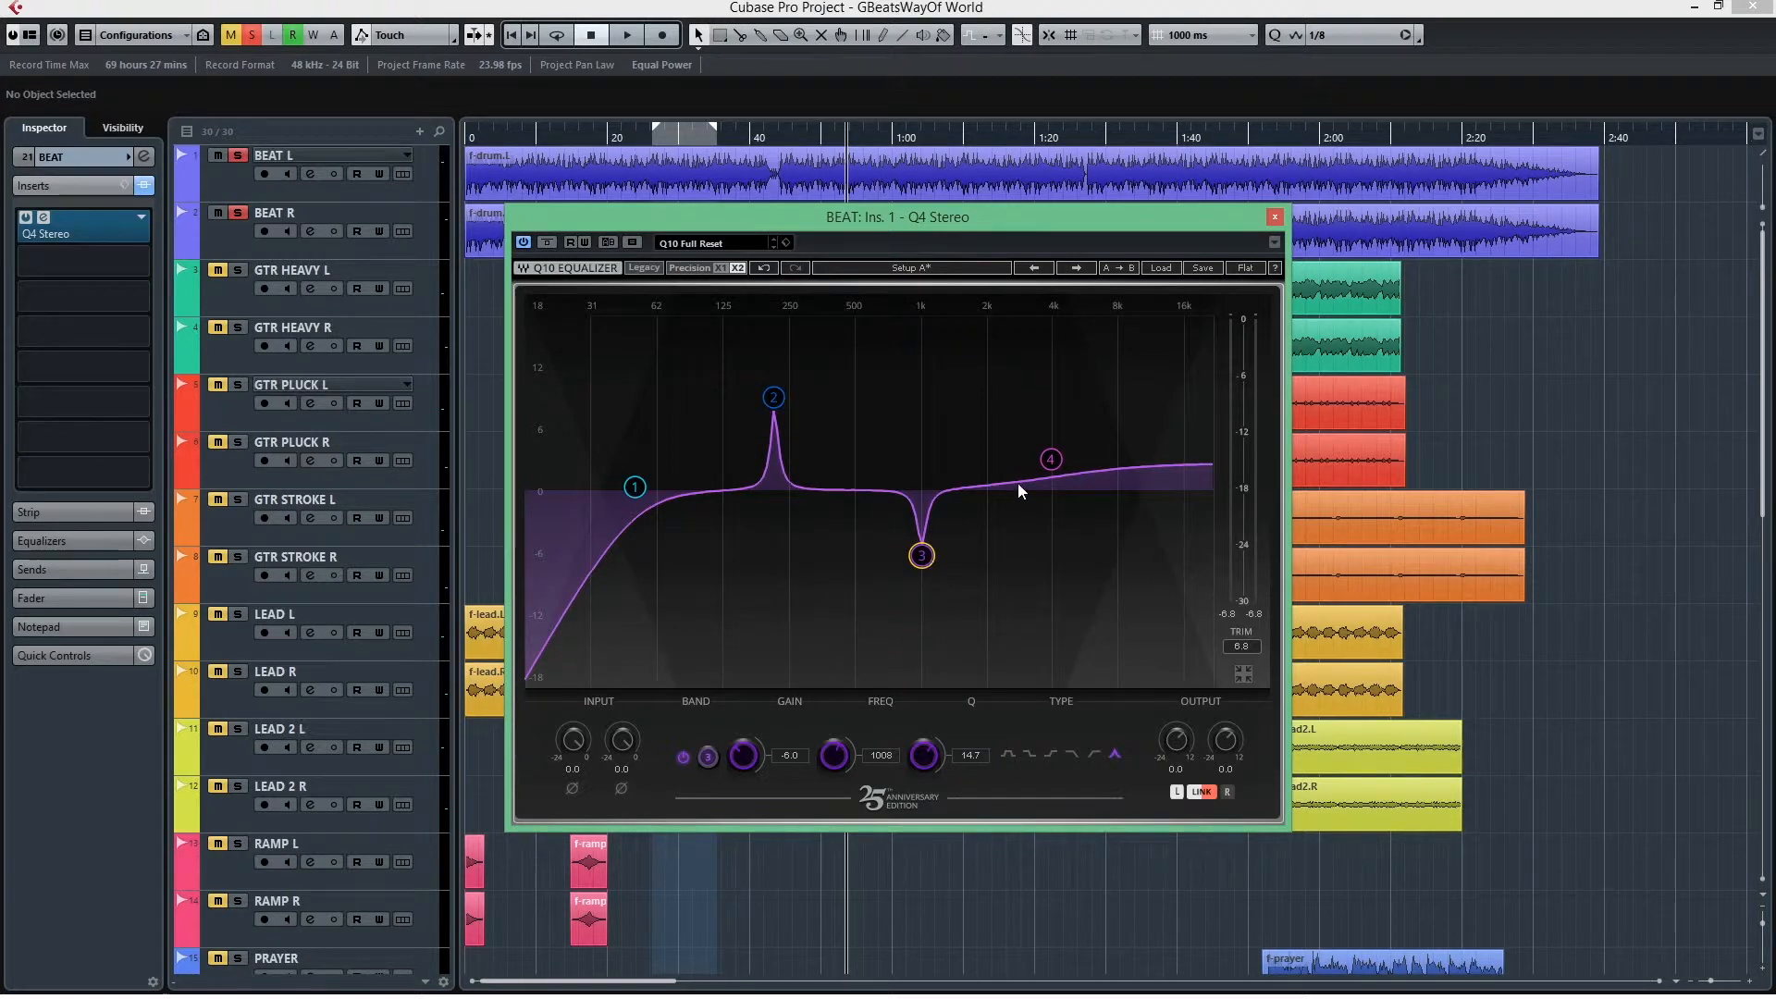
# - Raise the band 4 shelf to about 5.3 dB near 3968 Hz, checking the settings of bands 1, 2 and 3
pyautogui.moveTo(1051, 459); pyautogui.dragTo(1054, 427)
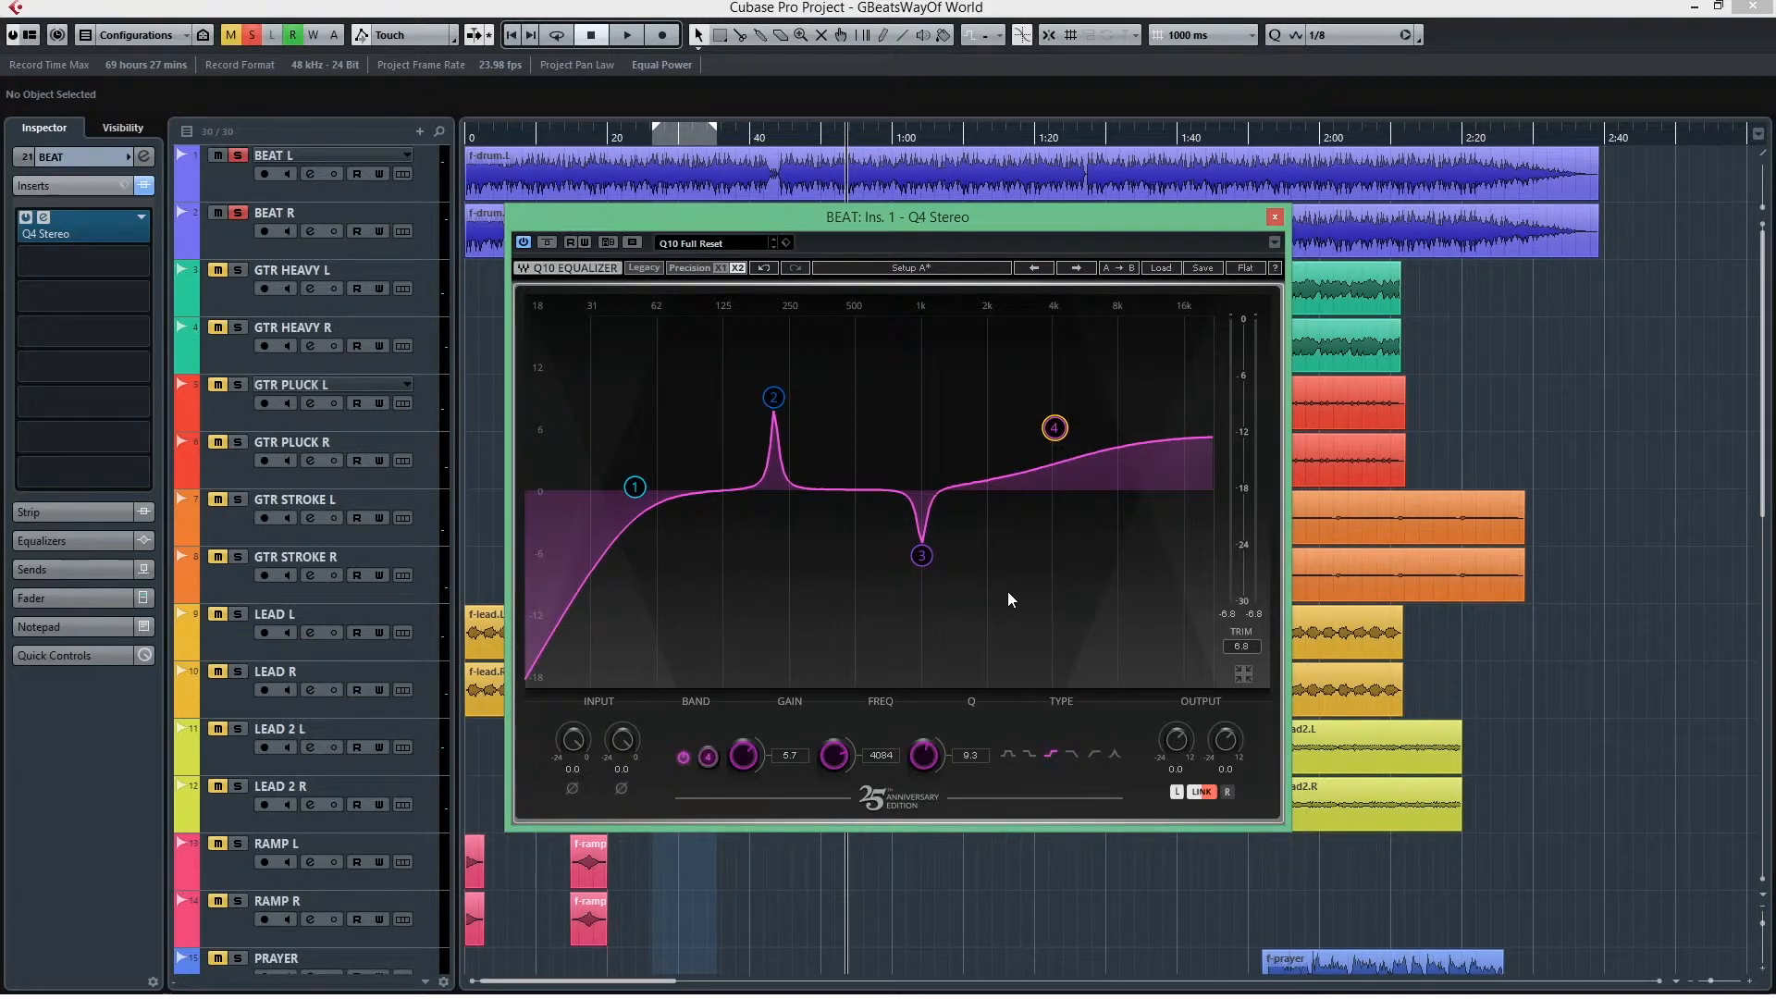
pyautogui.click(634, 487)
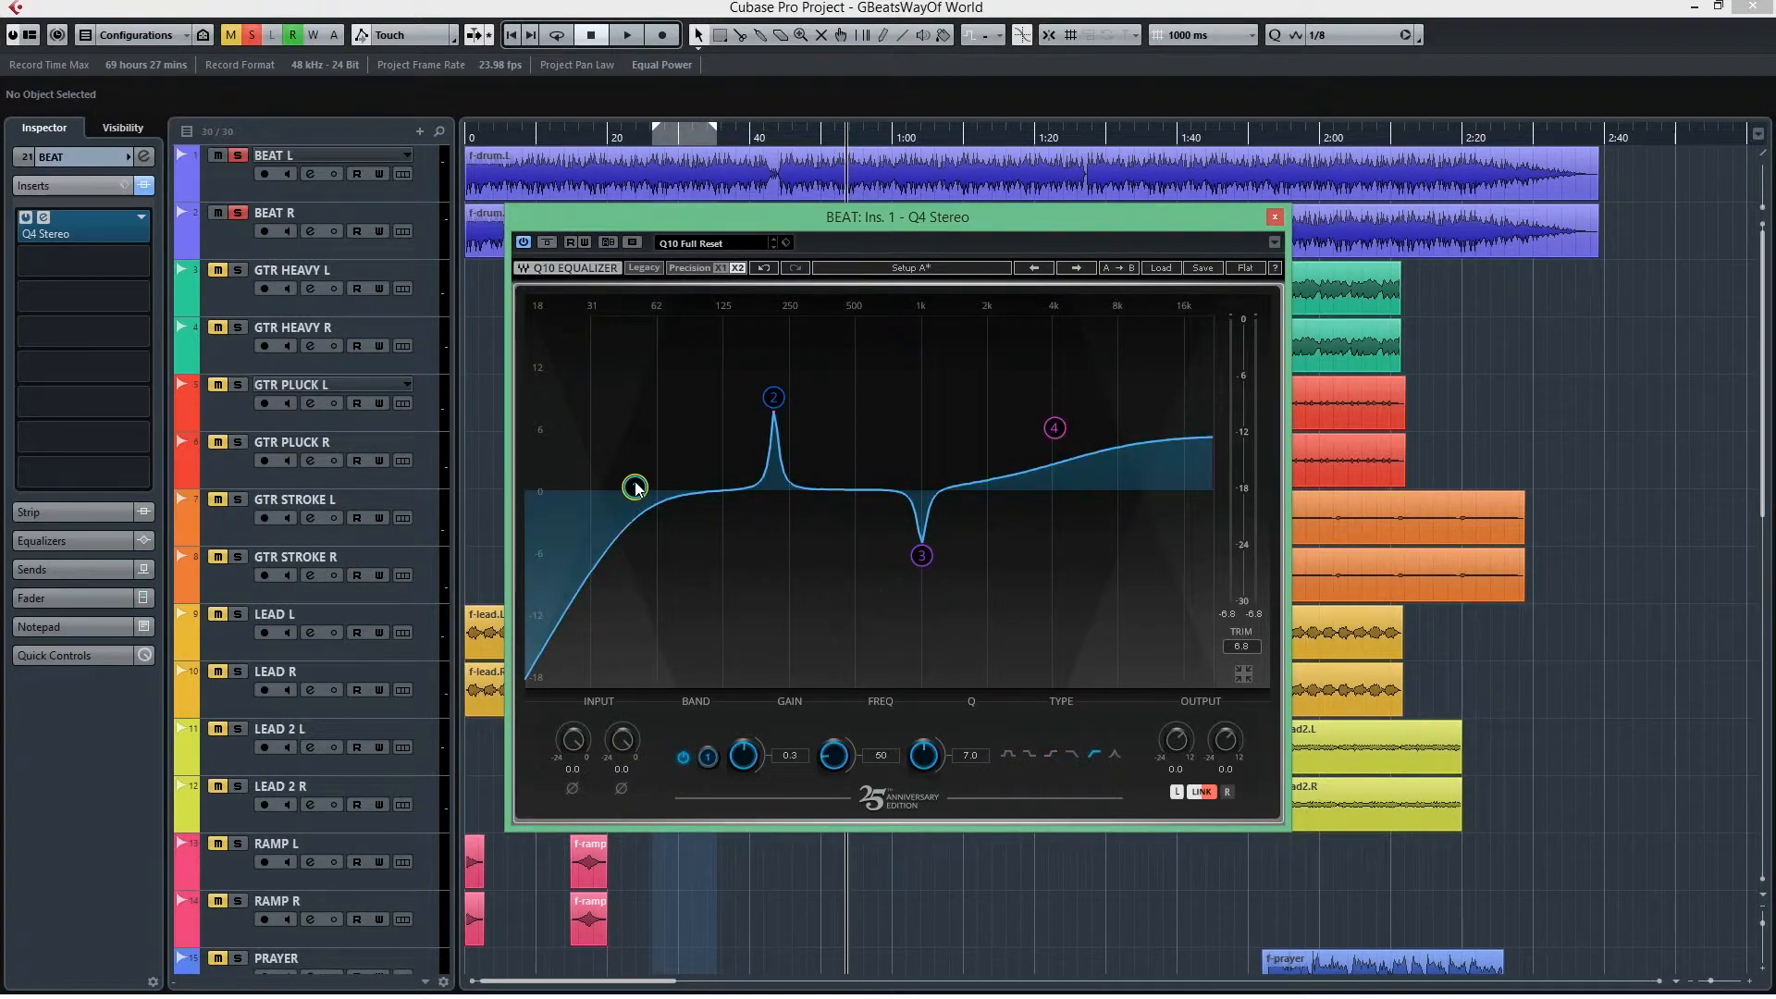
pyautogui.click(772, 397)
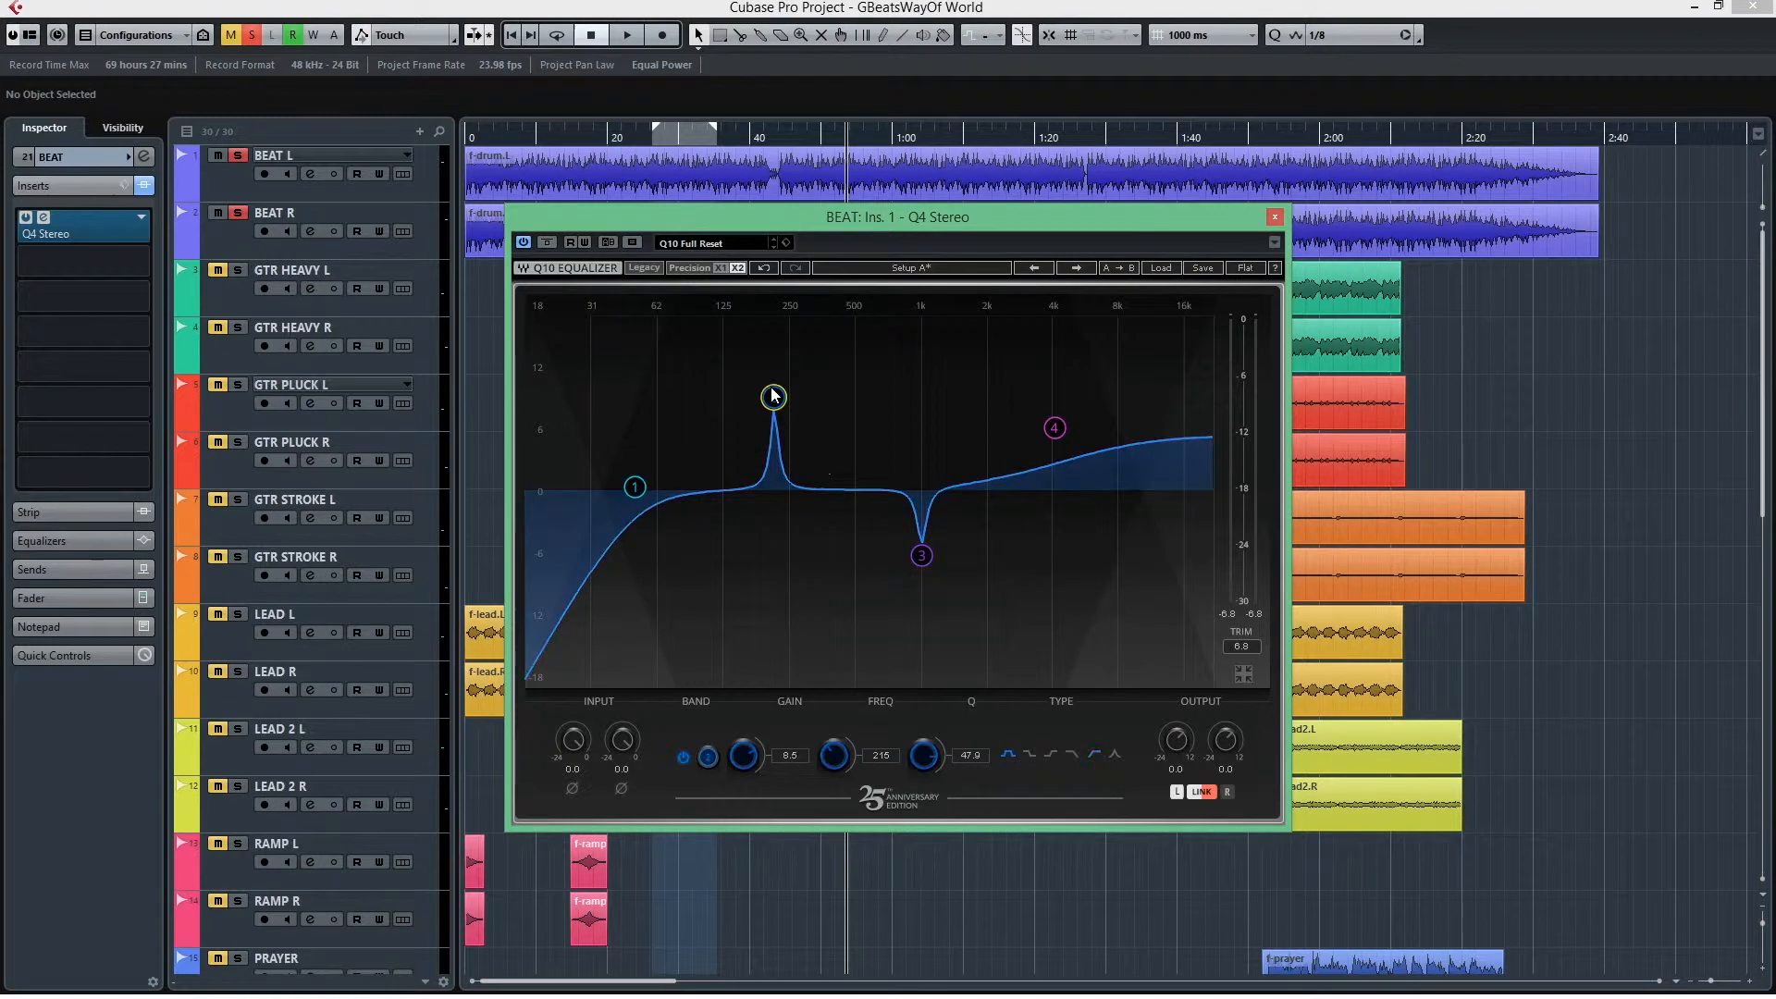
pyautogui.click(923, 557)
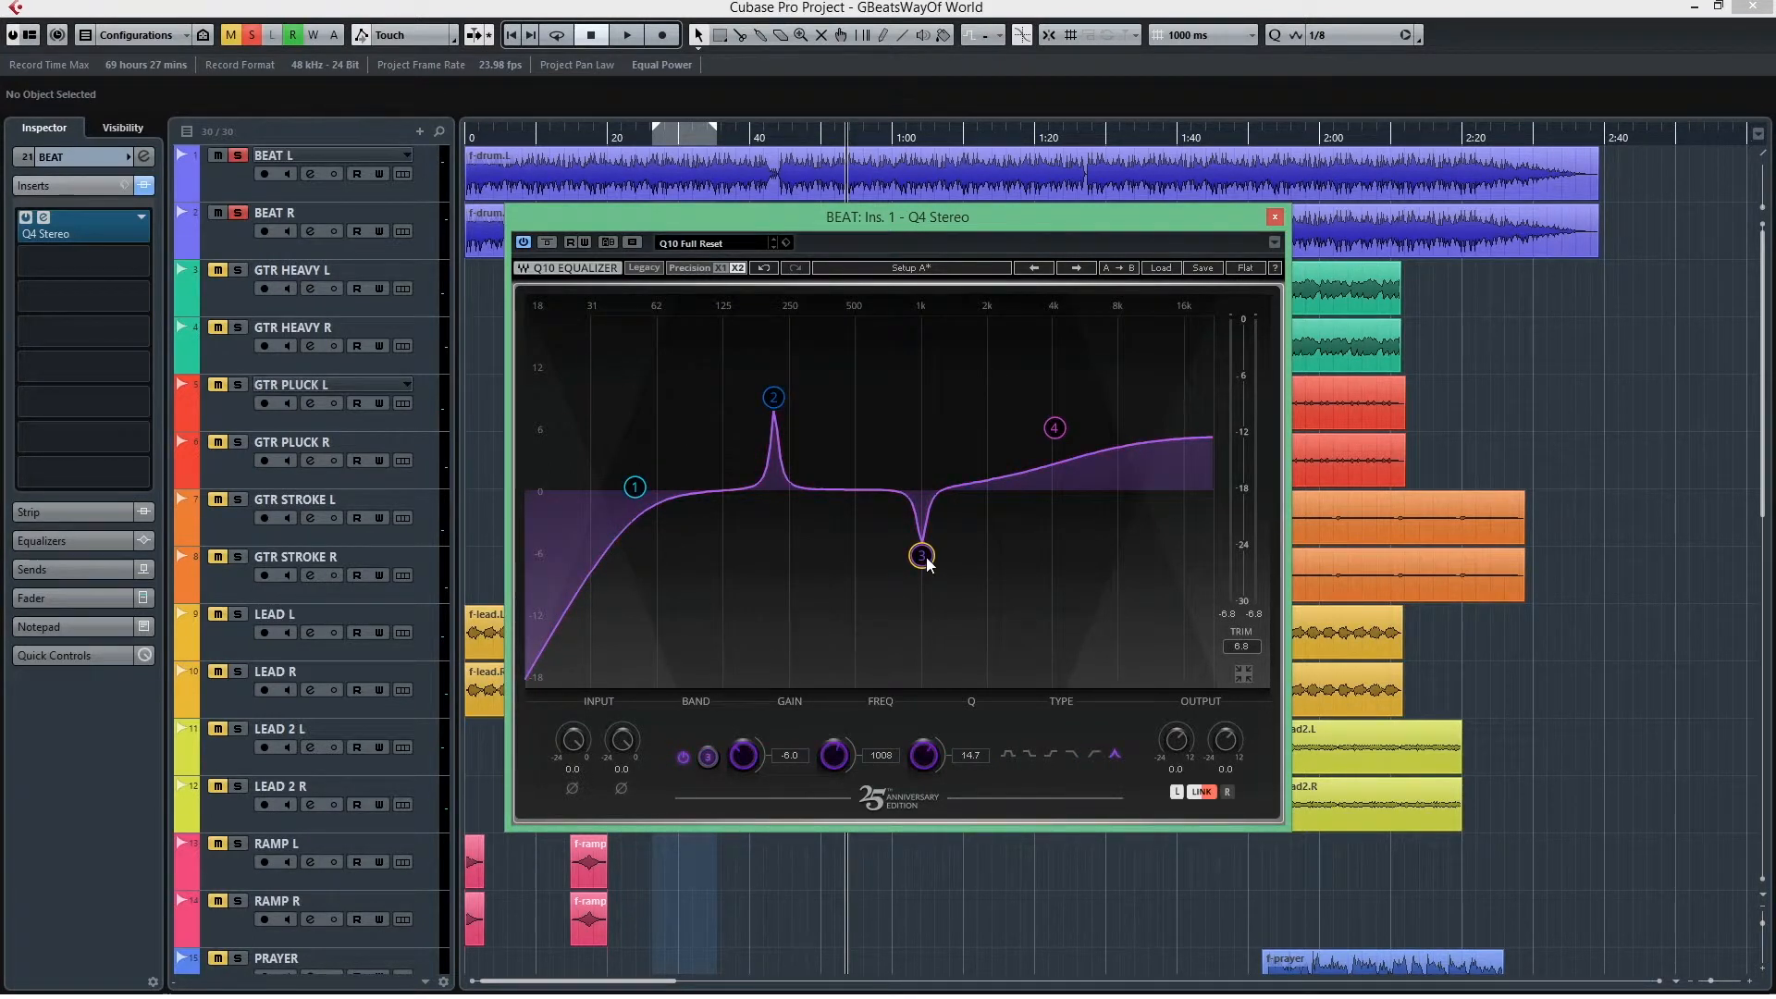
pyautogui.moveTo(1055, 428)
pyautogui.mouseDown()
pyautogui.moveTo(1052, 409)
pyautogui.moveTo(1051, 456)
pyautogui.moveTo(1052, 432)
pyautogui.mouseUp()
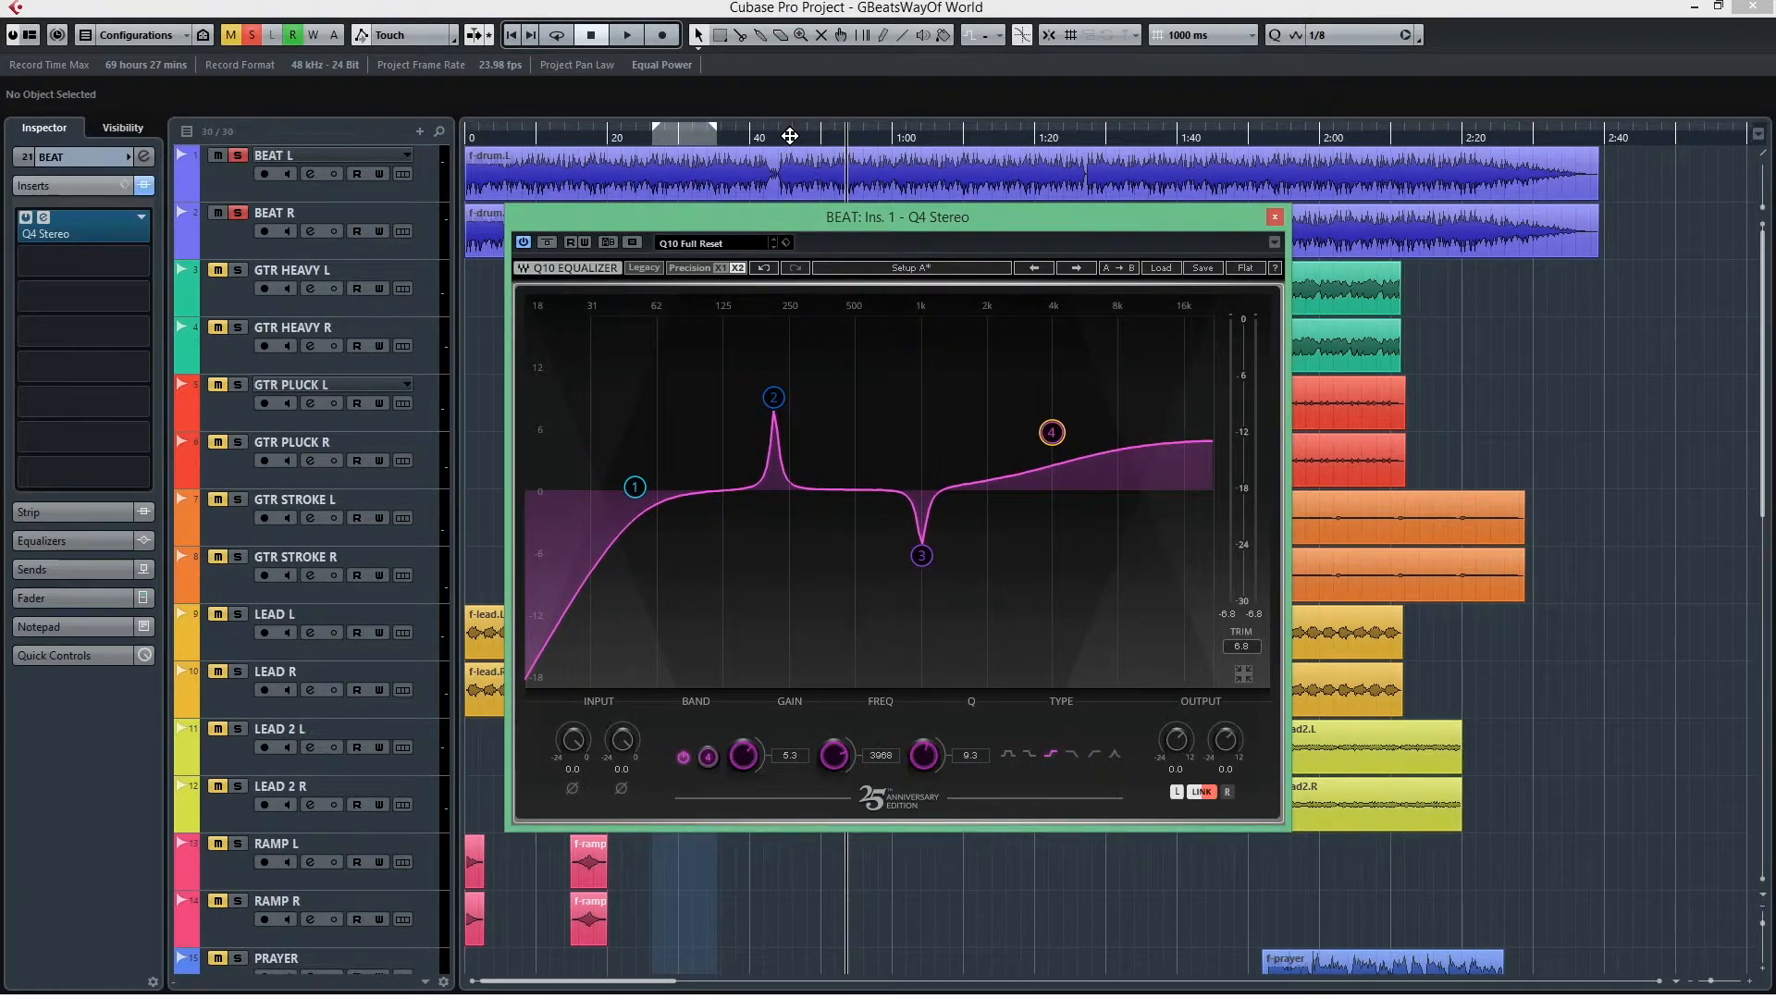
# - Compare the filter type, gain, frequency and Q settings of bands 1 and 2
pyautogui.click(636, 491)
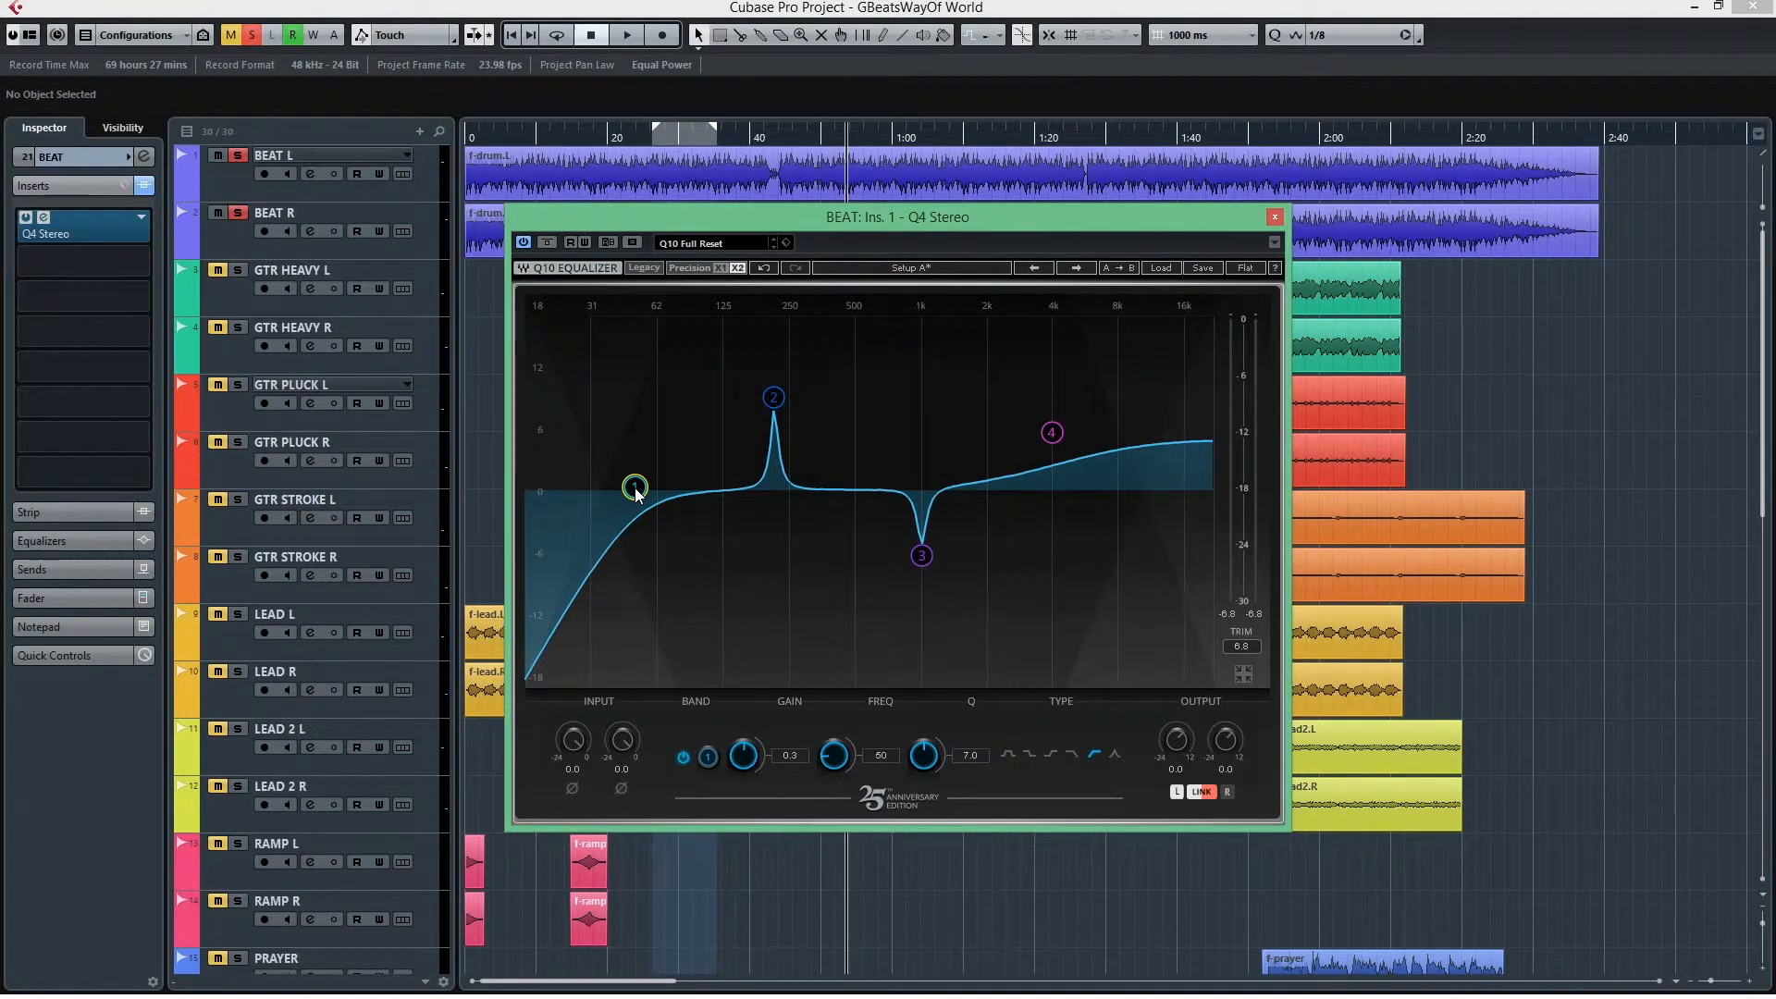
pyautogui.click(773, 399)
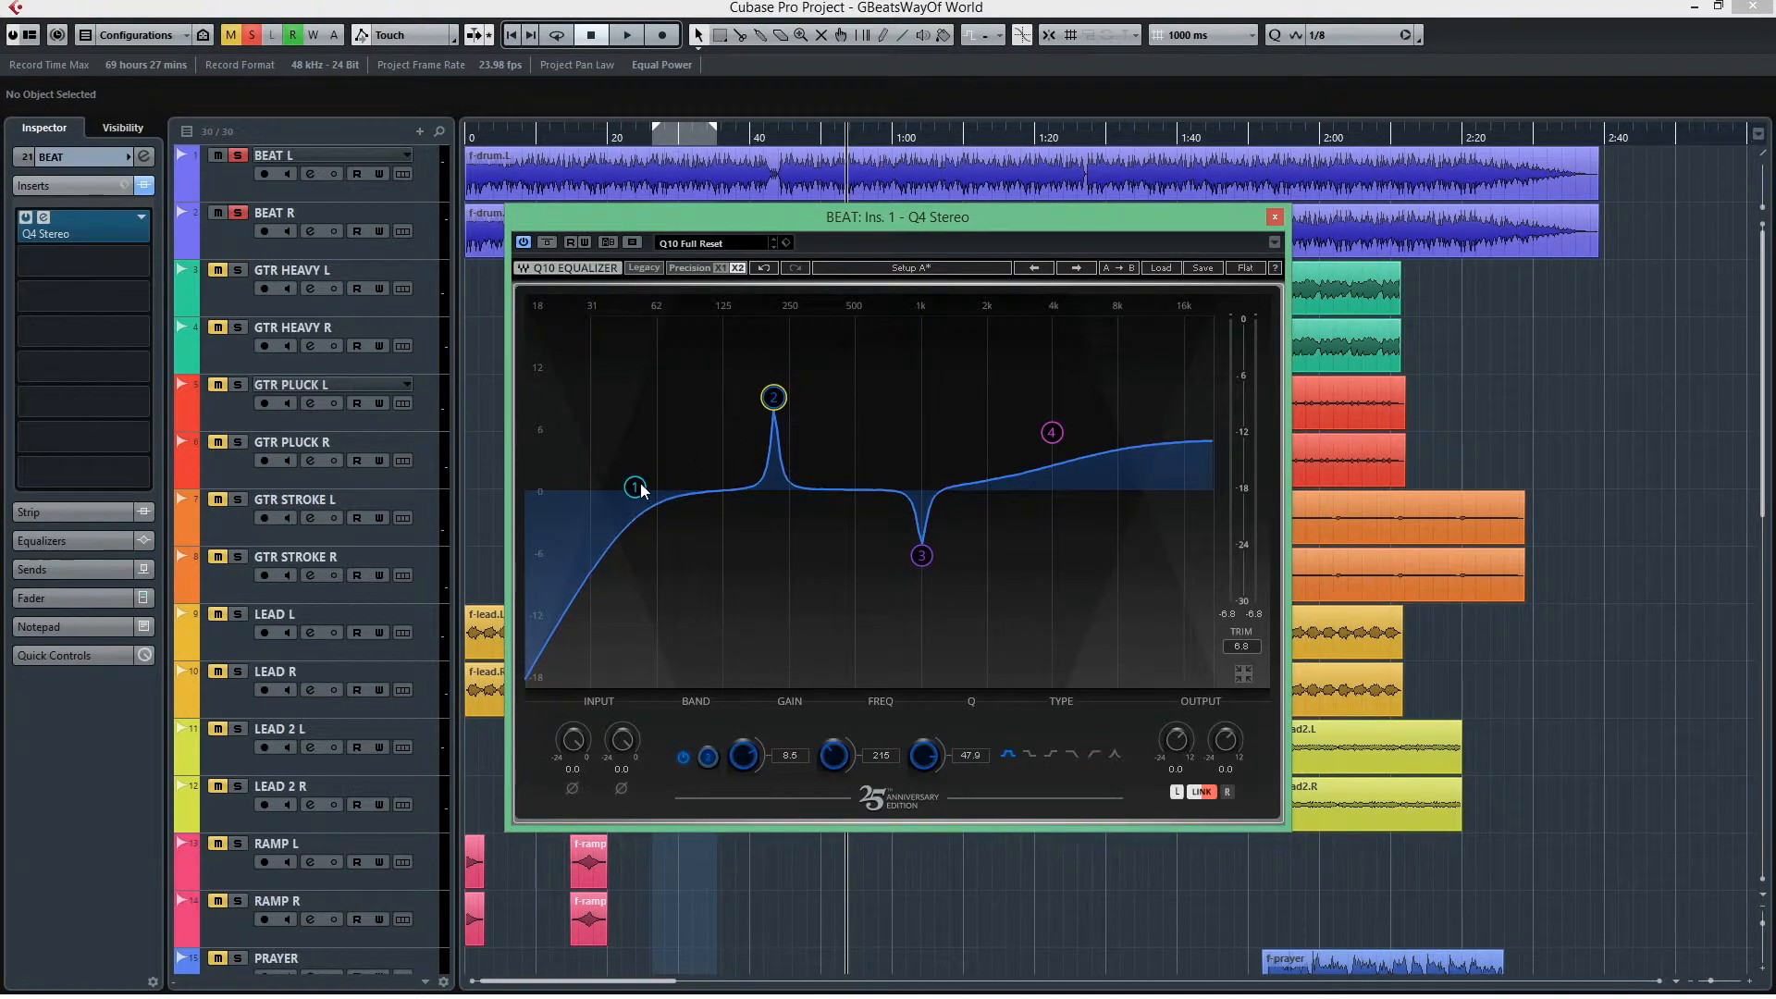
pyautogui.click(639, 488)
pyautogui.click(773, 398)
pyautogui.click(635, 487)
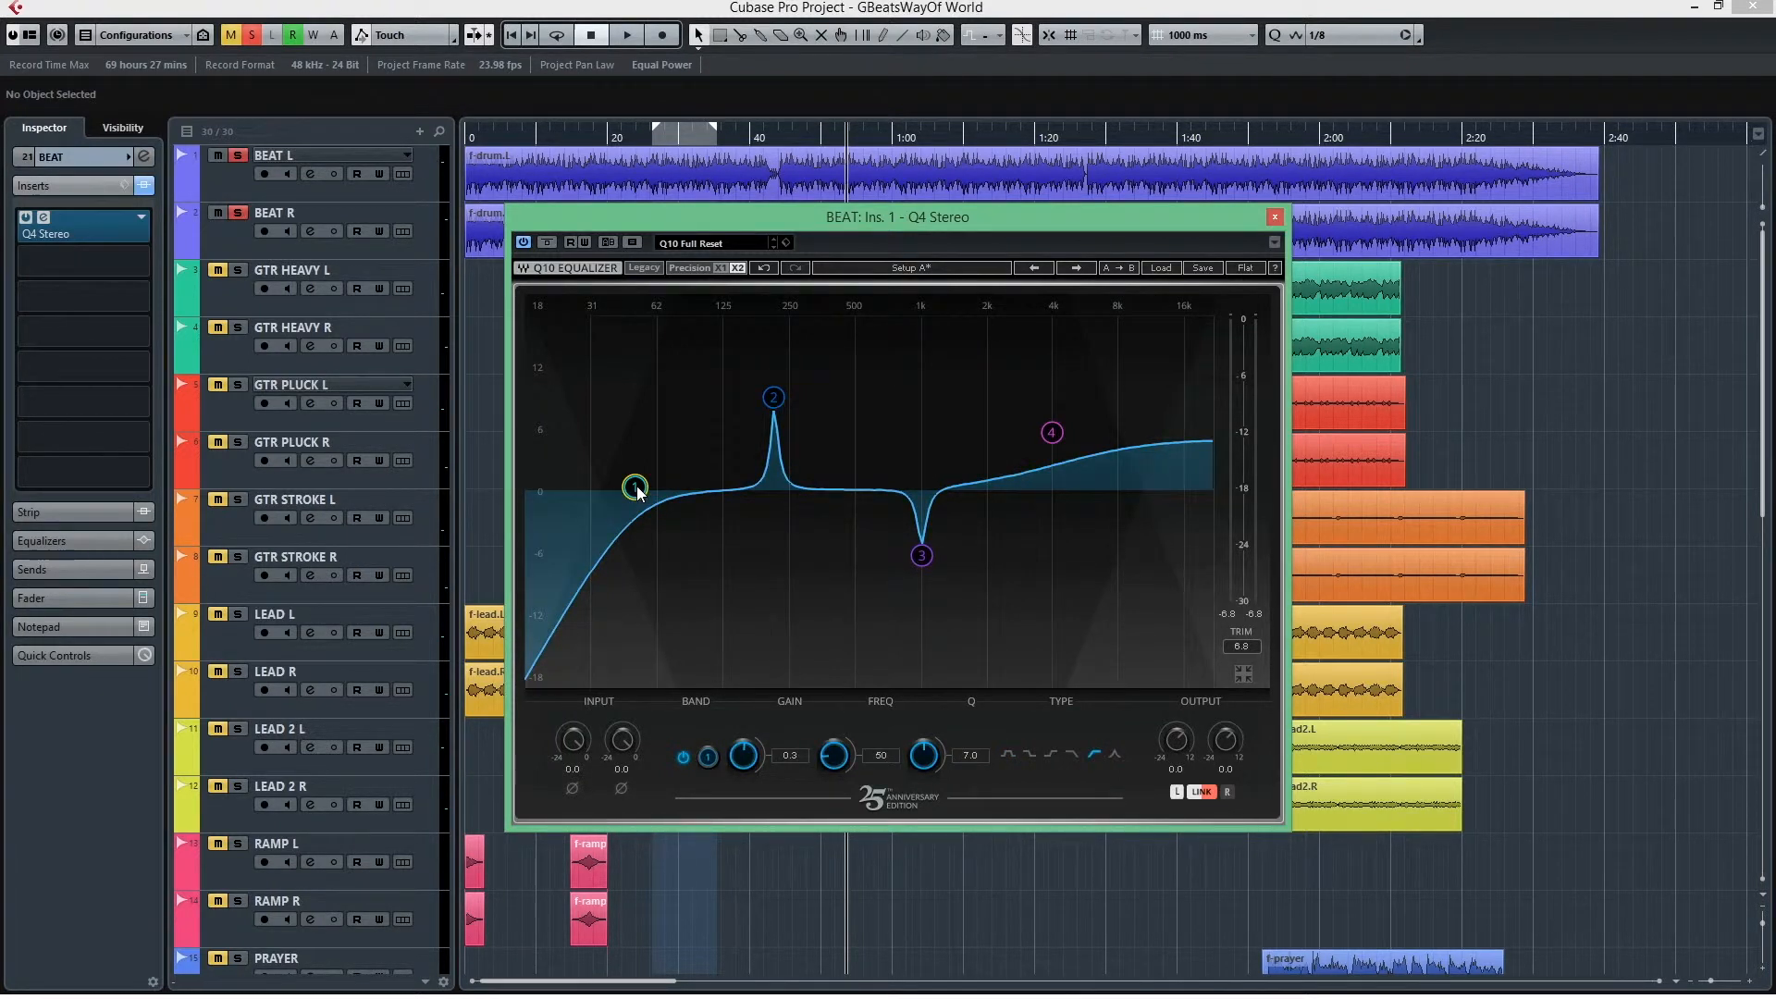
# - Move the band 1 high-pass up to about 61 Hz and back to 50 Hz at 0.0 dB, and play the beat from about 0:46
pyautogui.click(793, 137)
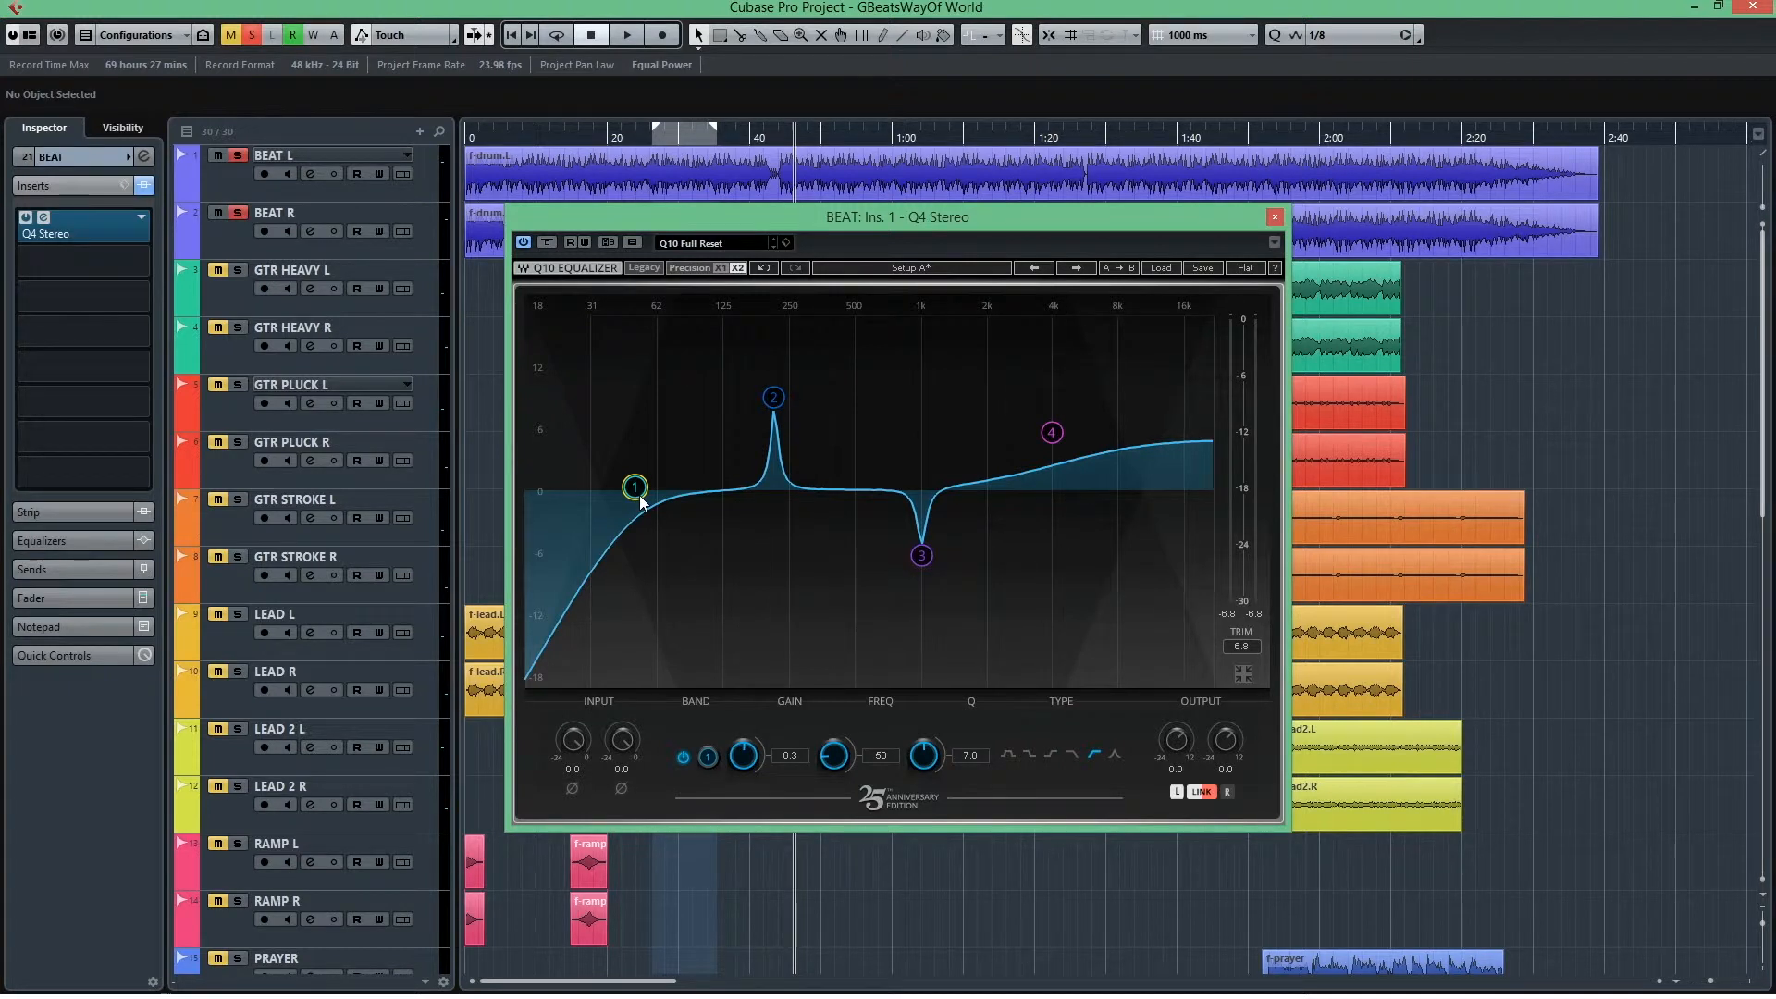
pyautogui.moveTo(641, 502); pyautogui.dragTo(660, 503)
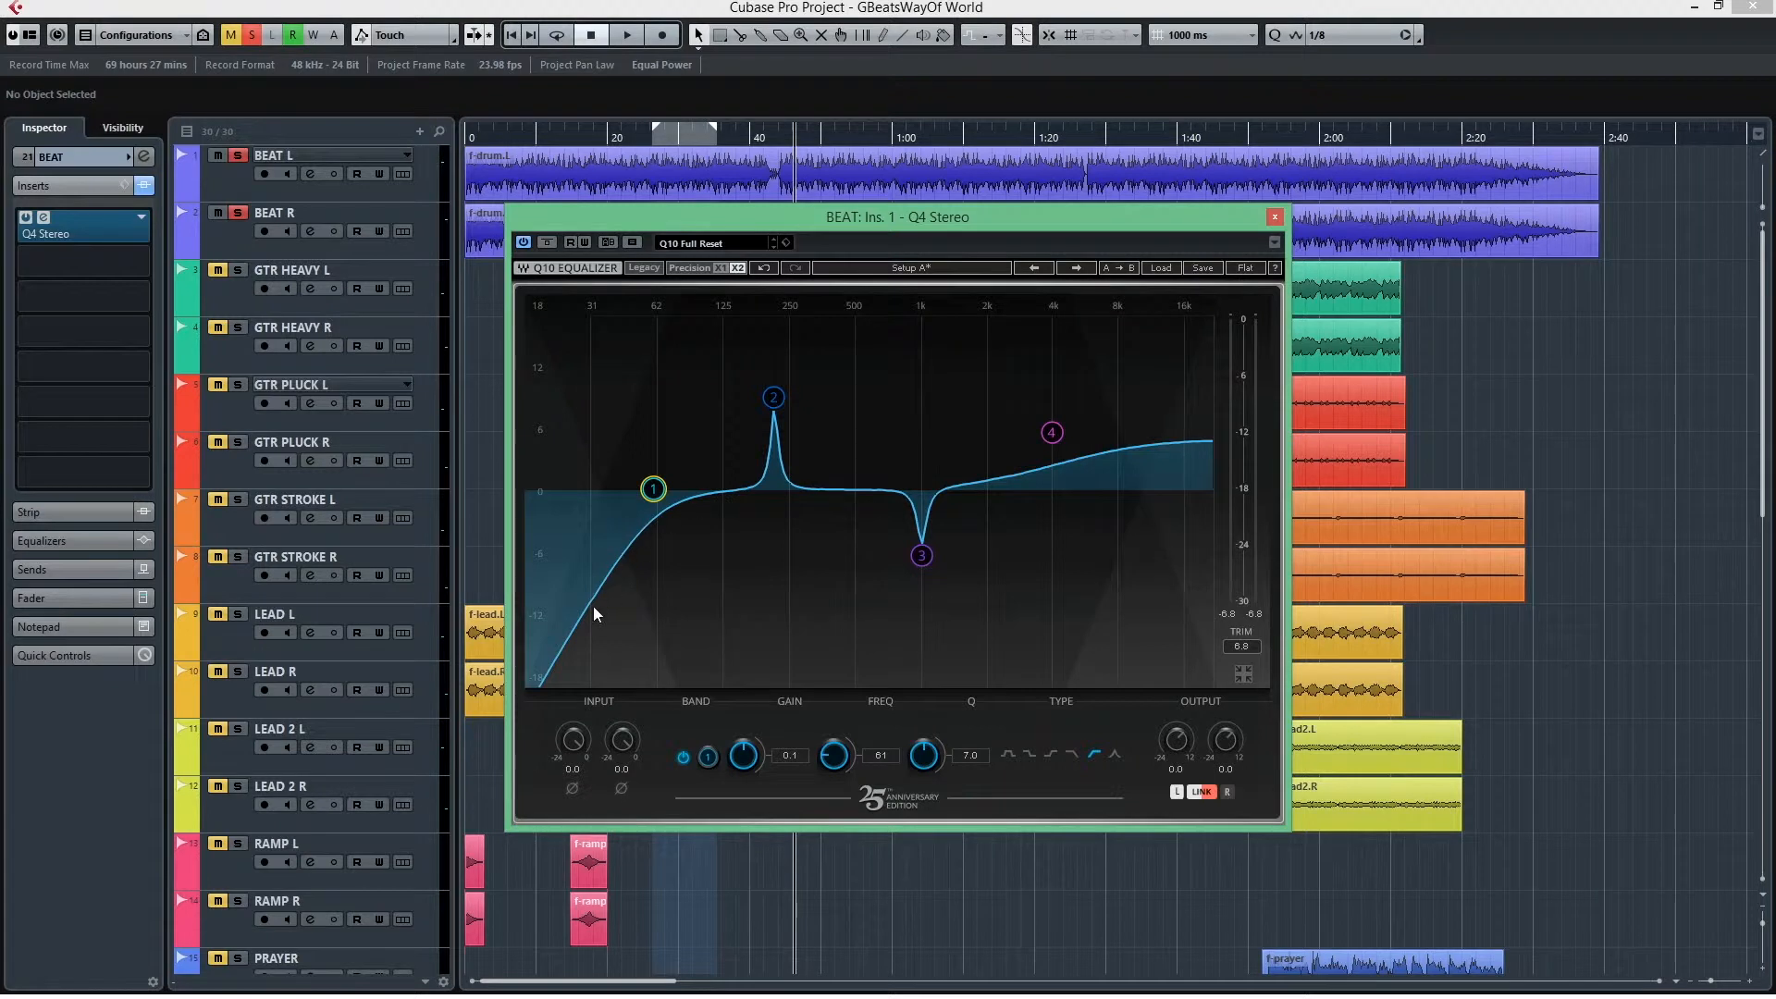
pyautogui.moveTo(665, 481)
pyautogui.mouseDown()
pyautogui.moveTo(634, 481)
pyautogui.moveTo(880, 496)
pyautogui.moveTo(575, 488)
pyautogui.moveTo(634, 491)
pyautogui.mouseUp()
pyautogui.press('space')
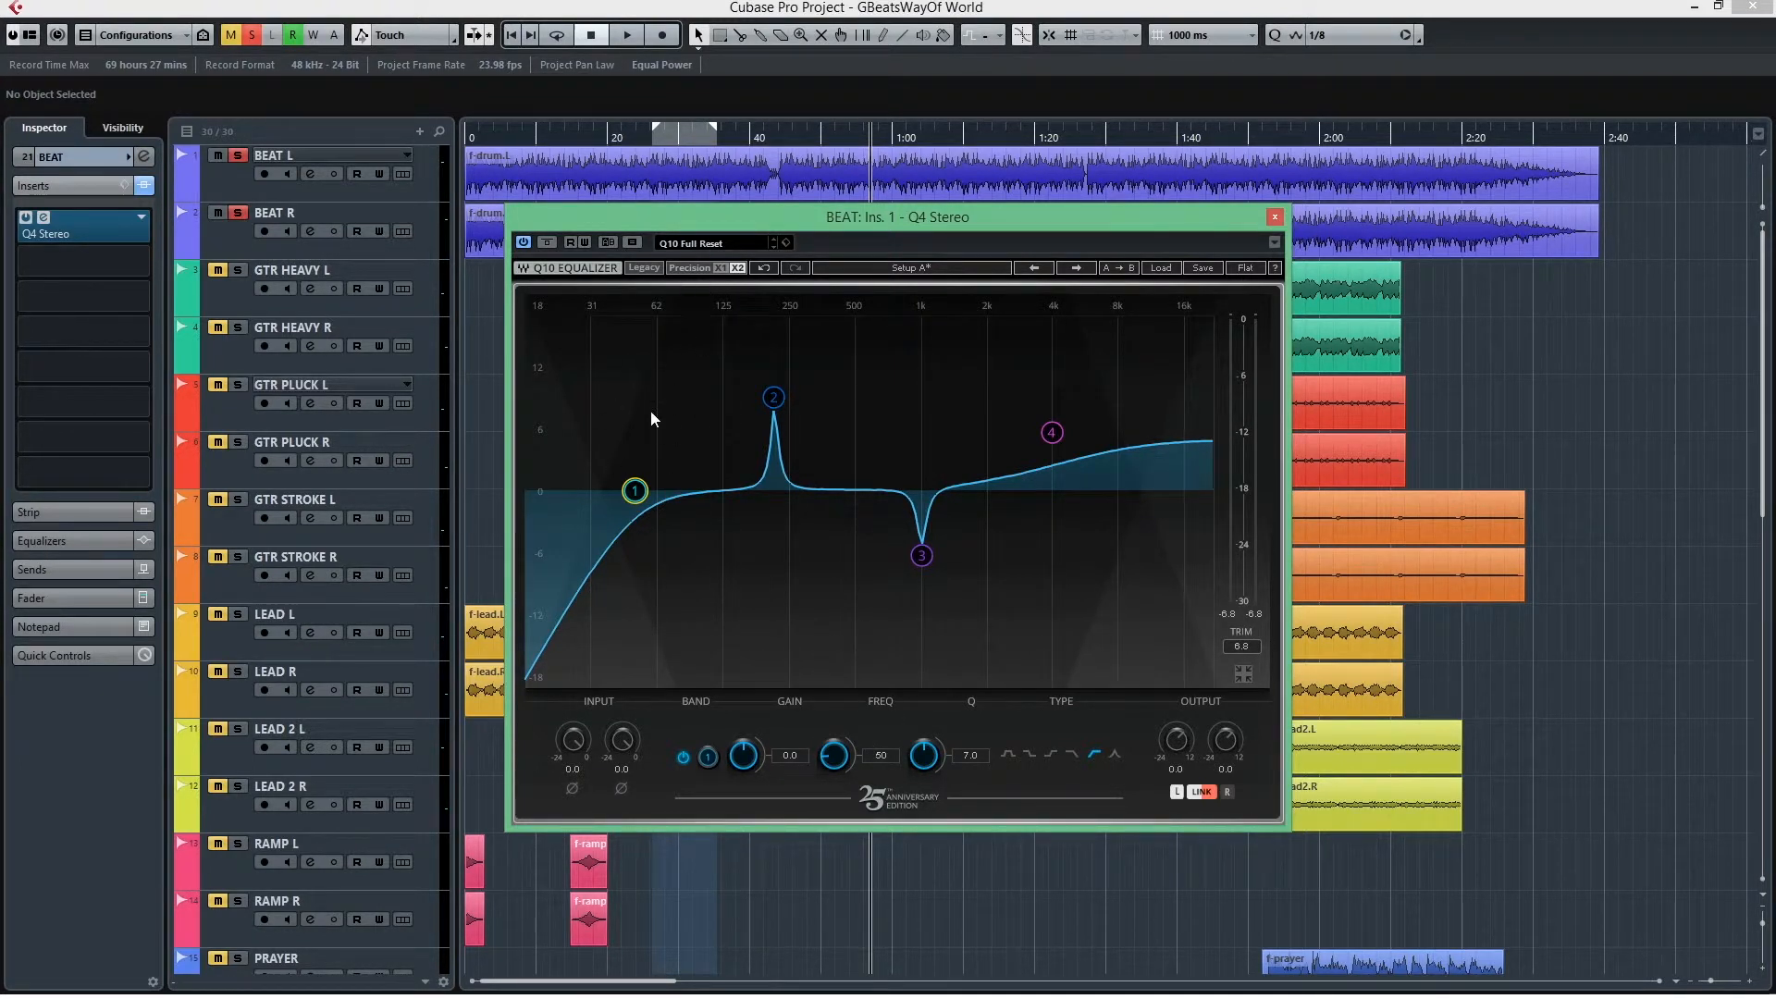
# - Play the beat from about 0:51 while bypassing and re-enabling band 4 twice to compare the sound, and stop playback
pyautogui.click(1053, 433)
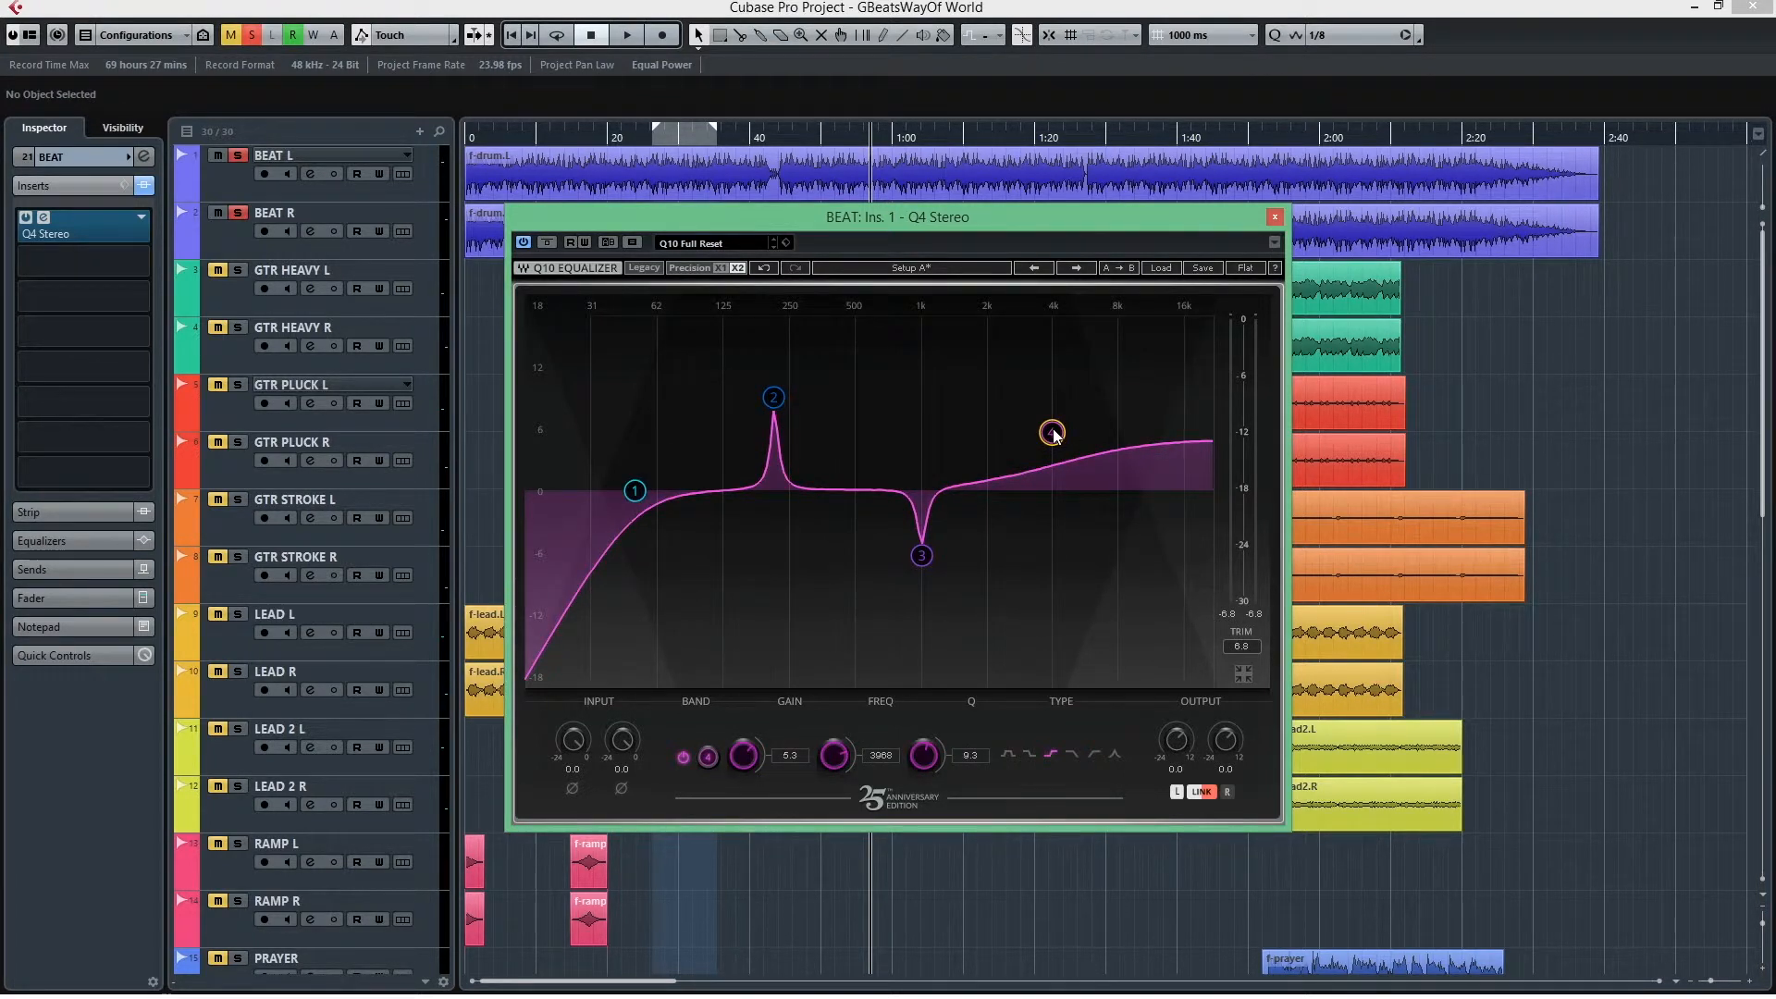
pyautogui.click(829, 139)
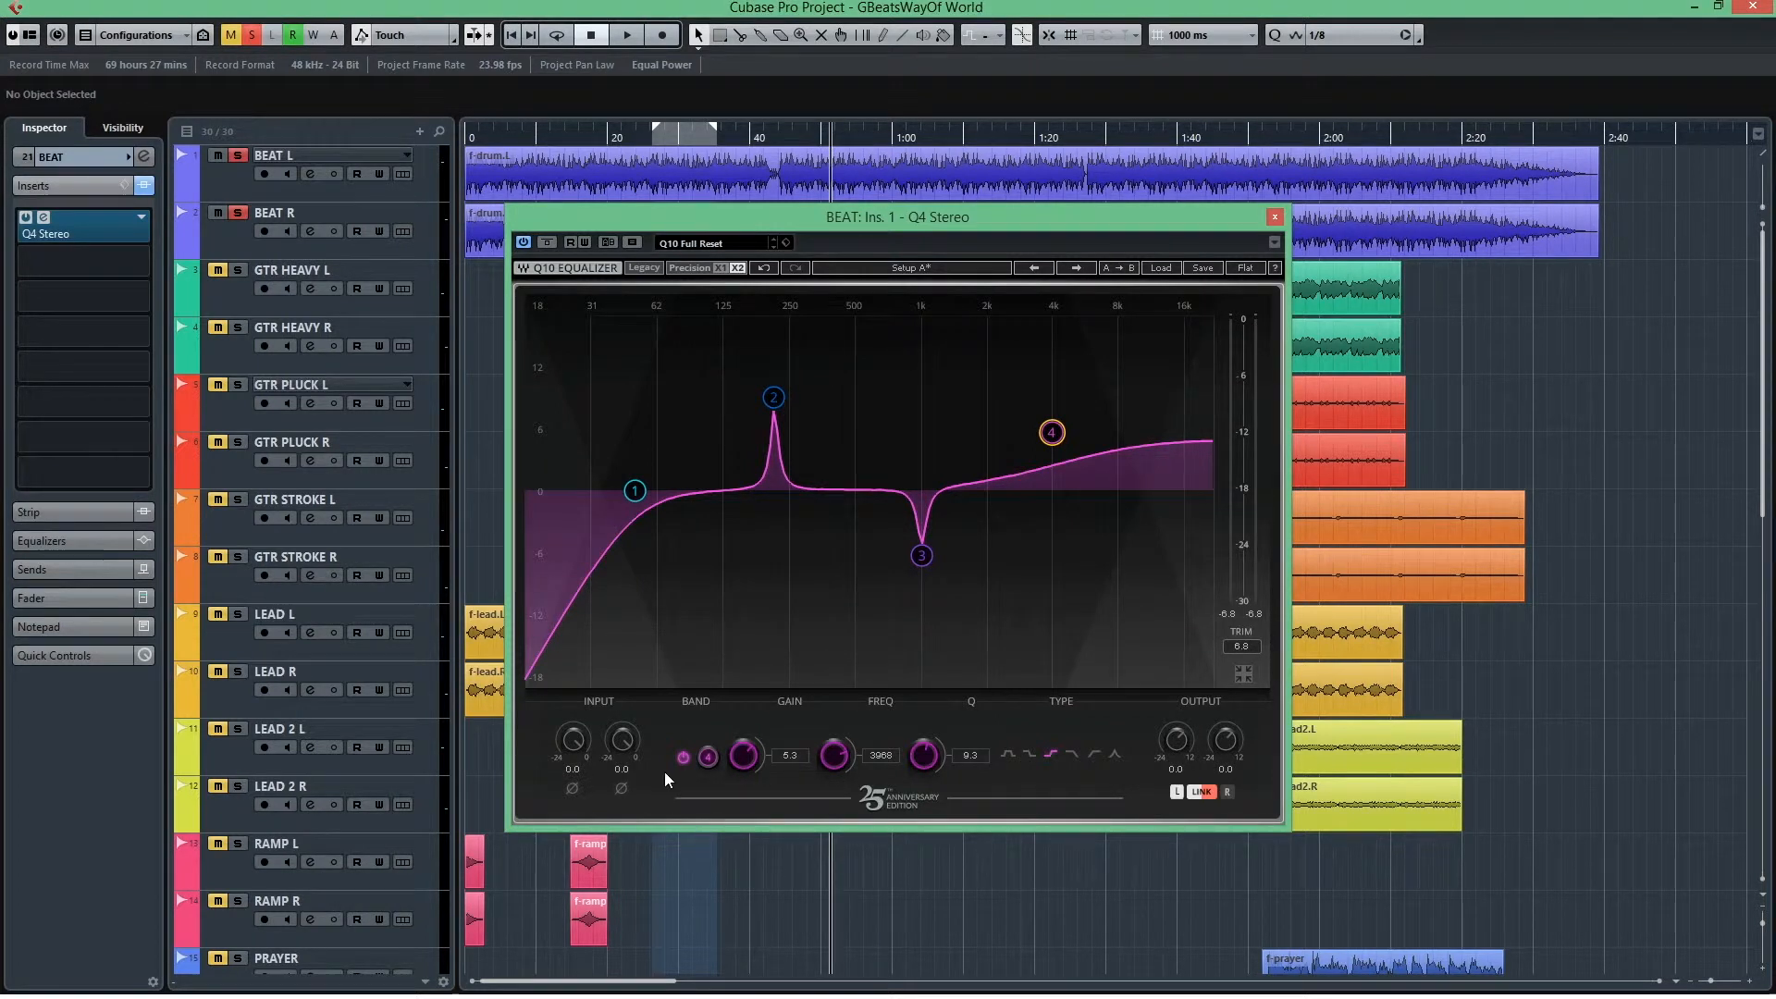
pyautogui.press('space')
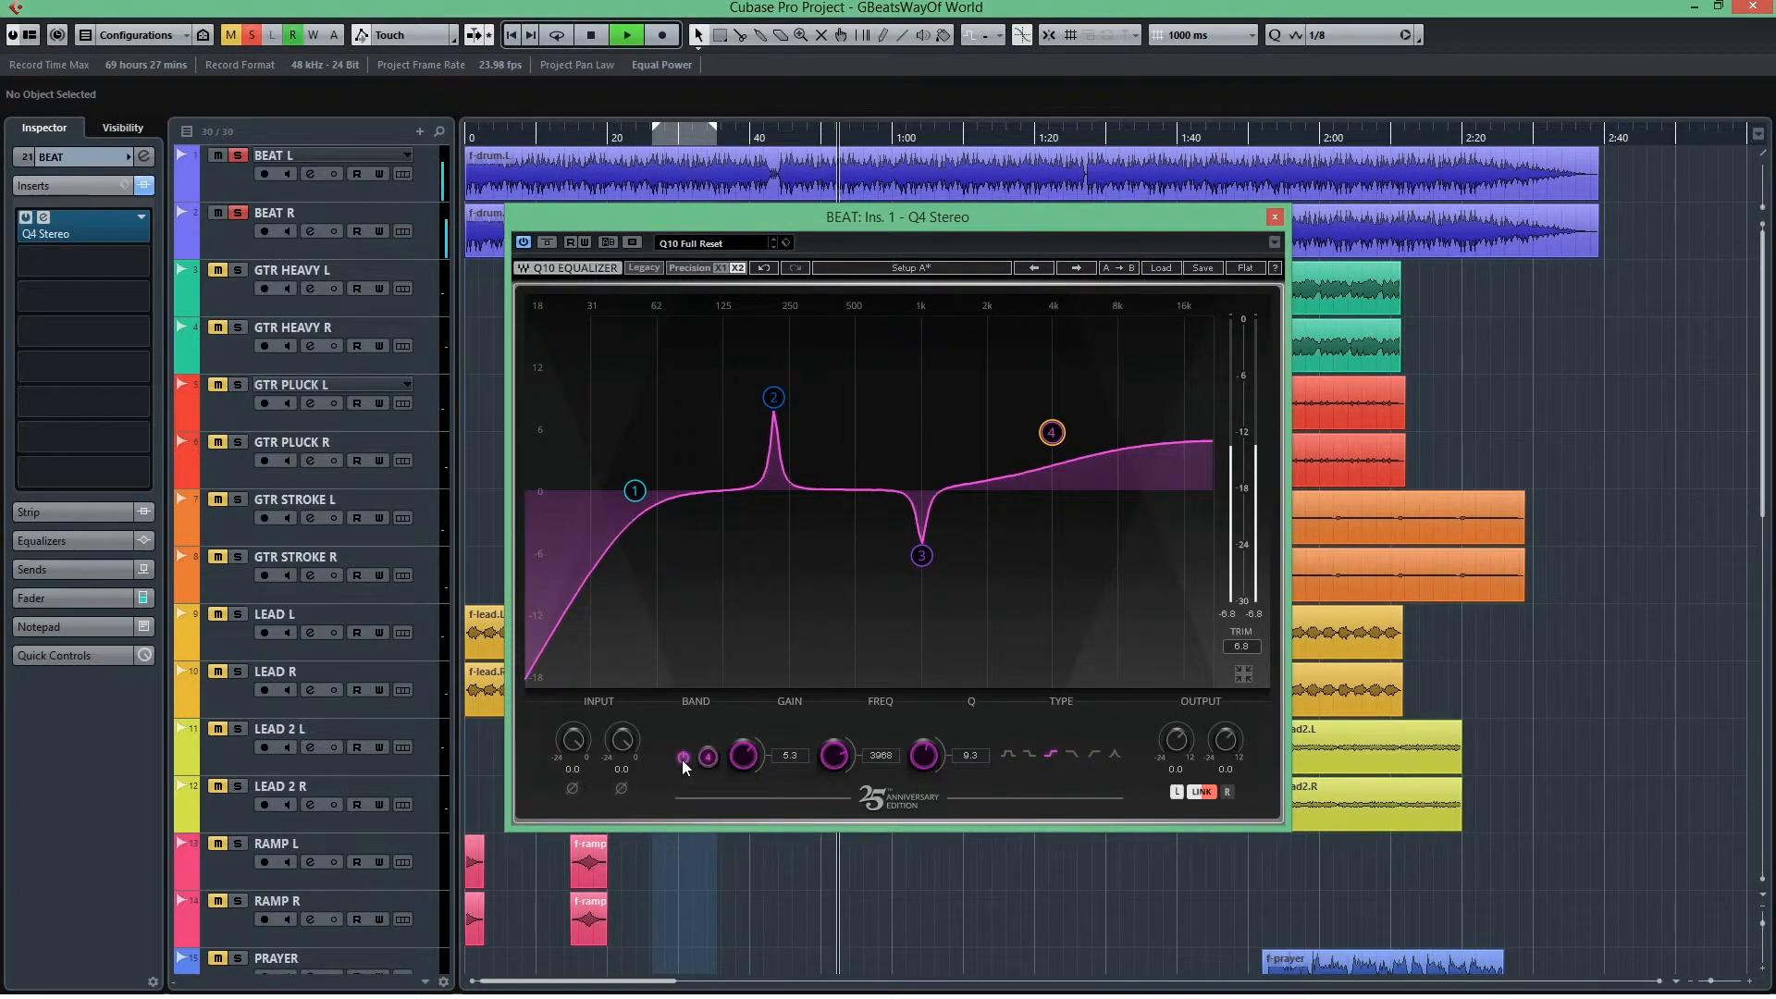
pyautogui.click(683, 758)
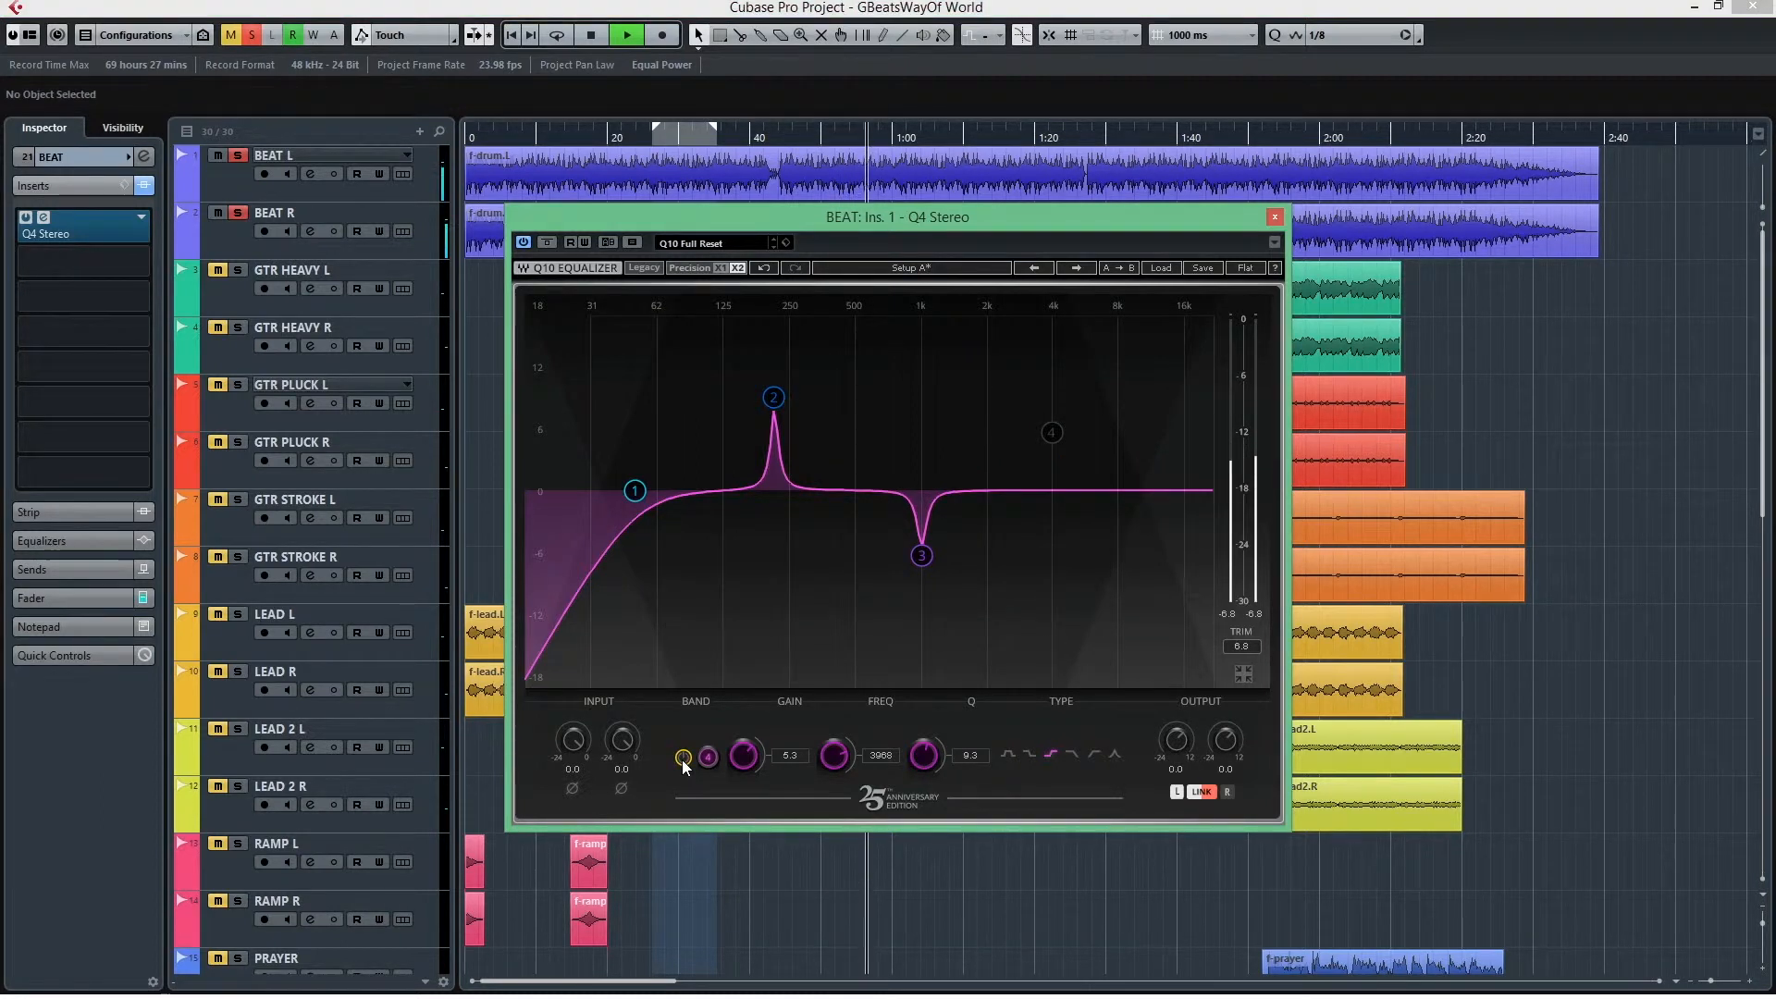
pyautogui.click(682, 758)
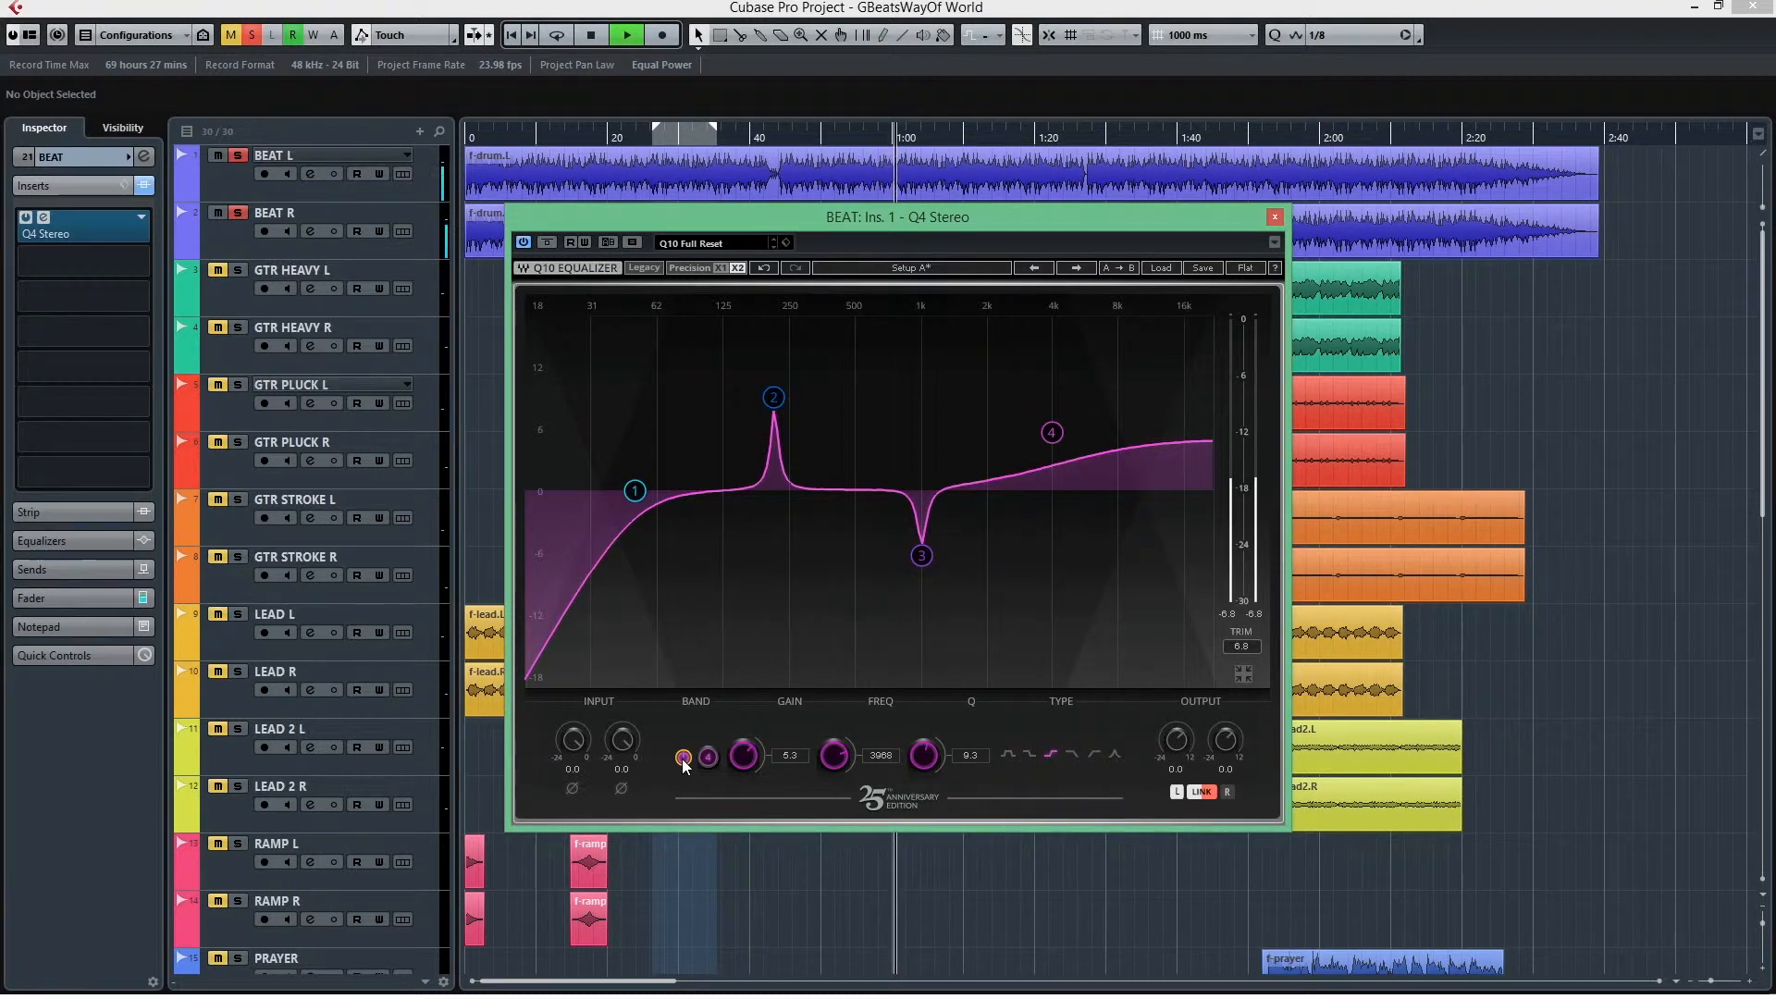
pyautogui.click(682, 757)
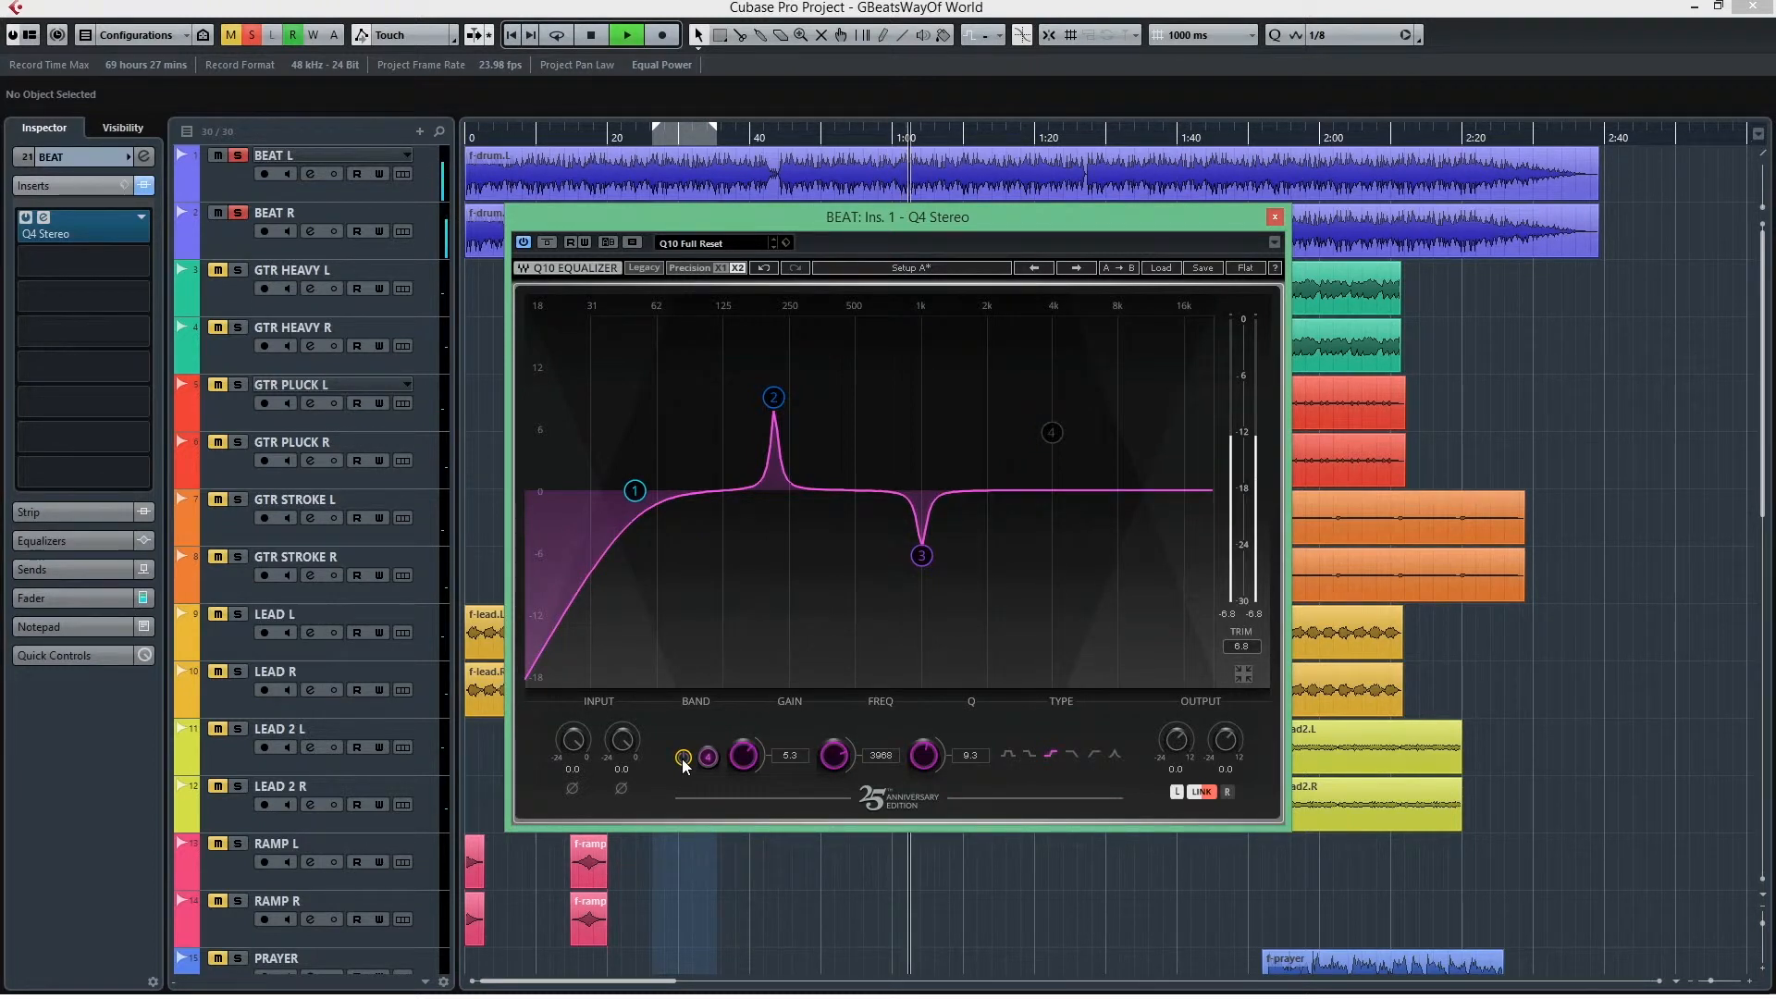
pyautogui.click(683, 757)
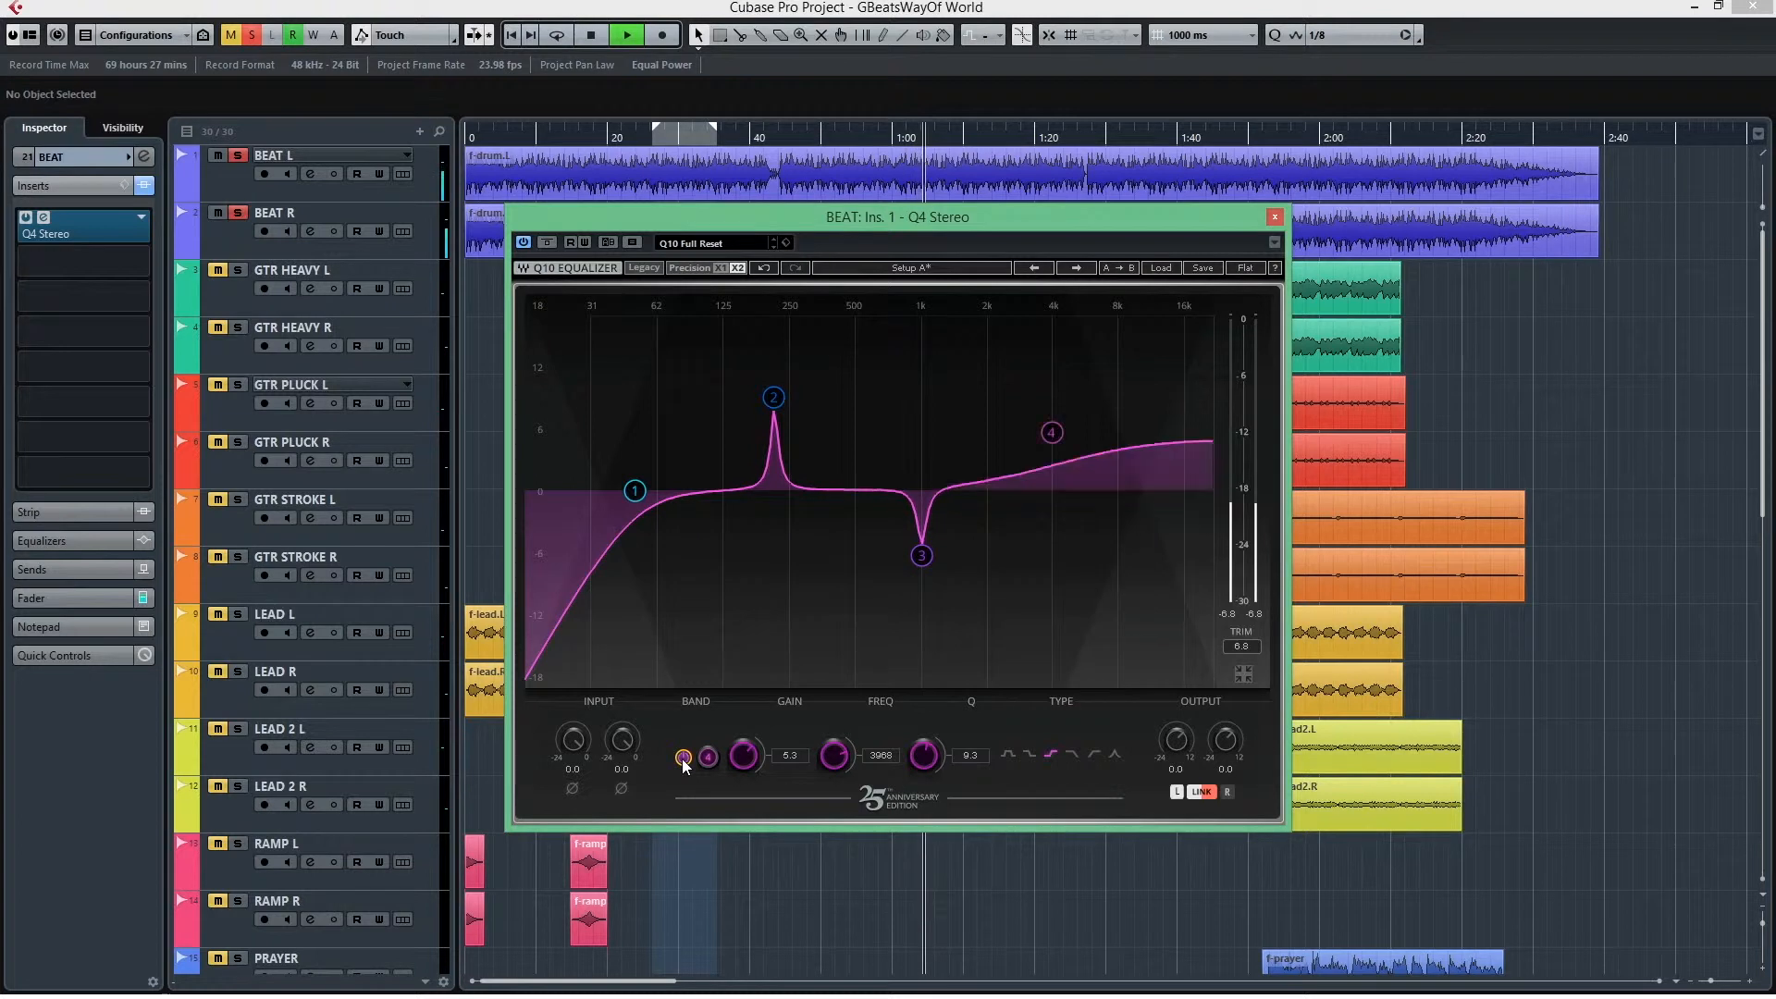
pyautogui.press('space')
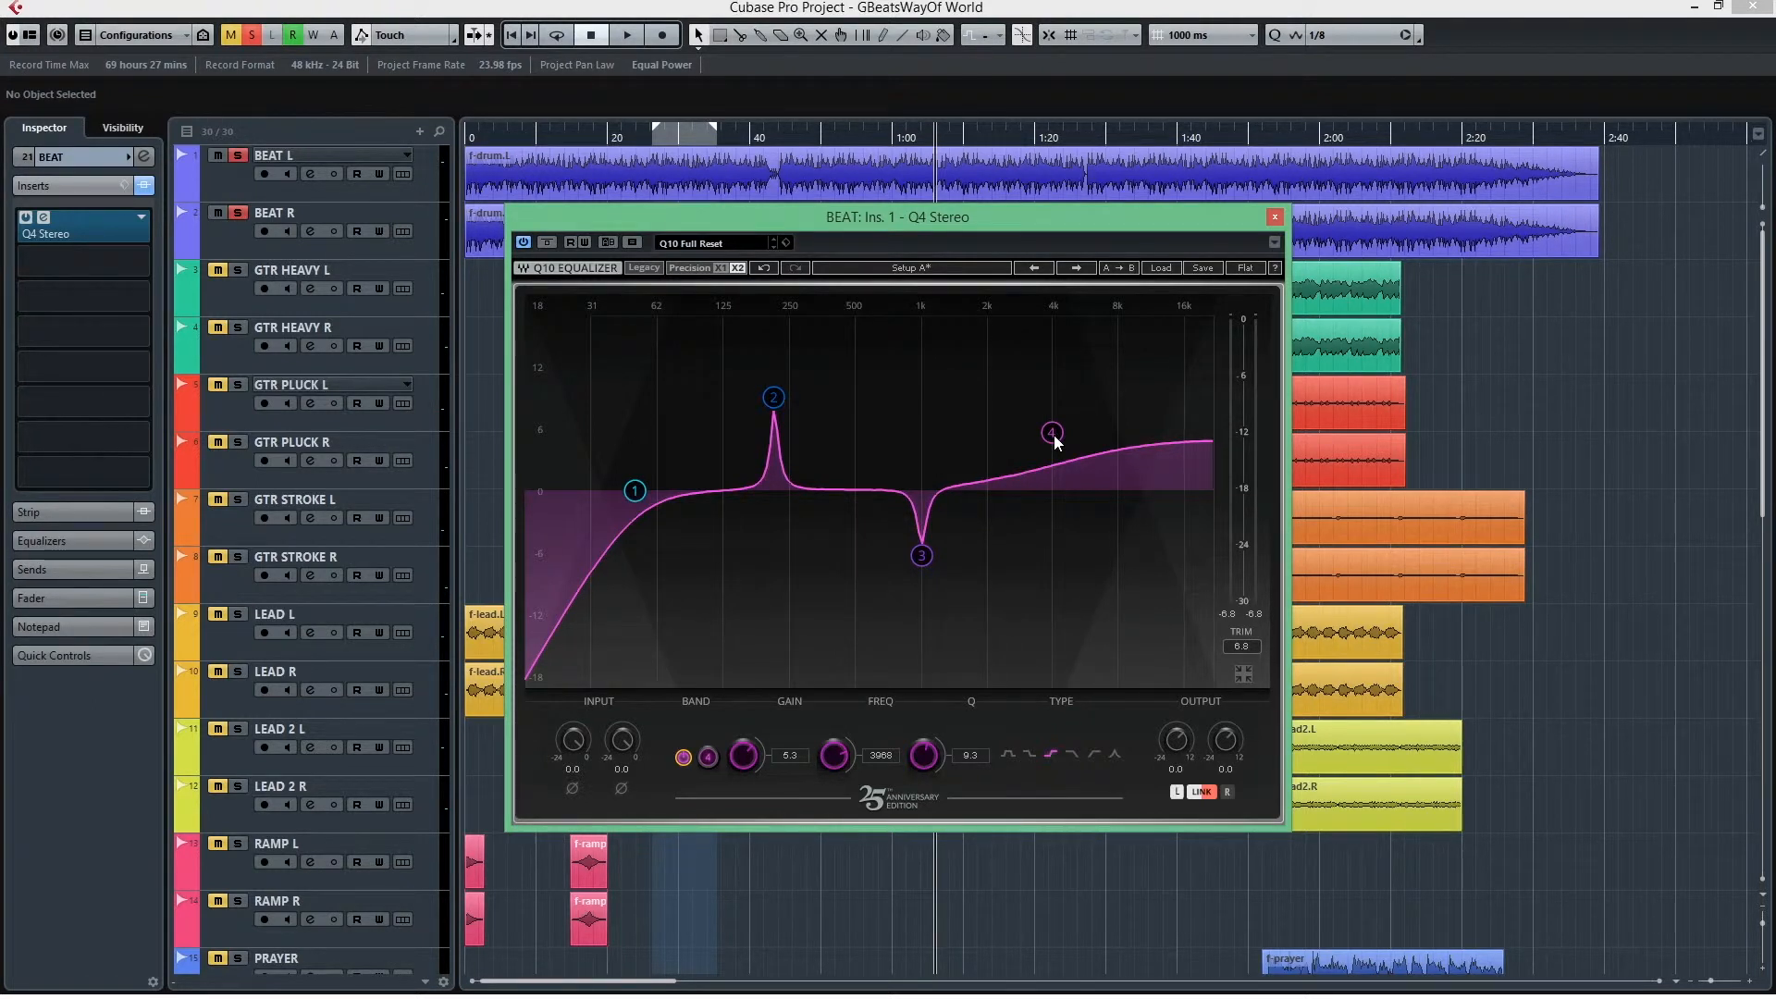
# - With the beat playing from about 0:50, lower band 4 to about 2.9 dB at 3059 Hz and raise it to about 5.7 dB at 4999 Hz
pyautogui.click(823, 133)
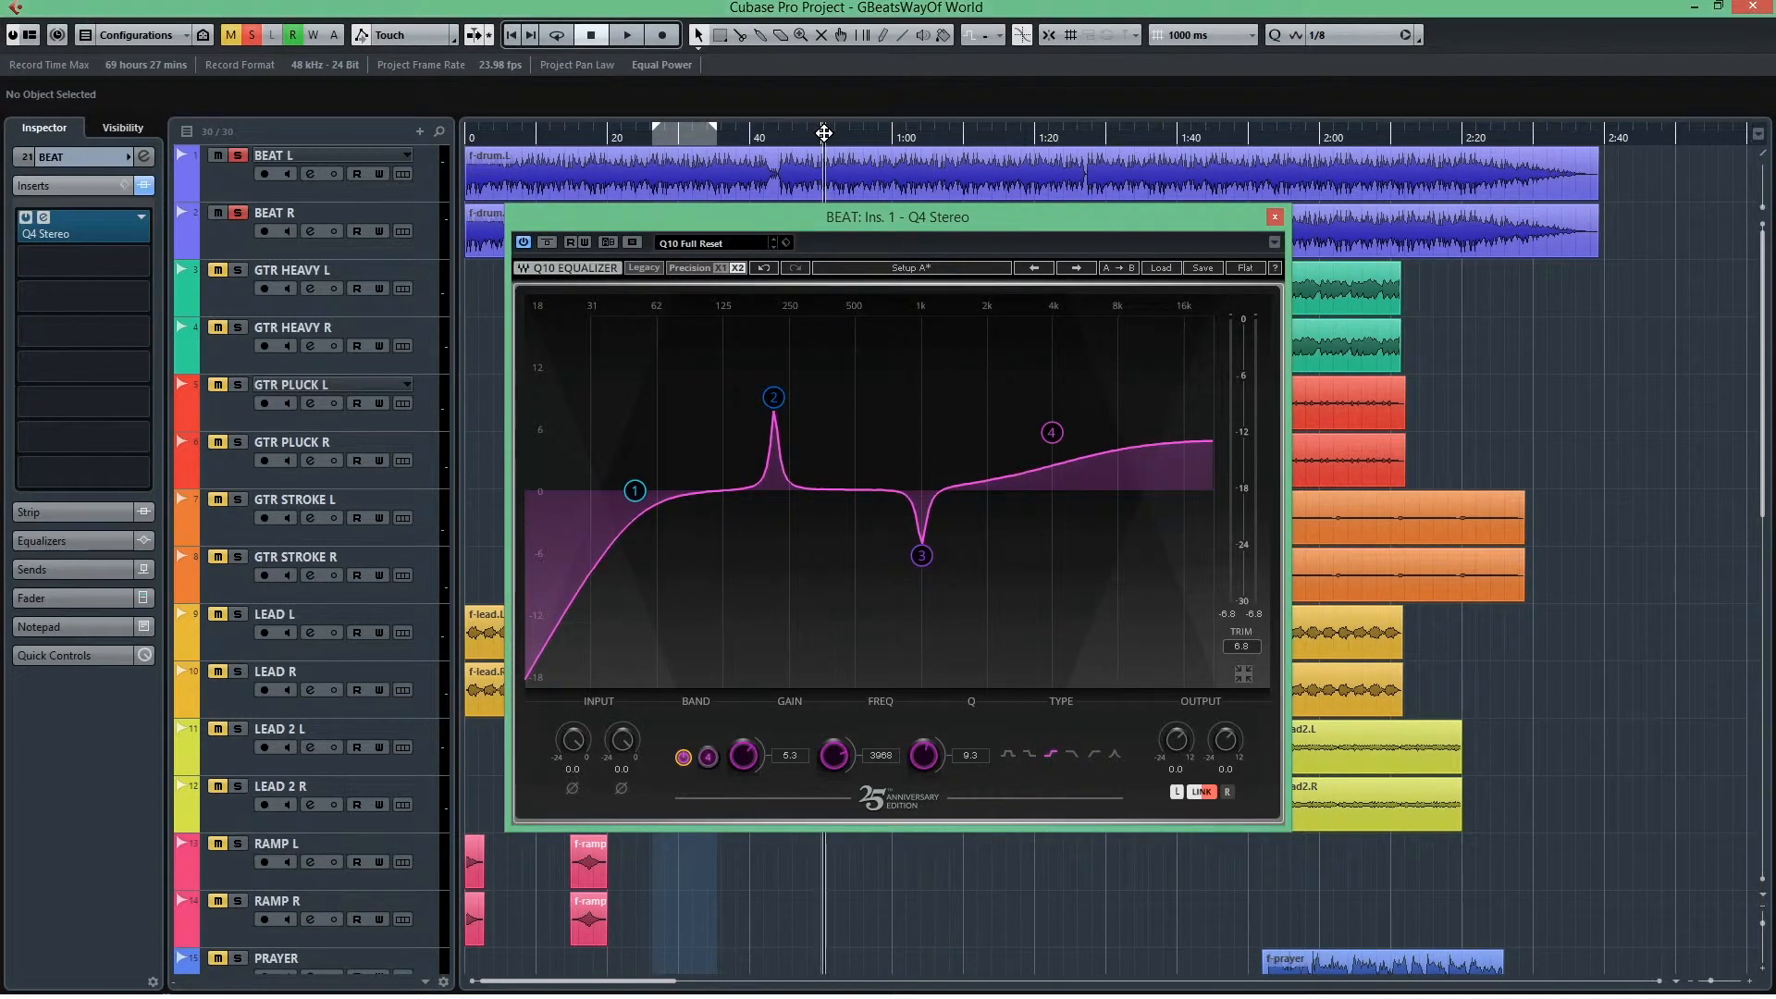
pyautogui.click(1052, 432)
pyautogui.press('space')
pyautogui.moveTo(1052, 432)
pyautogui.mouseDown()
pyautogui.moveTo(997, 294)
pyautogui.moveTo(1037, 458)
pyautogui.mouseUp()
pyautogui.press('space')
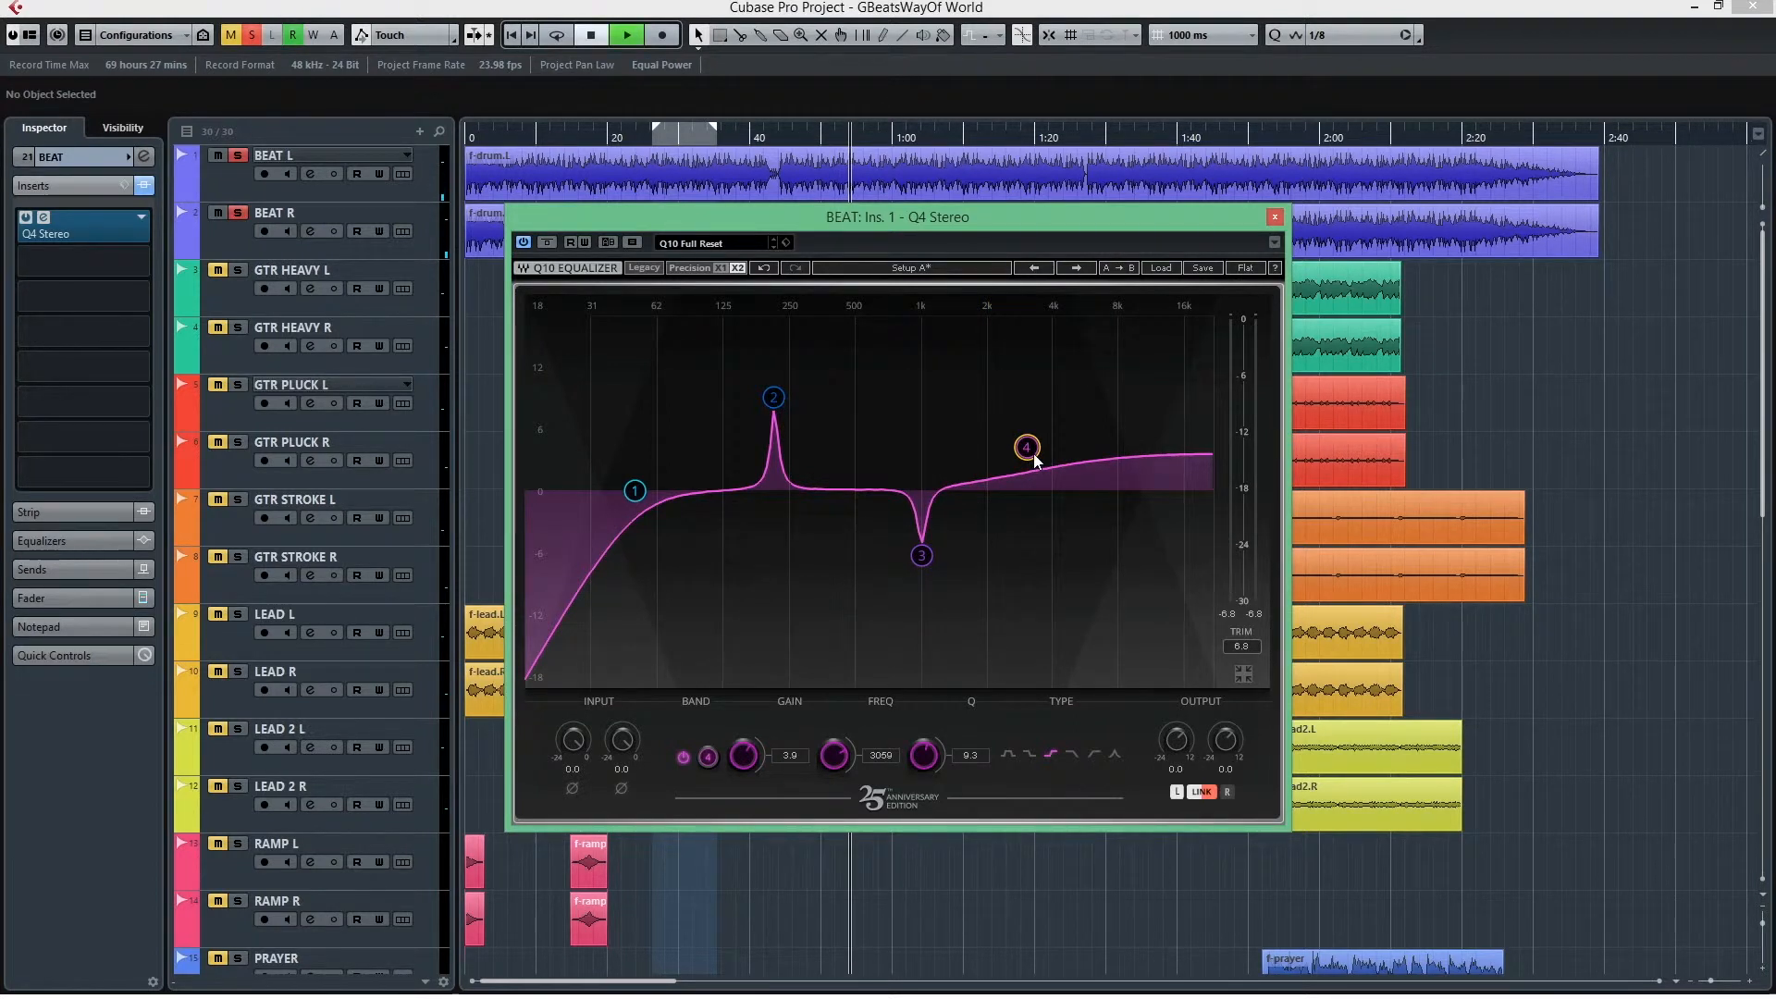
pyautogui.press('space')
pyautogui.moveTo(1036, 460); pyautogui.dragTo(1074, 428)
pyautogui.press('space')
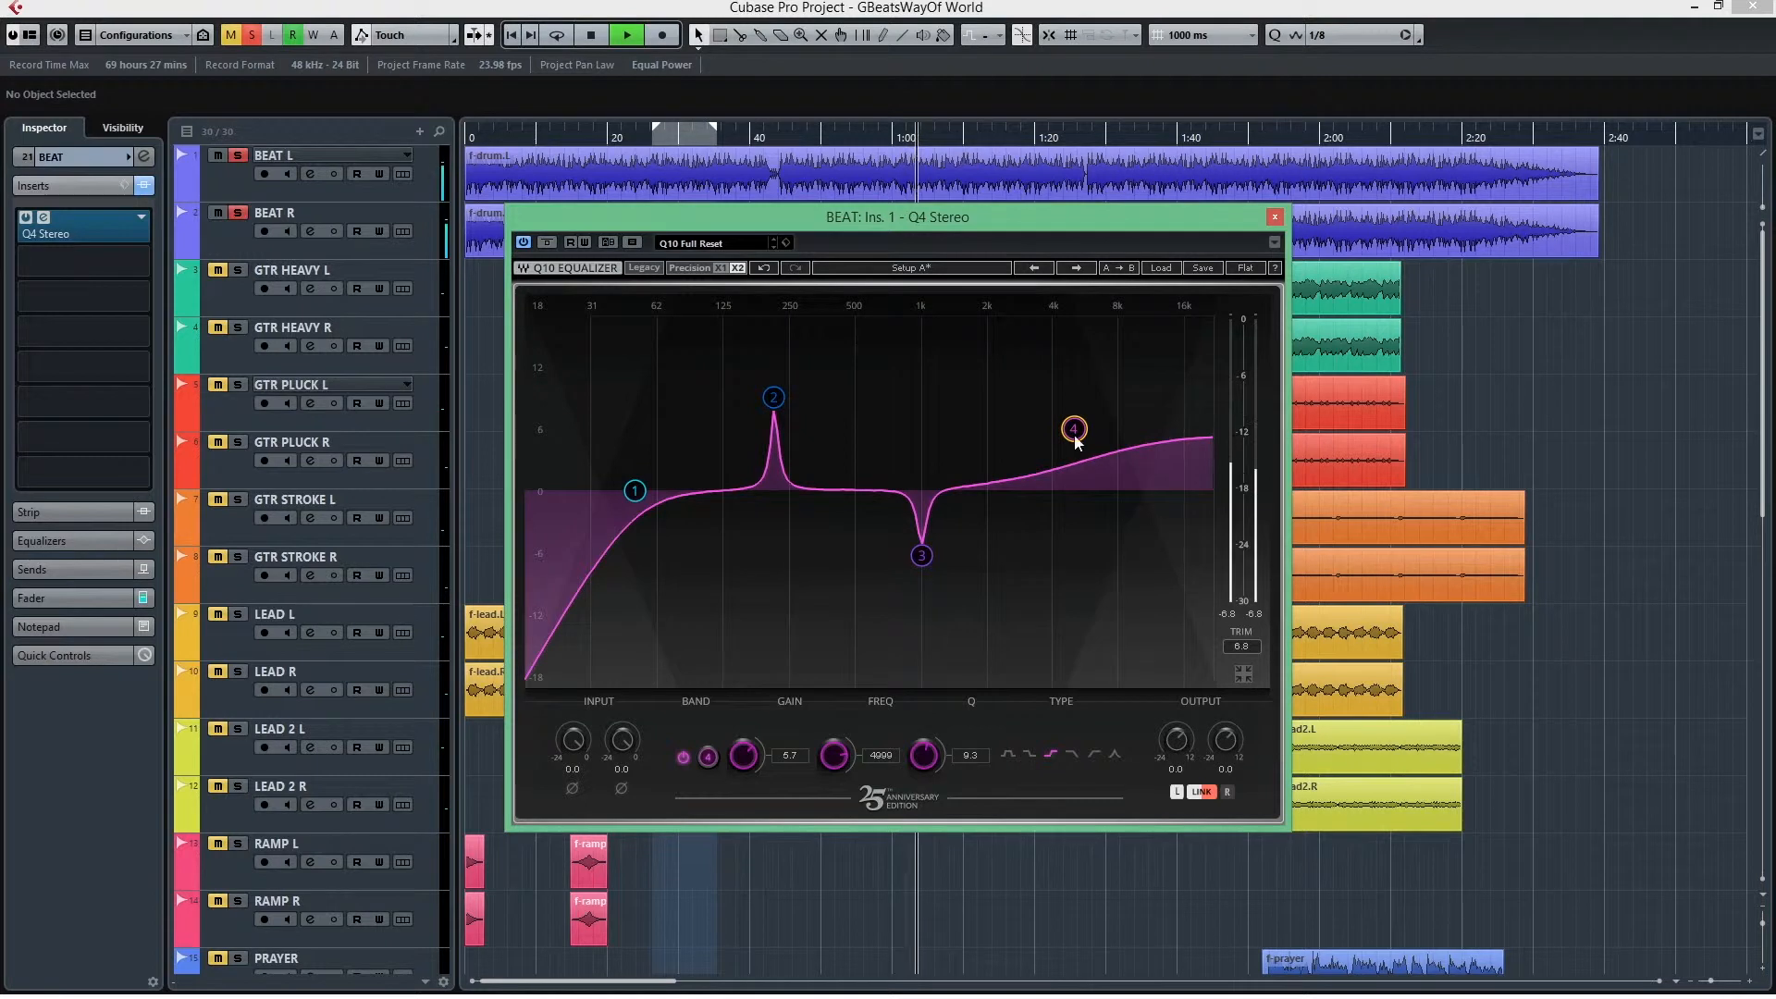
# - Compare the playing beat with band 4 bypassed and re-enabled, stop playback, and set band 4 to 6.0 dB at 2765 Hz
pyautogui.click(690, 758)
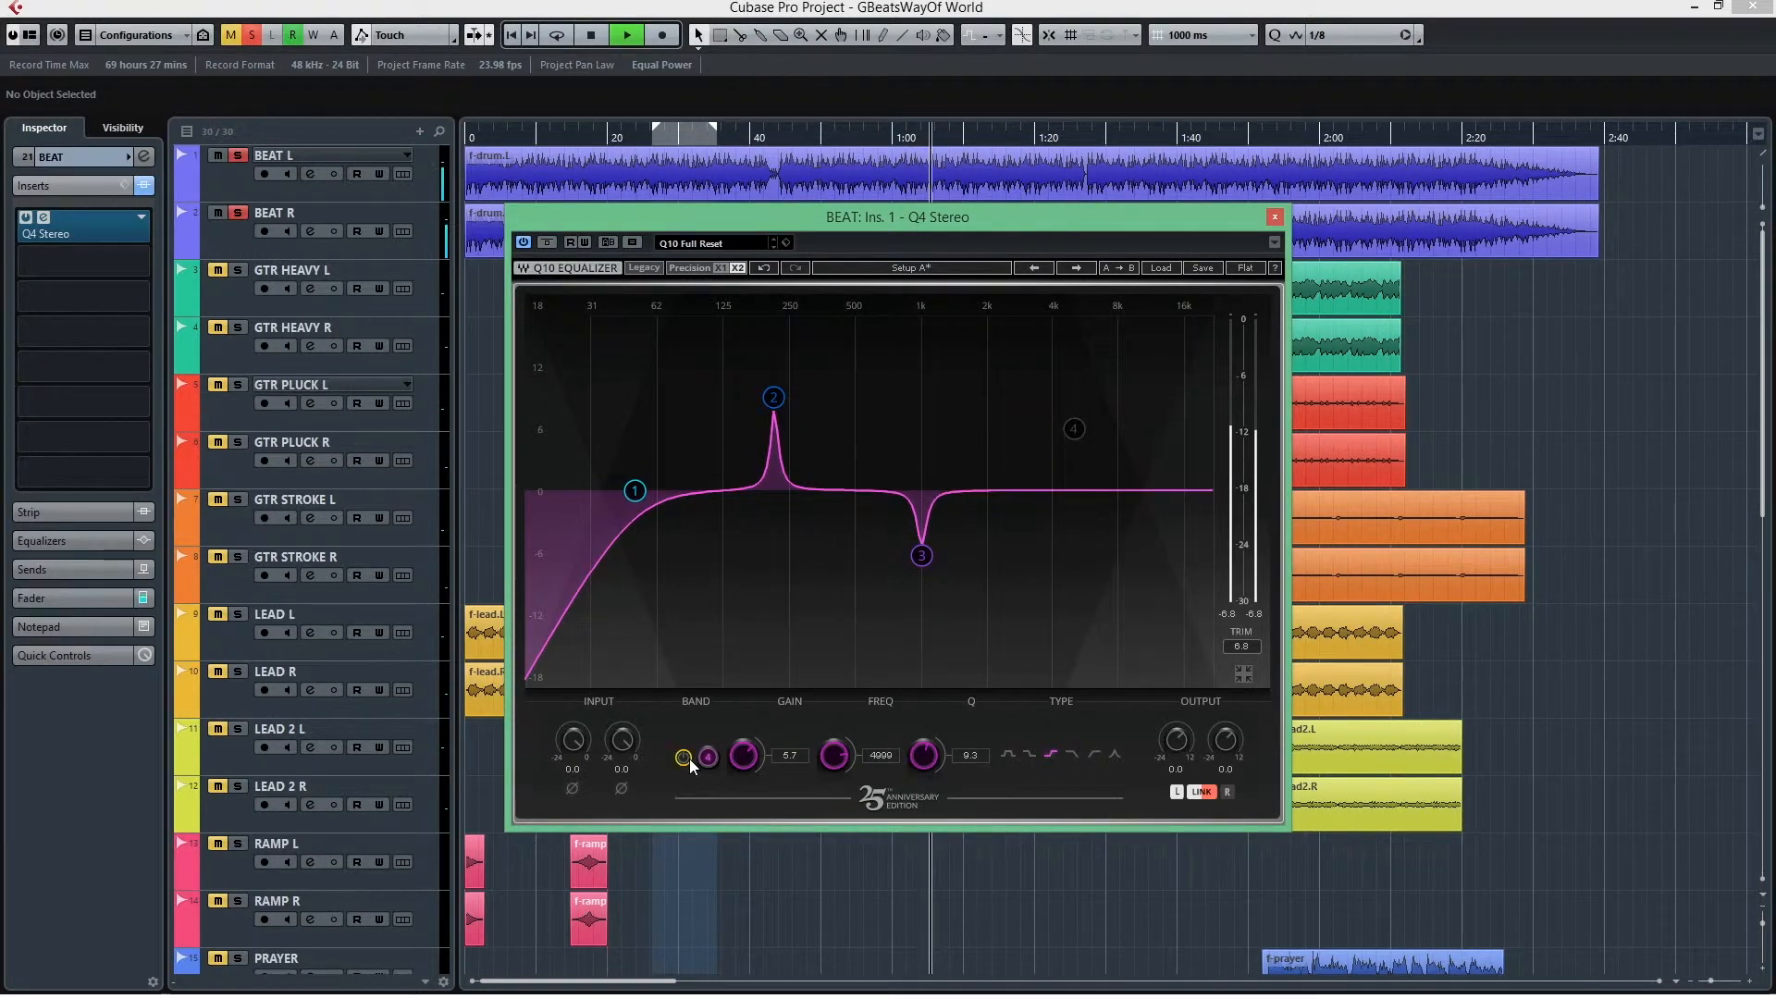
pyautogui.click(690, 759)
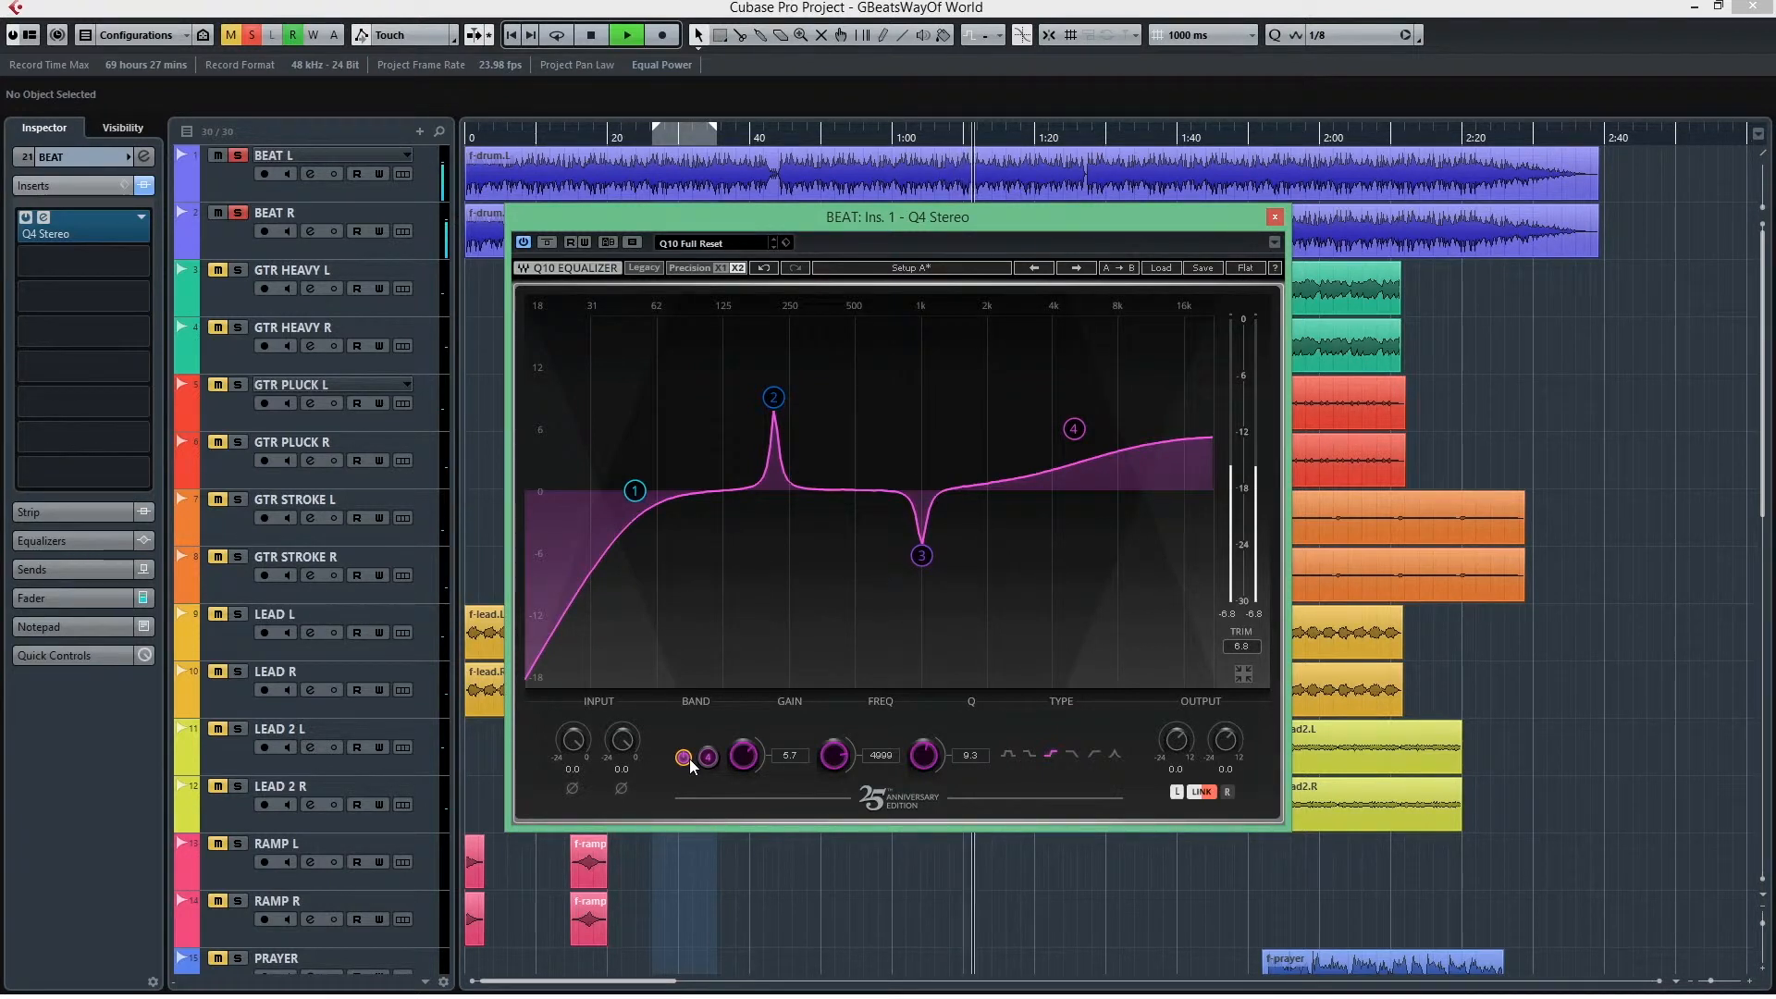
pyautogui.press('space')
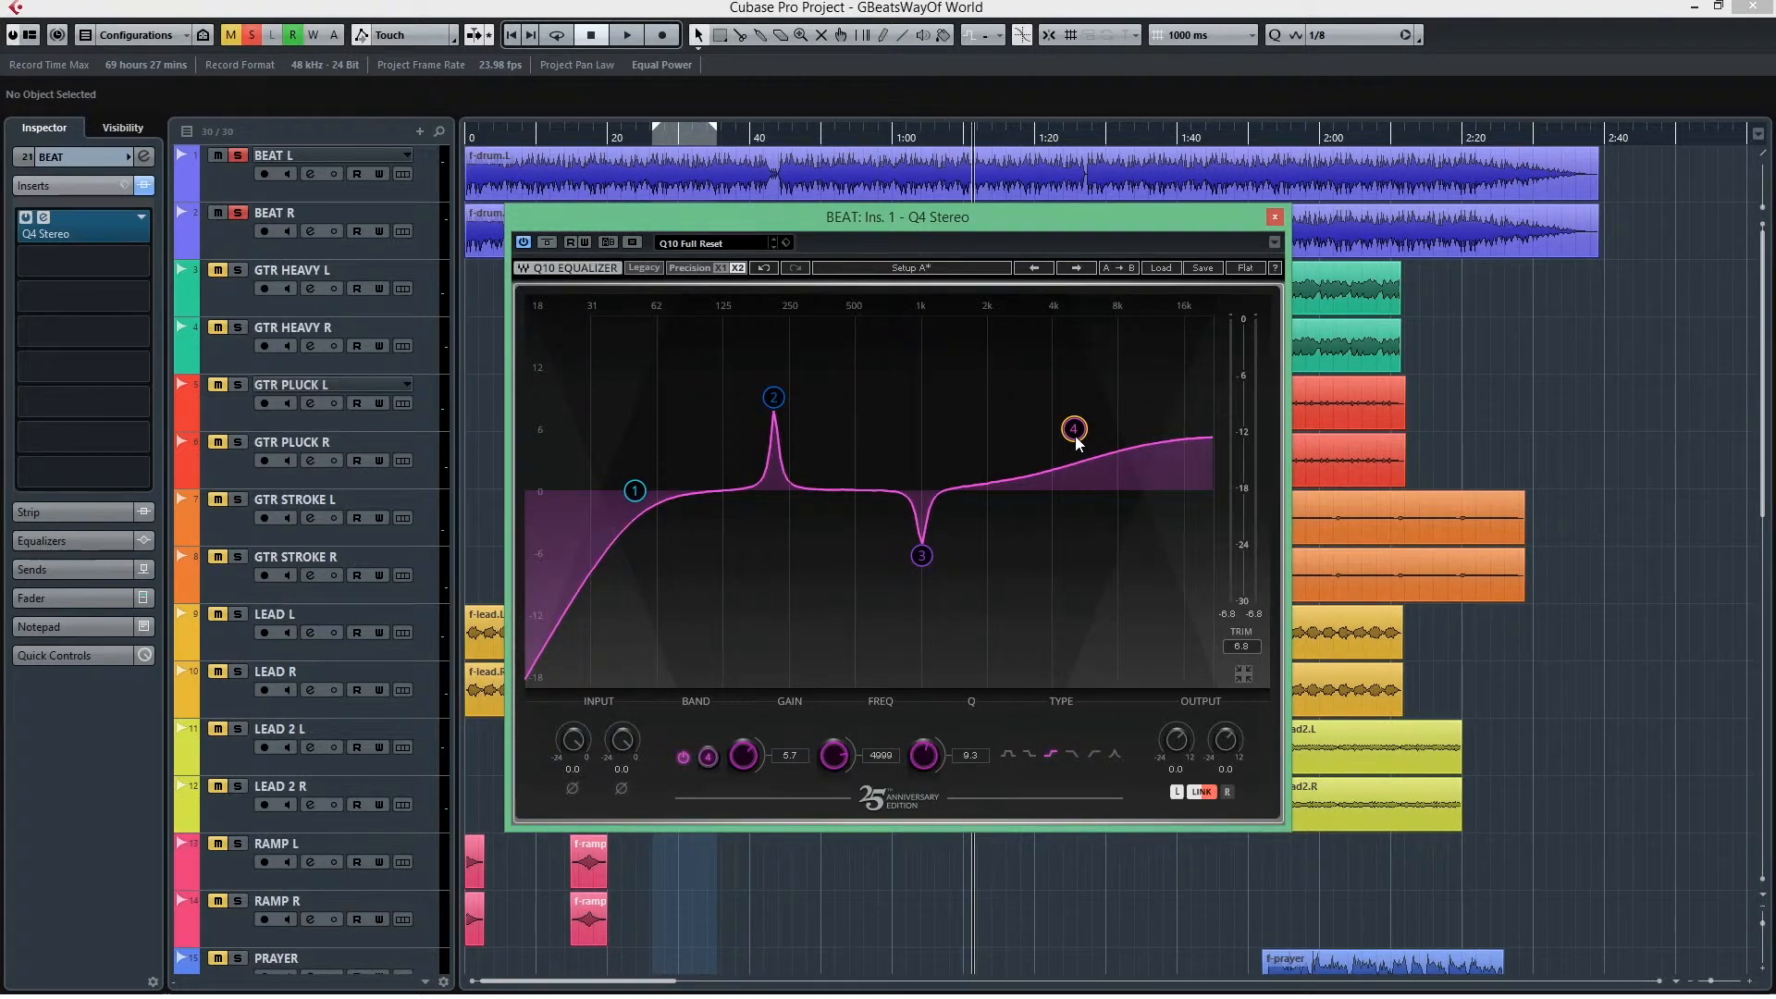
pyautogui.moveTo(1076, 441); pyautogui.dragTo(1018, 424)
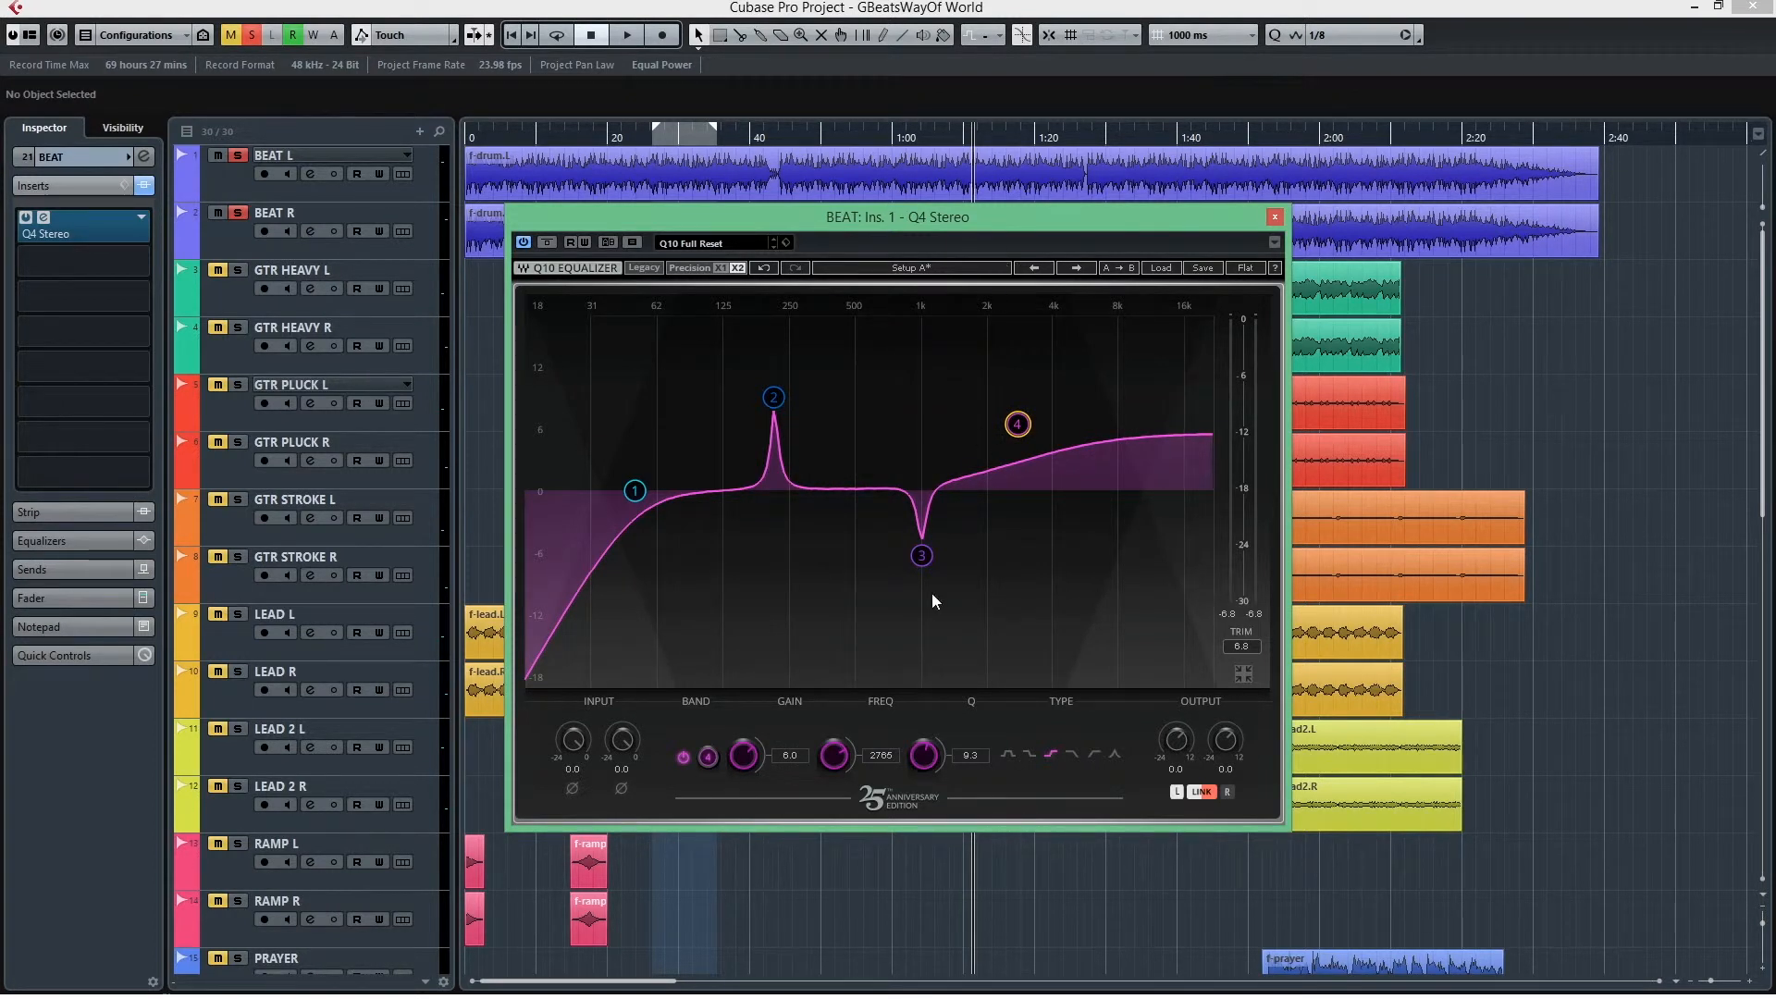
# - Sweep band 2 between about 70 Hz and 234 Hz with up to 13.4 dB of gain, partly during playback, and leave it at 9.4 dB, 219 Hz
pyautogui.click(774, 399)
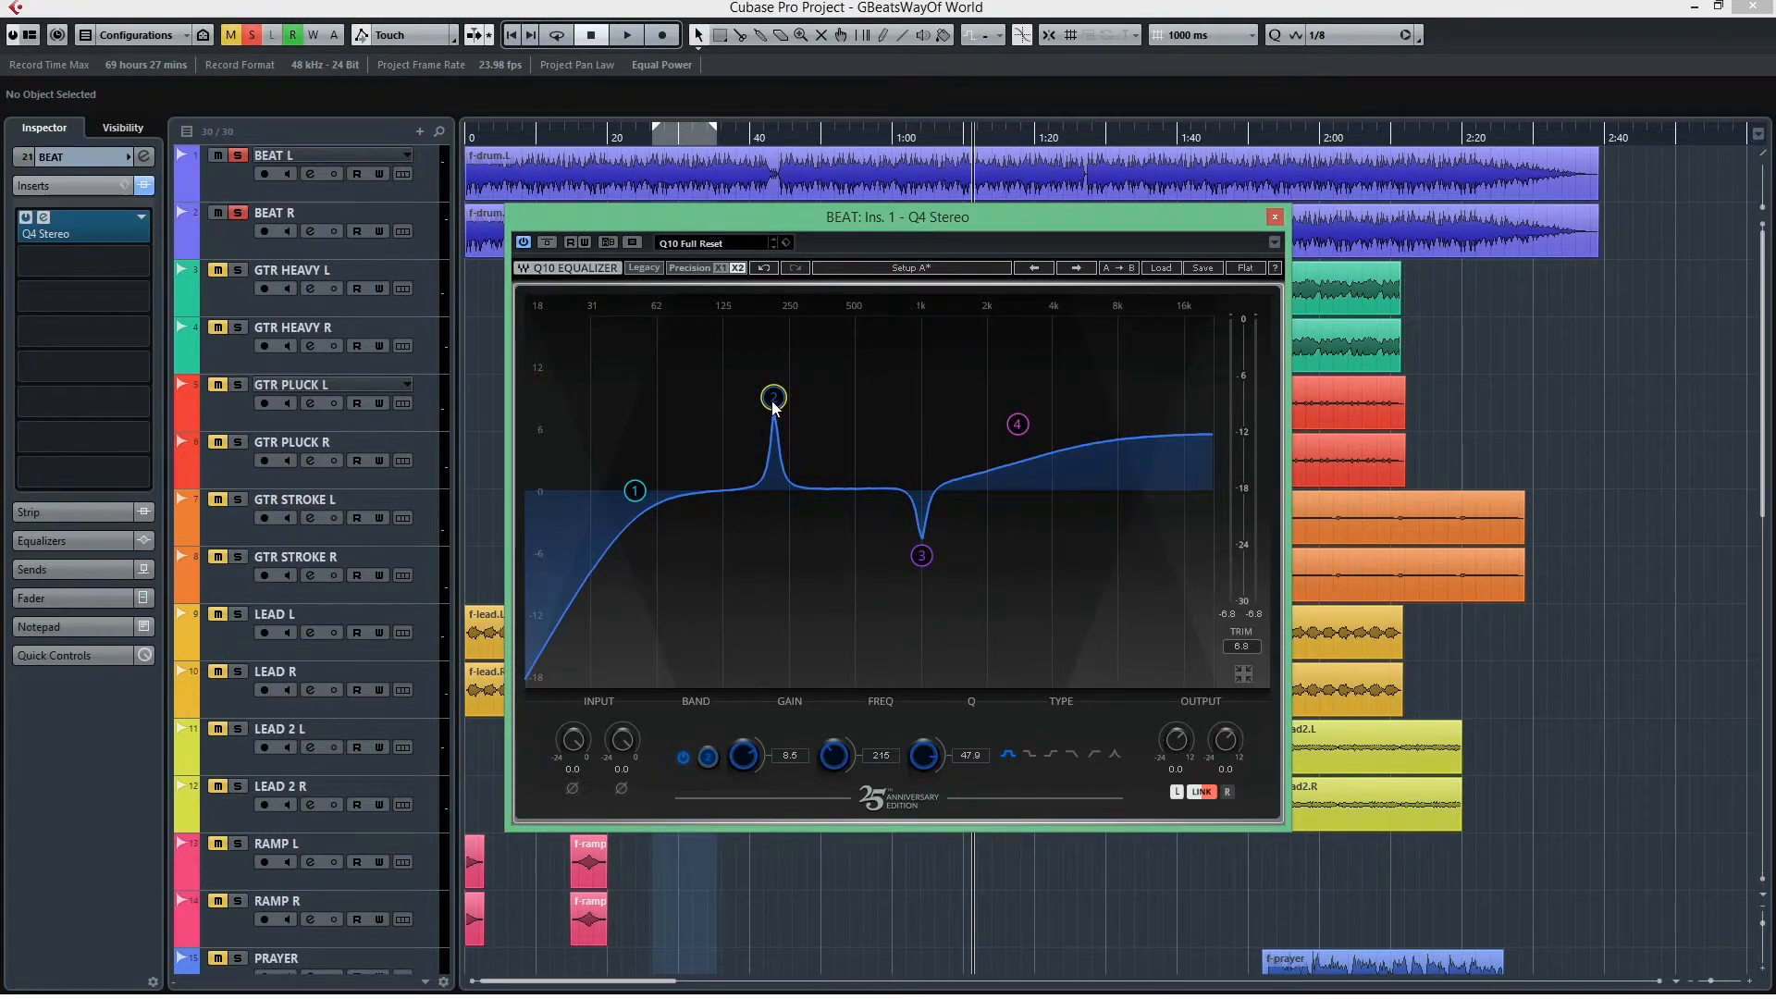
pyautogui.moveTo(775, 407); pyautogui.dragTo(685, 407)
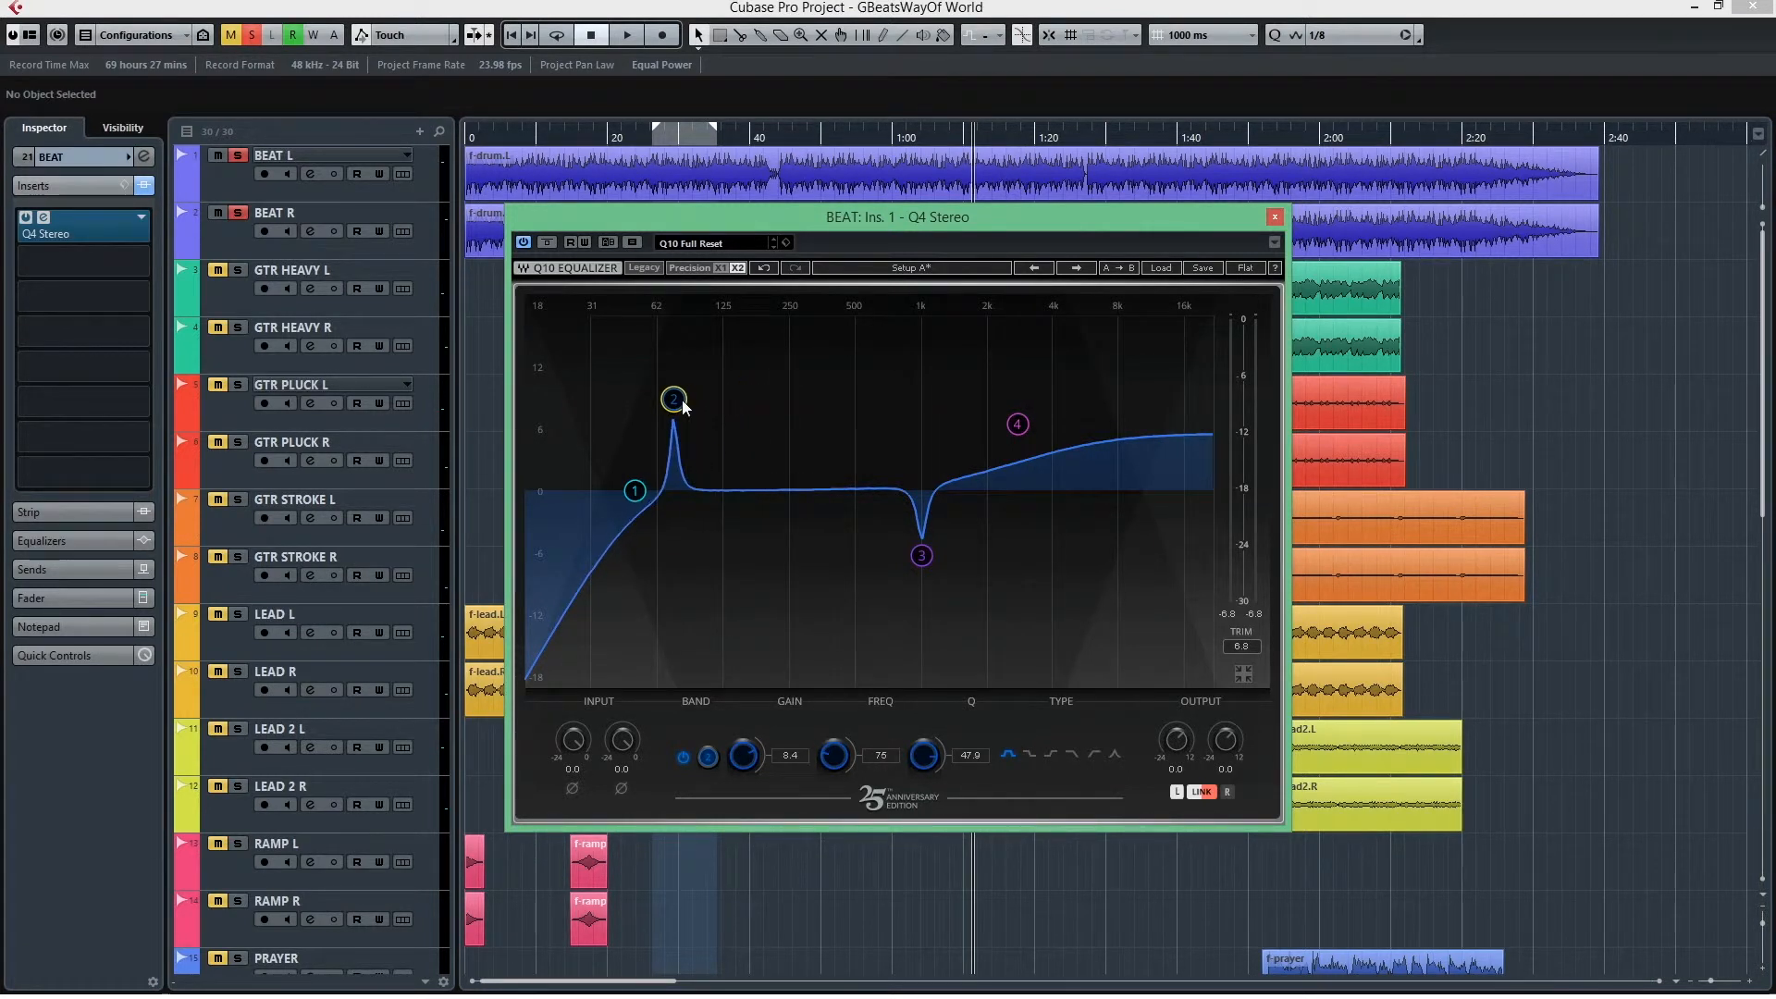
pyautogui.press('space')
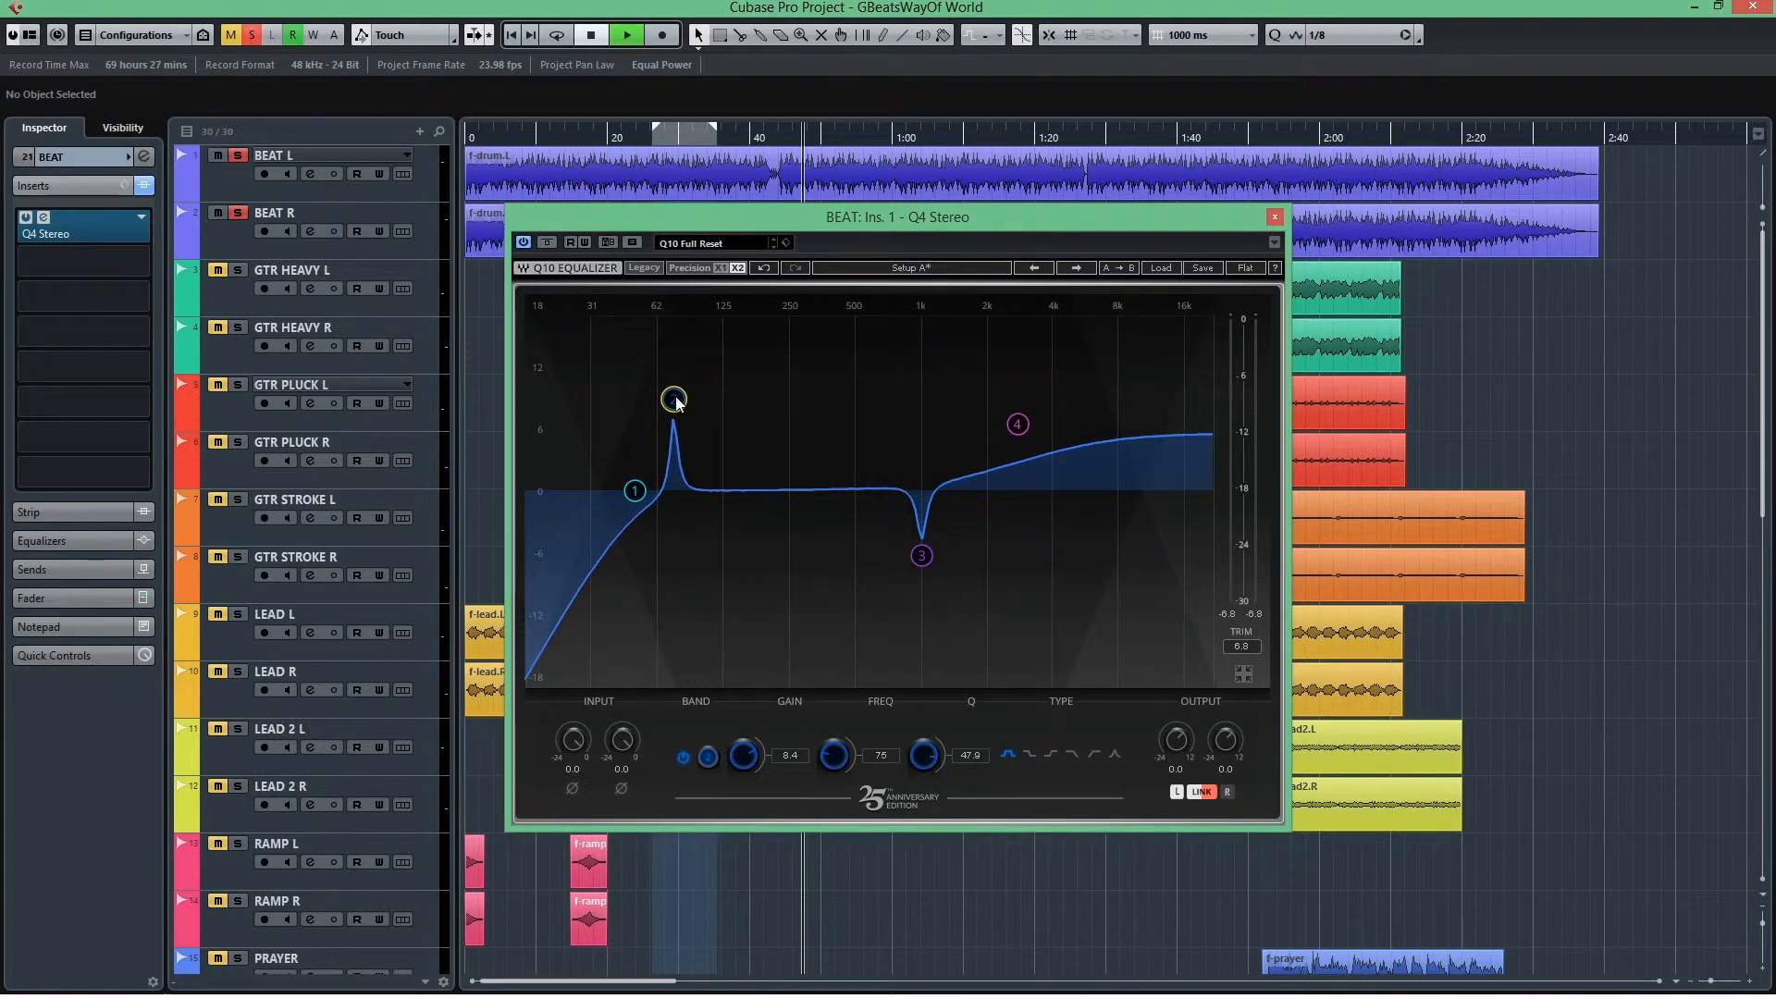
pyautogui.moveTo(674, 401); pyautogui.dragTo(782, 345)
pyautogui.press('space')
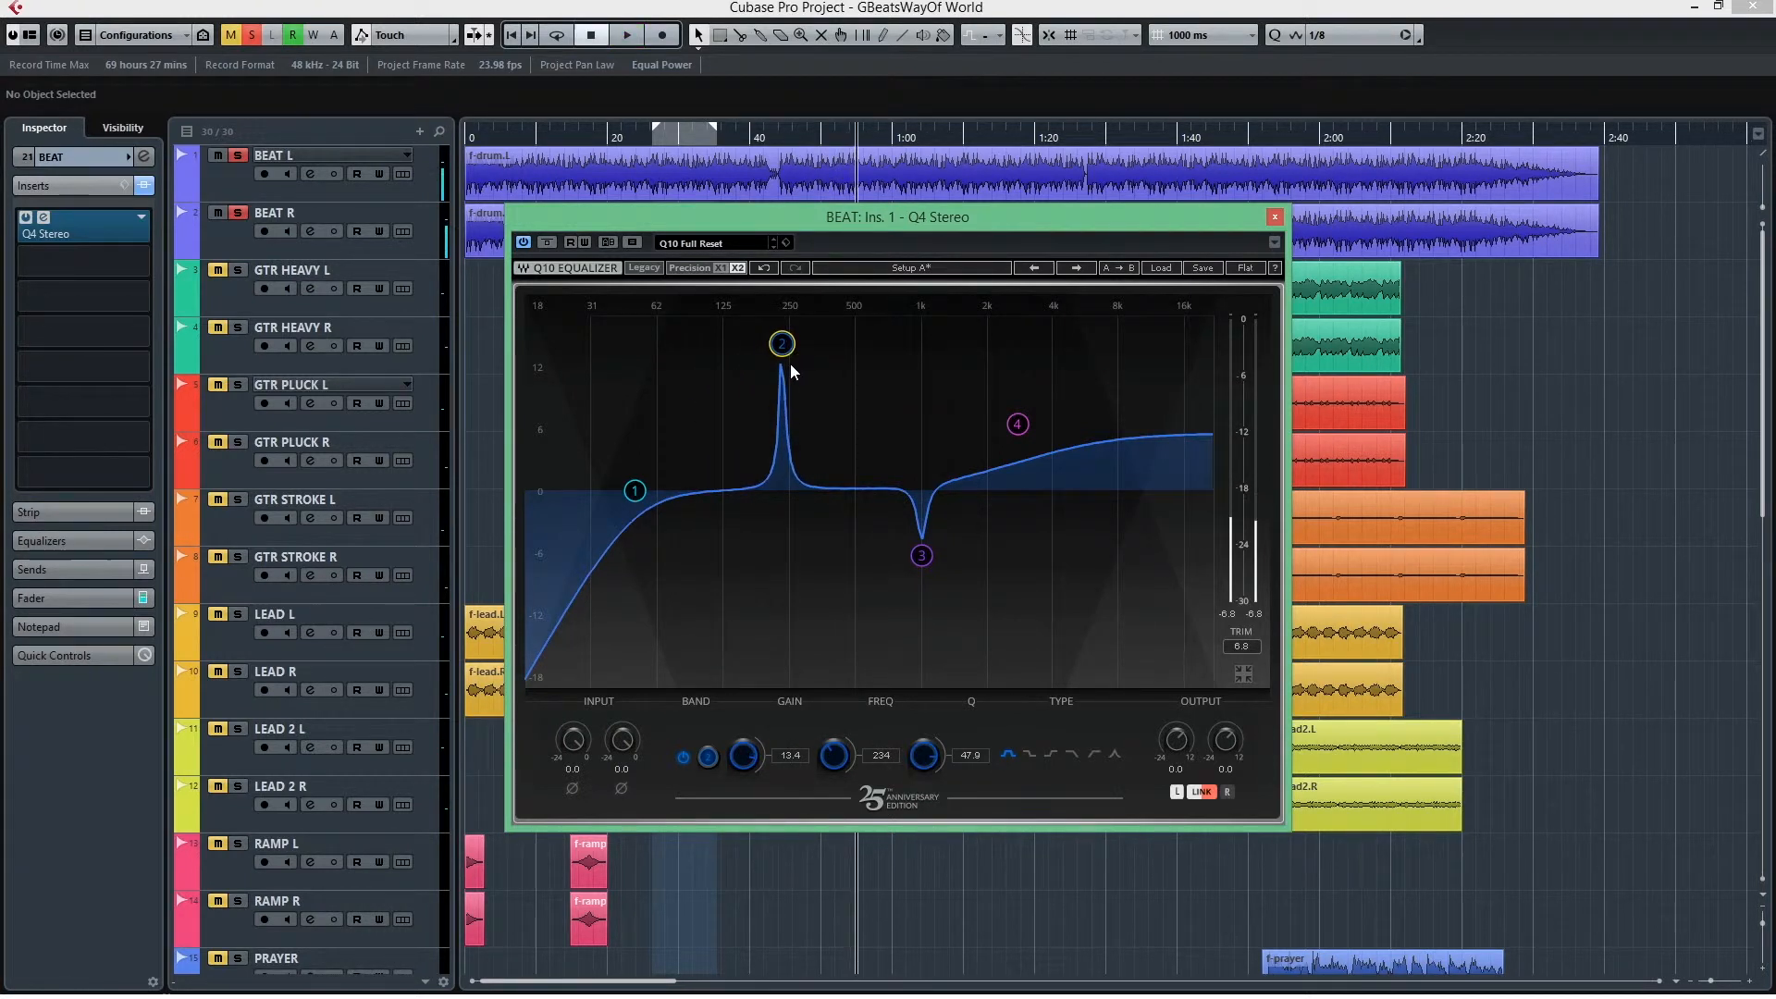
pyautogui.moveTo(784, 347); pyautogui.dragTo(666, 347)
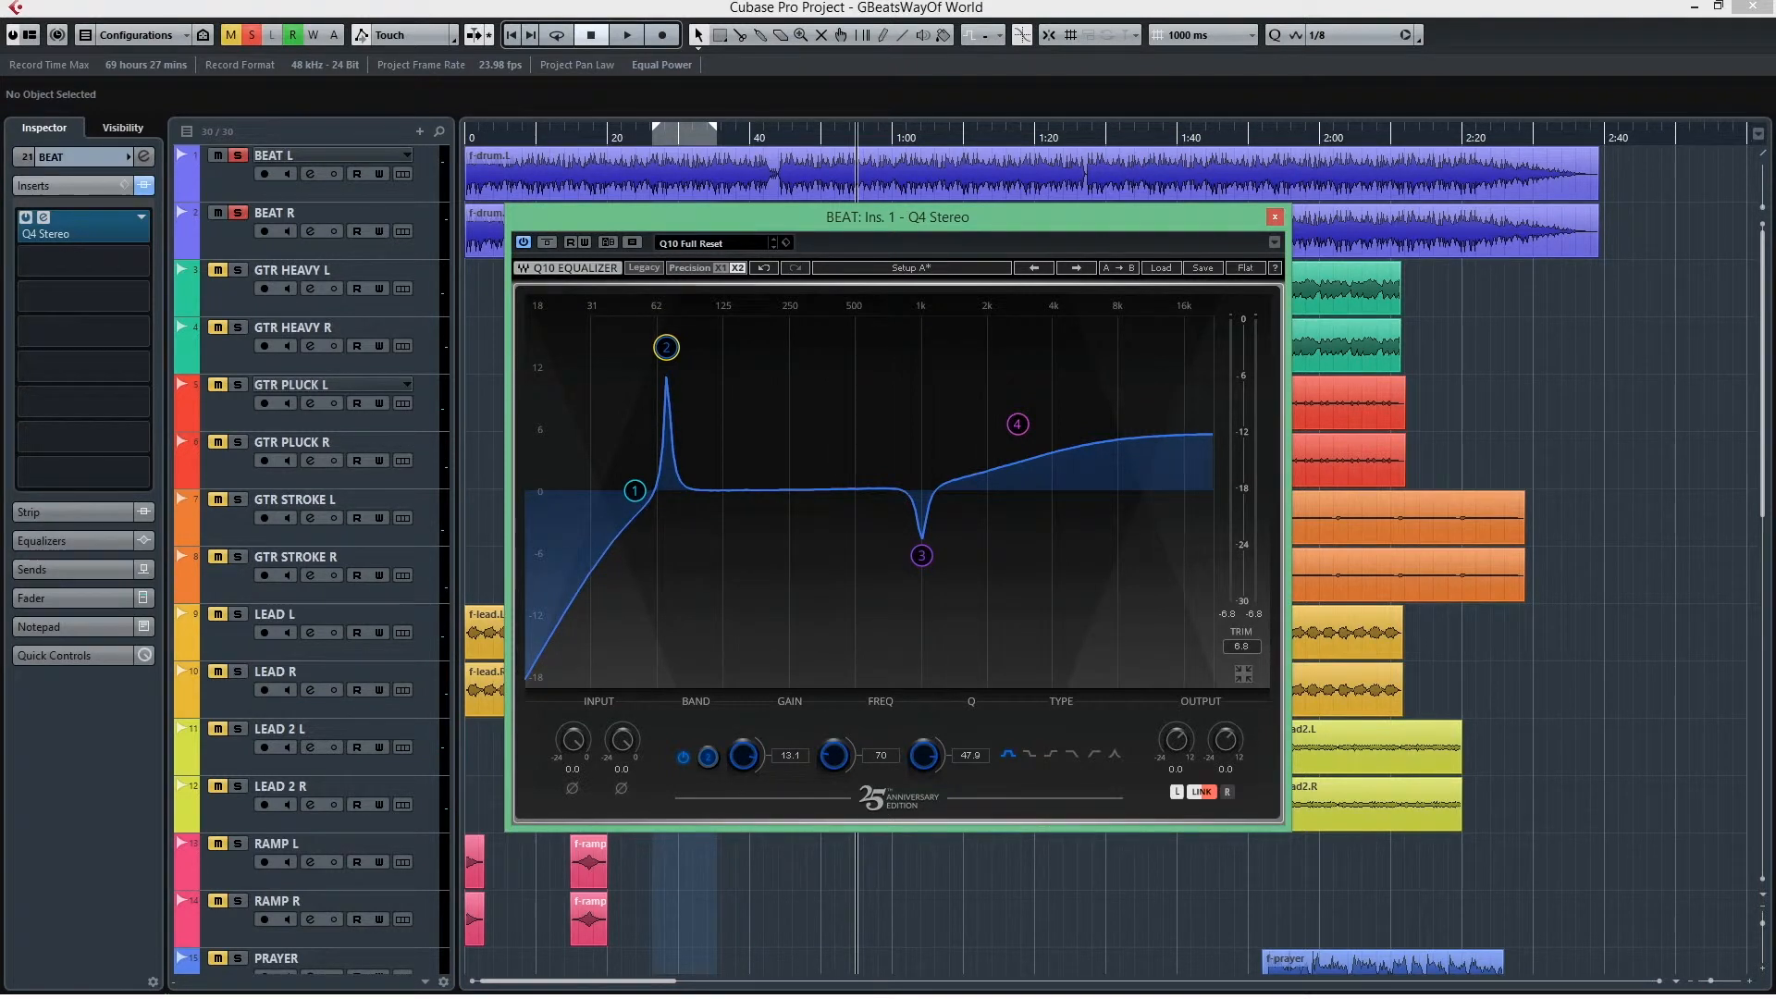
pyautogui.moveTo(666, 347); pyautogui.dragTo(776, 388)
# - Play the beat from about 0:44 while bypassing and re-enabling band 2 to compare the sound, and stop playback
pyautogui.click(780, 137)
pyautogui.press('space')
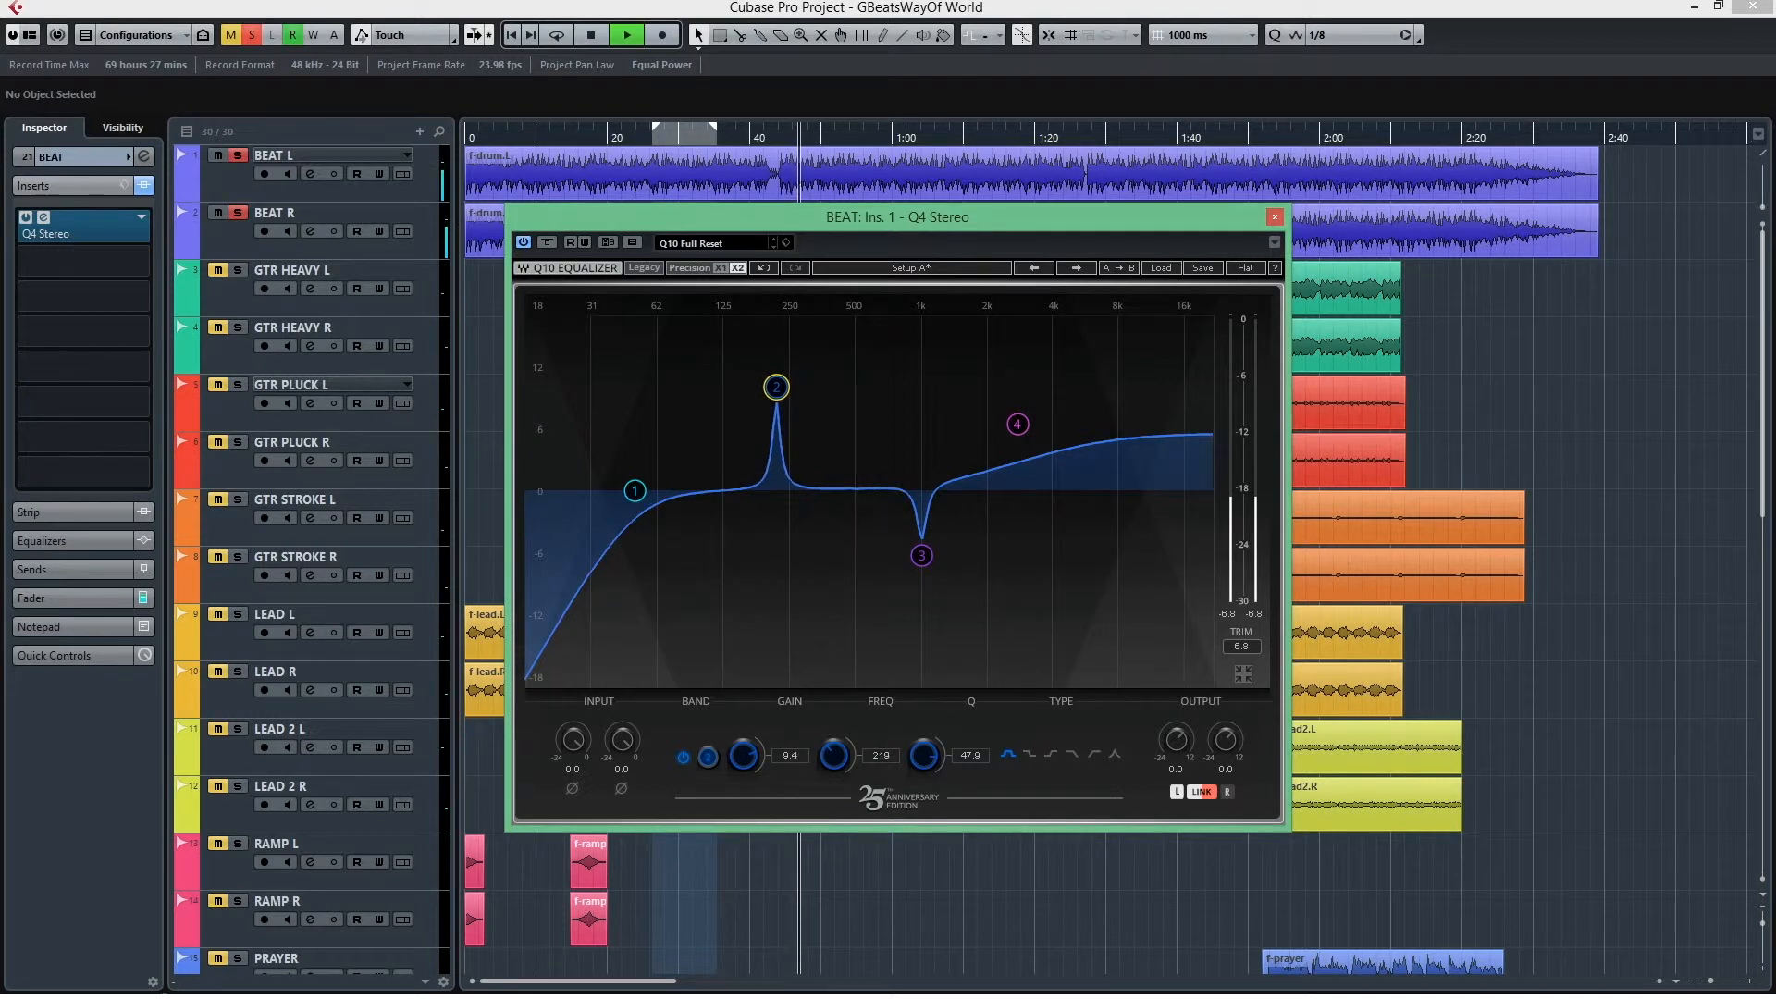
pyautogui.click(684, 758)
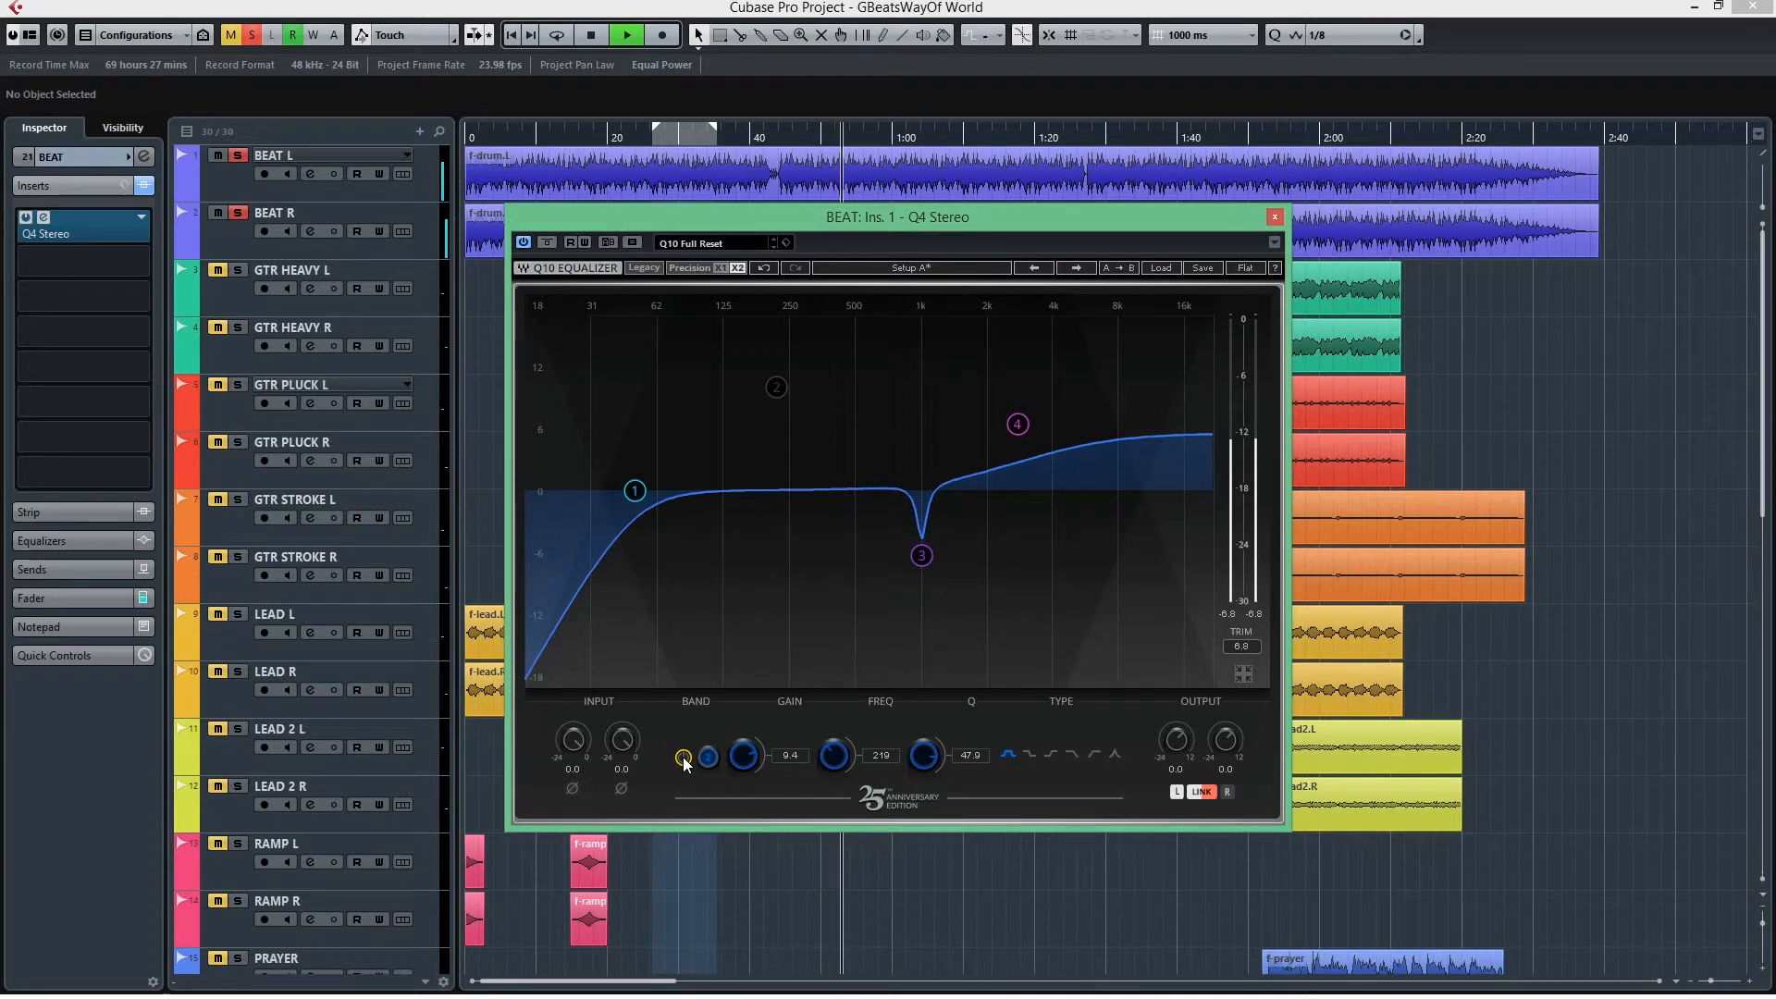
pyautogui.click(683, 757)
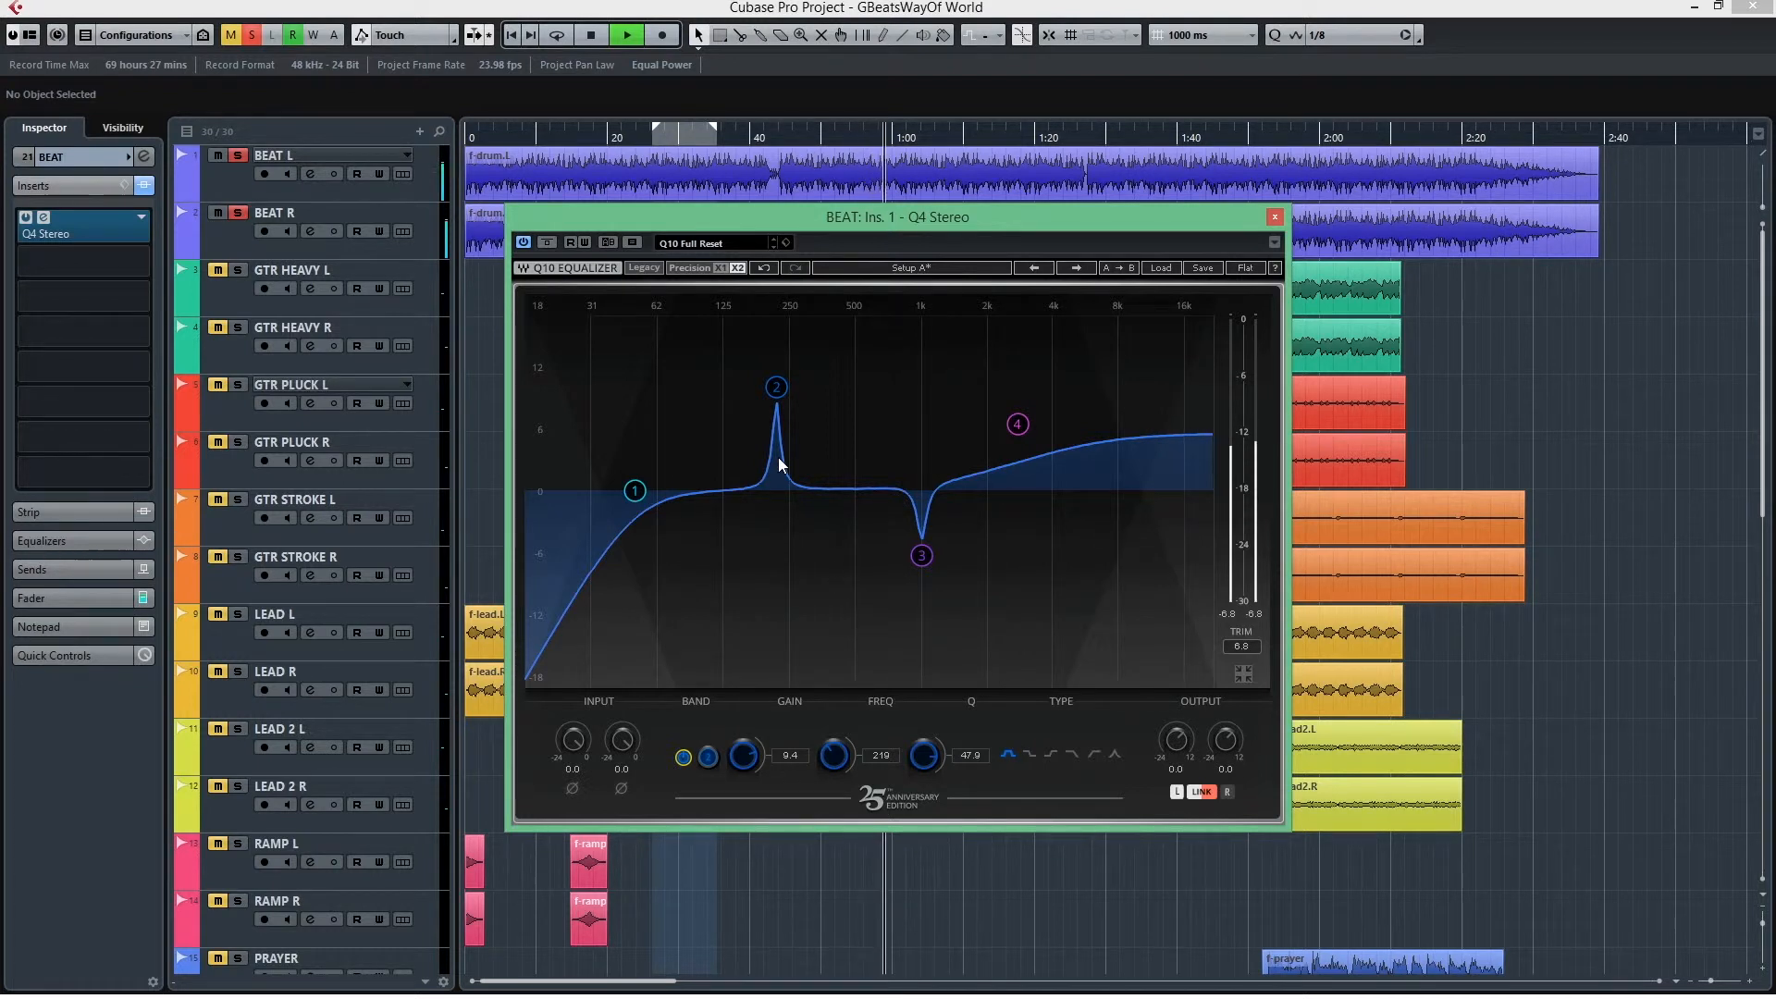
pyautogui.press('space')
pyautogui.click(777, 389)
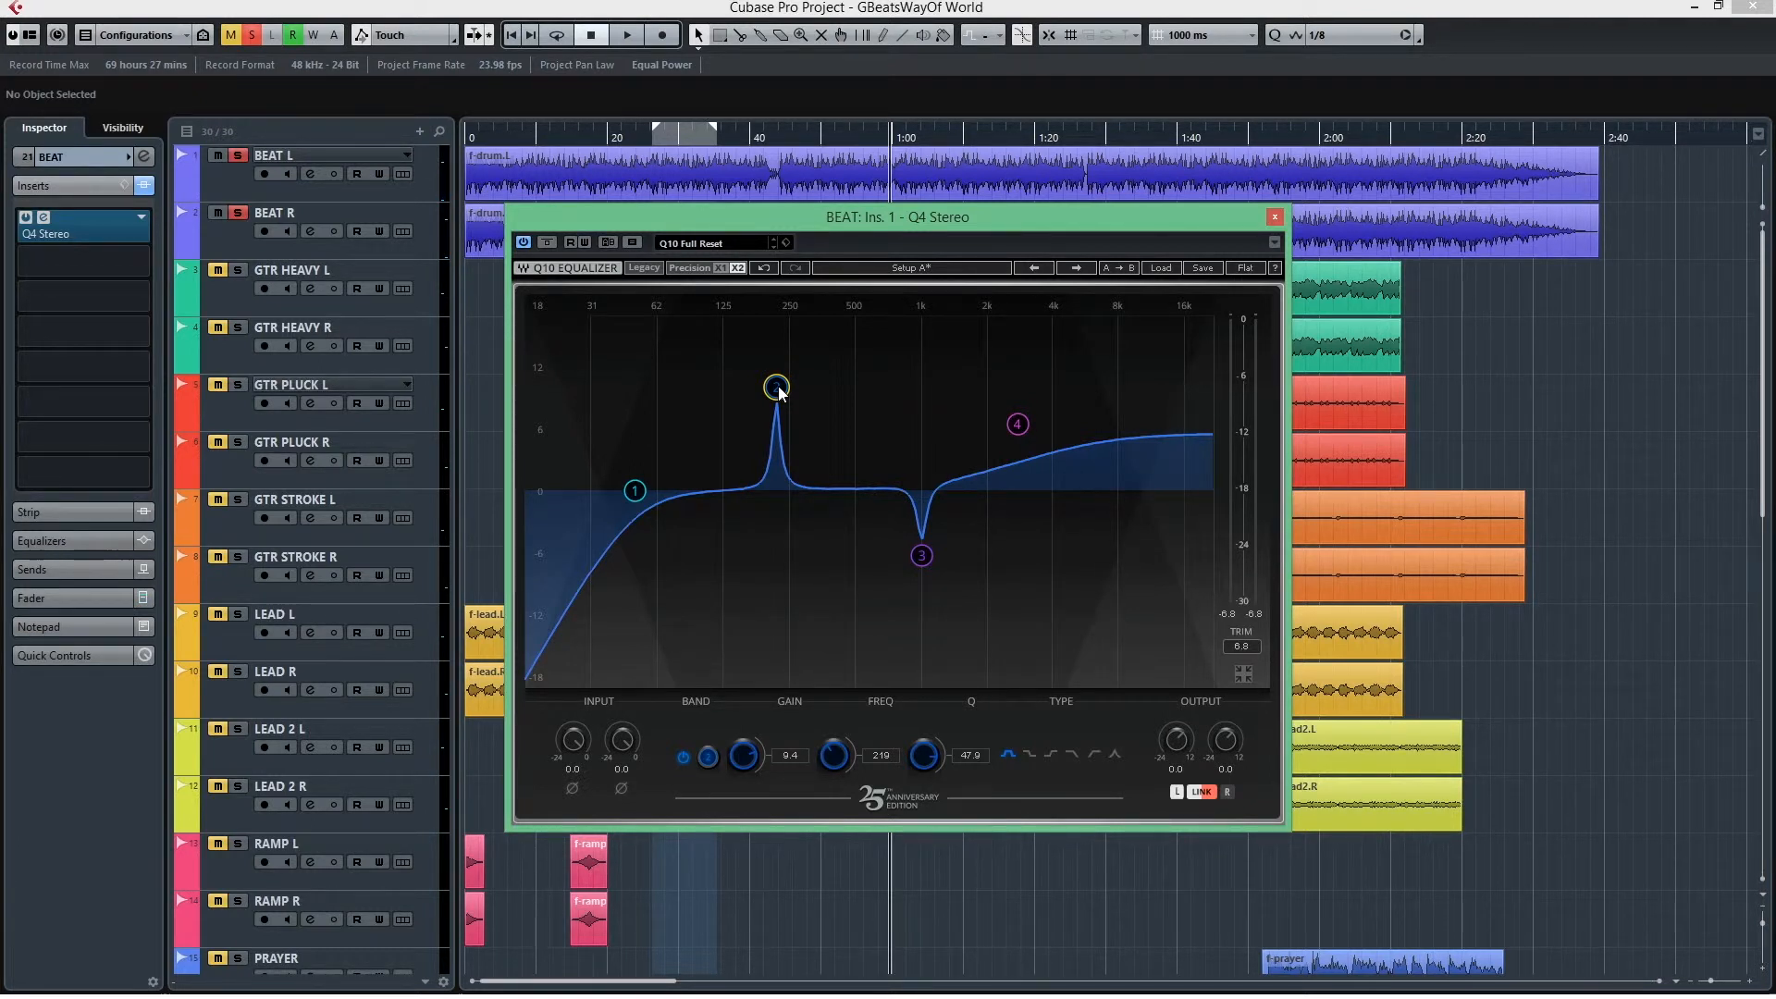
# - Select band 3 and move its notch to -4.9 dB at 1015 Hz
pyautogui.click(921, 556)
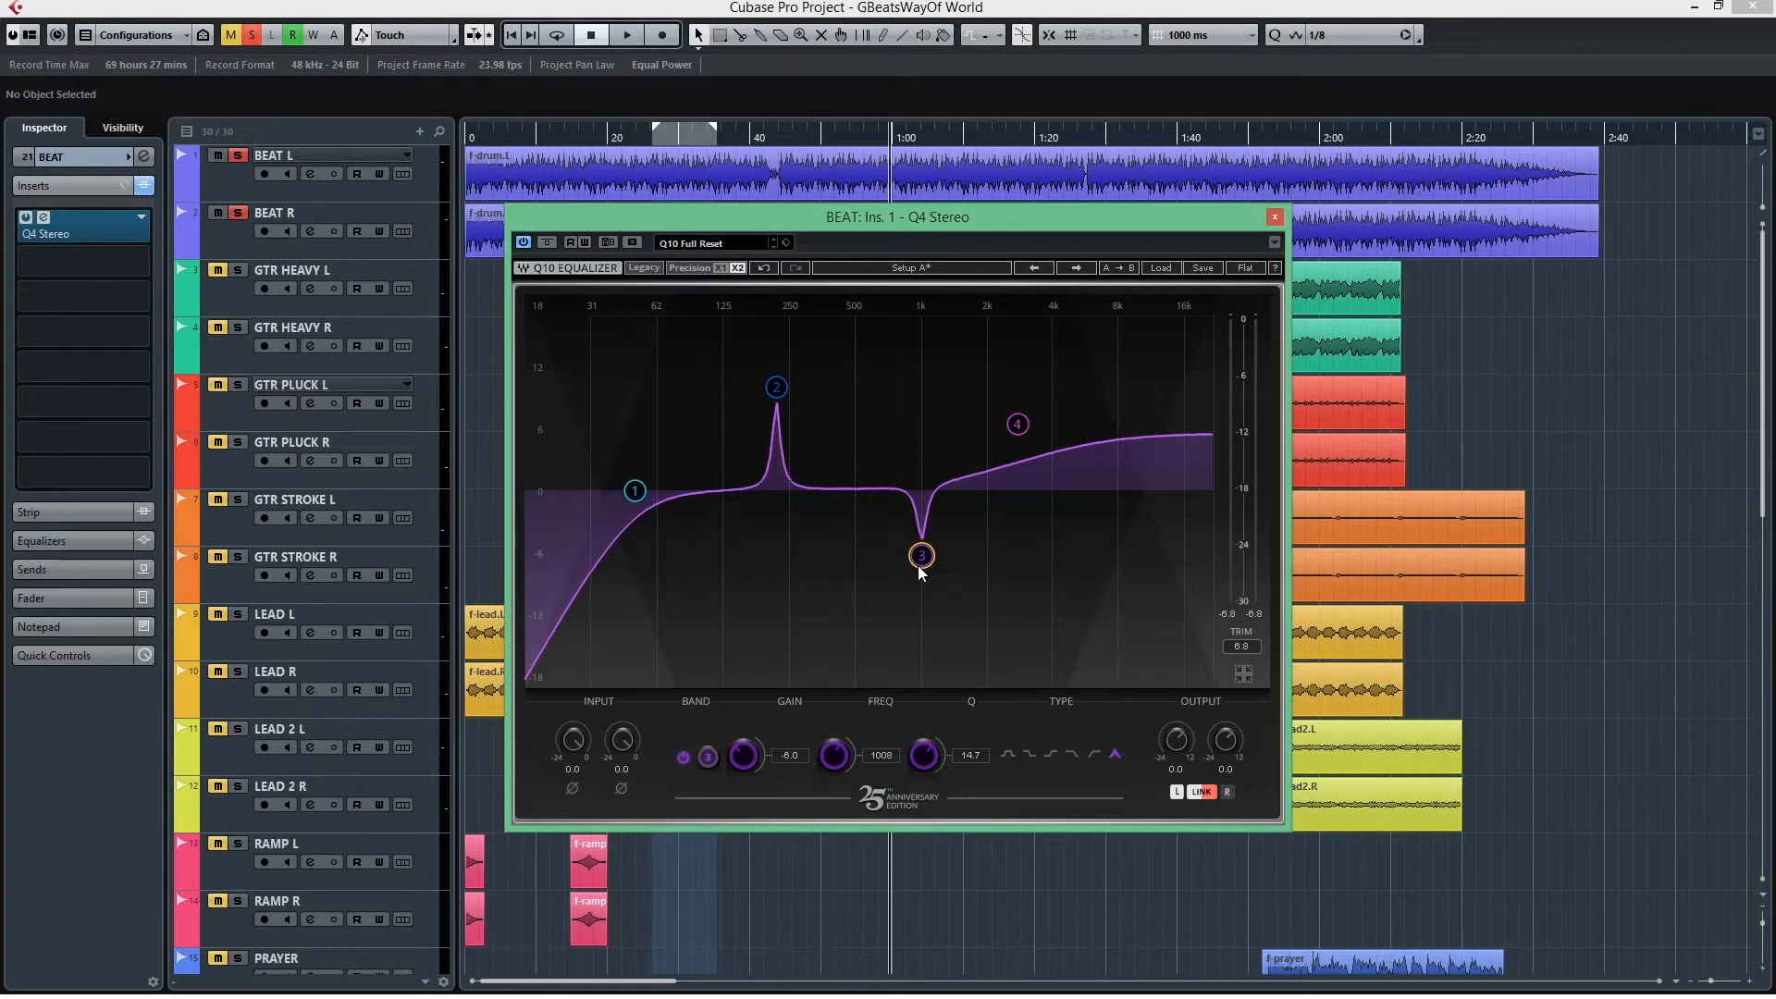
pyautogui.moveTo(920, 566); pyautogui.dragTo(920, 554)
pyautogui.moveTo(924, 557); pyautogui.dragTo(925, 556)
# - Move the equalizer window aside and examine the beat, guitar and lead events around 1:45 by selecting them one after another
pyautogui.moveTo(1196, 224); pyautogui.dragTo(974, 227)
pyautogui.click(1211, 133)
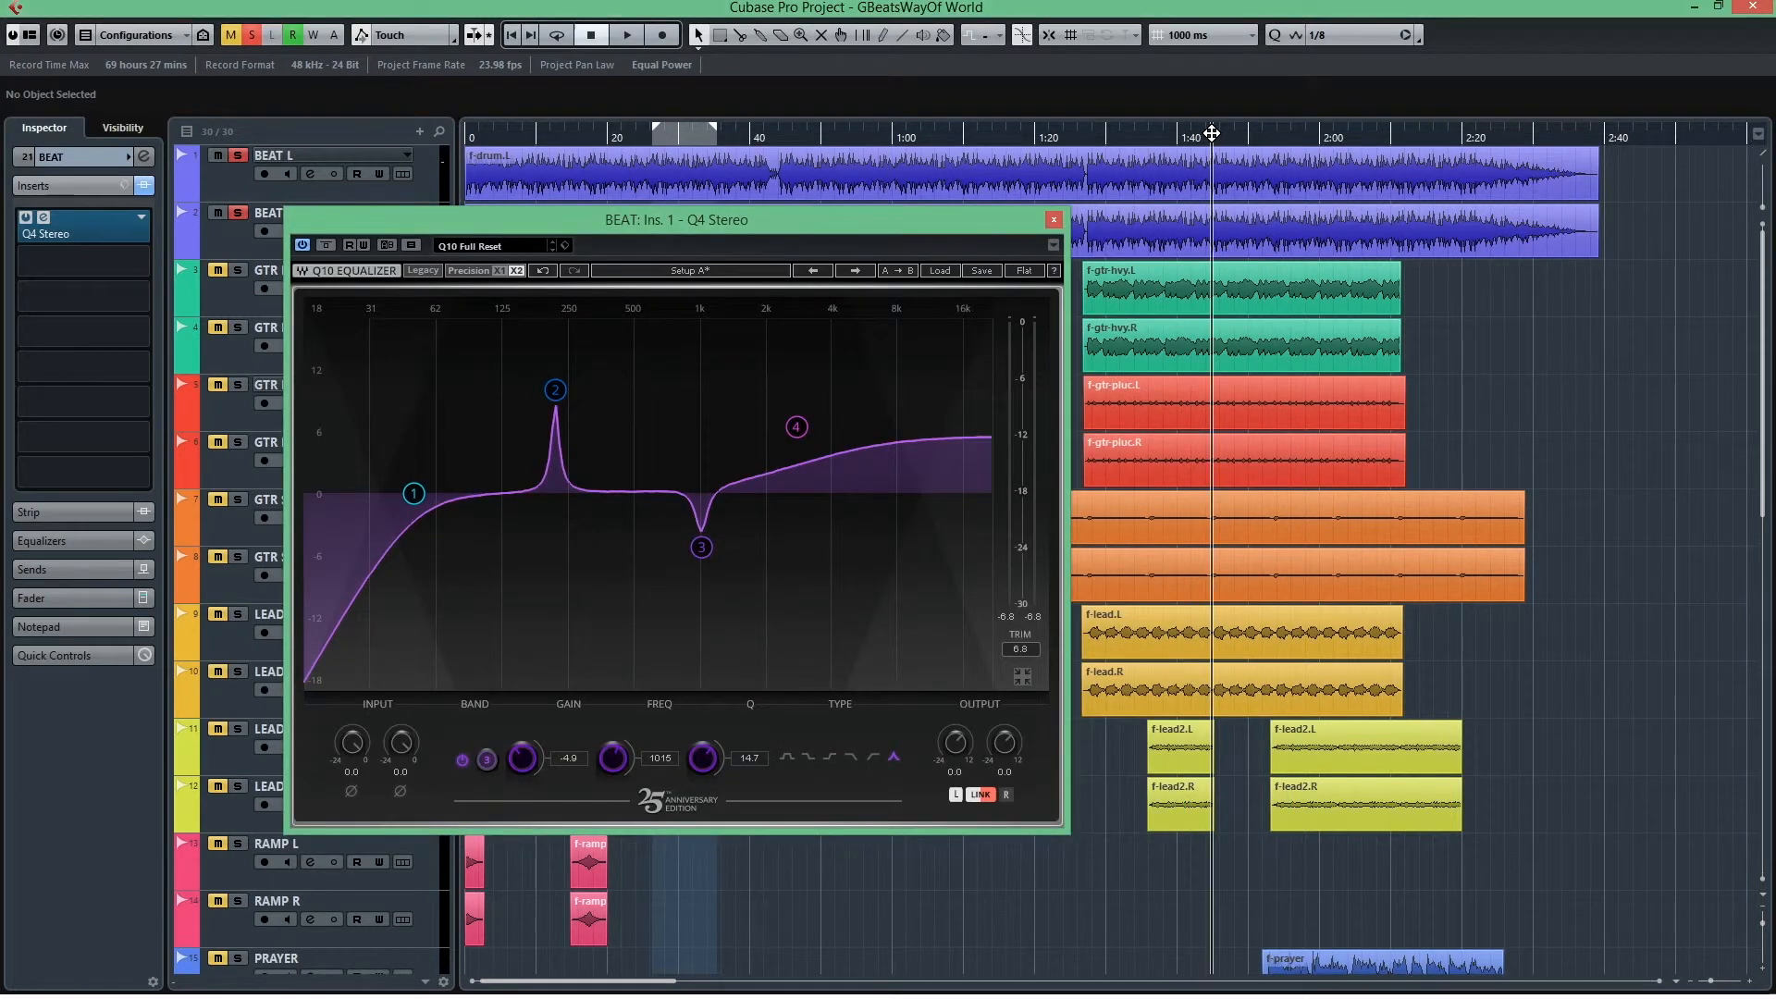
pyautogui.click(1119, 182)
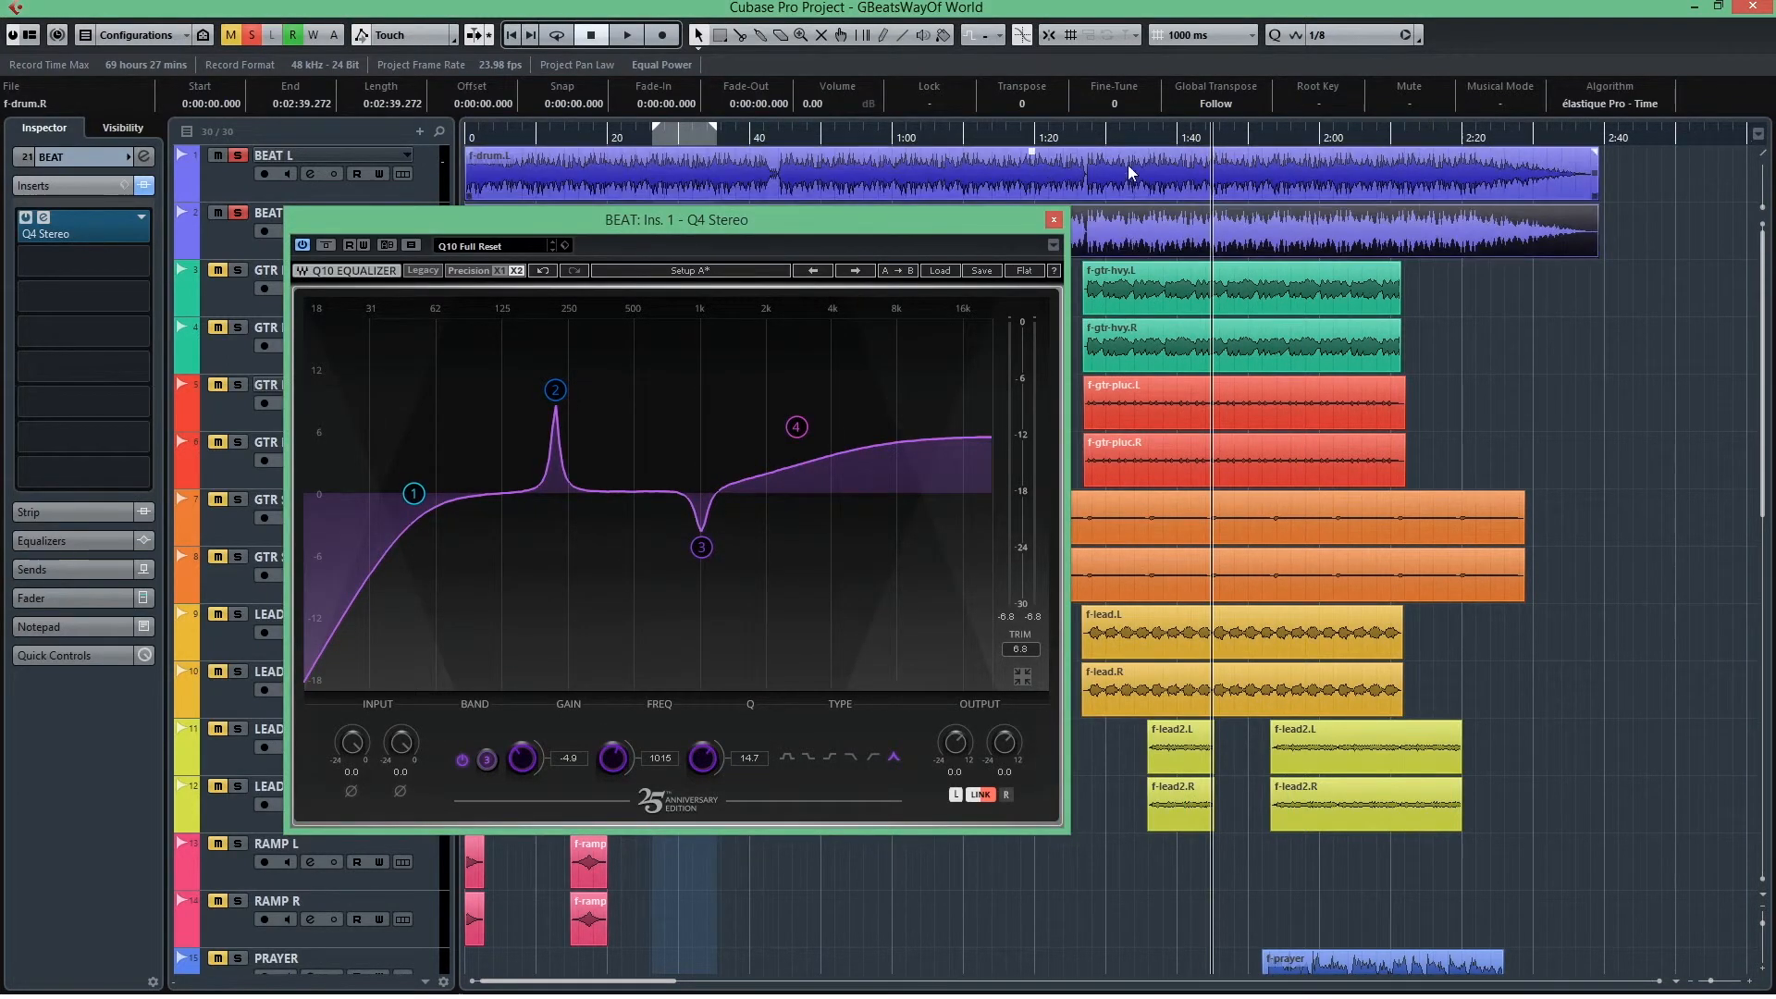
pyautogui.click(1167, 357)
pyautogui.click(1170, 412)
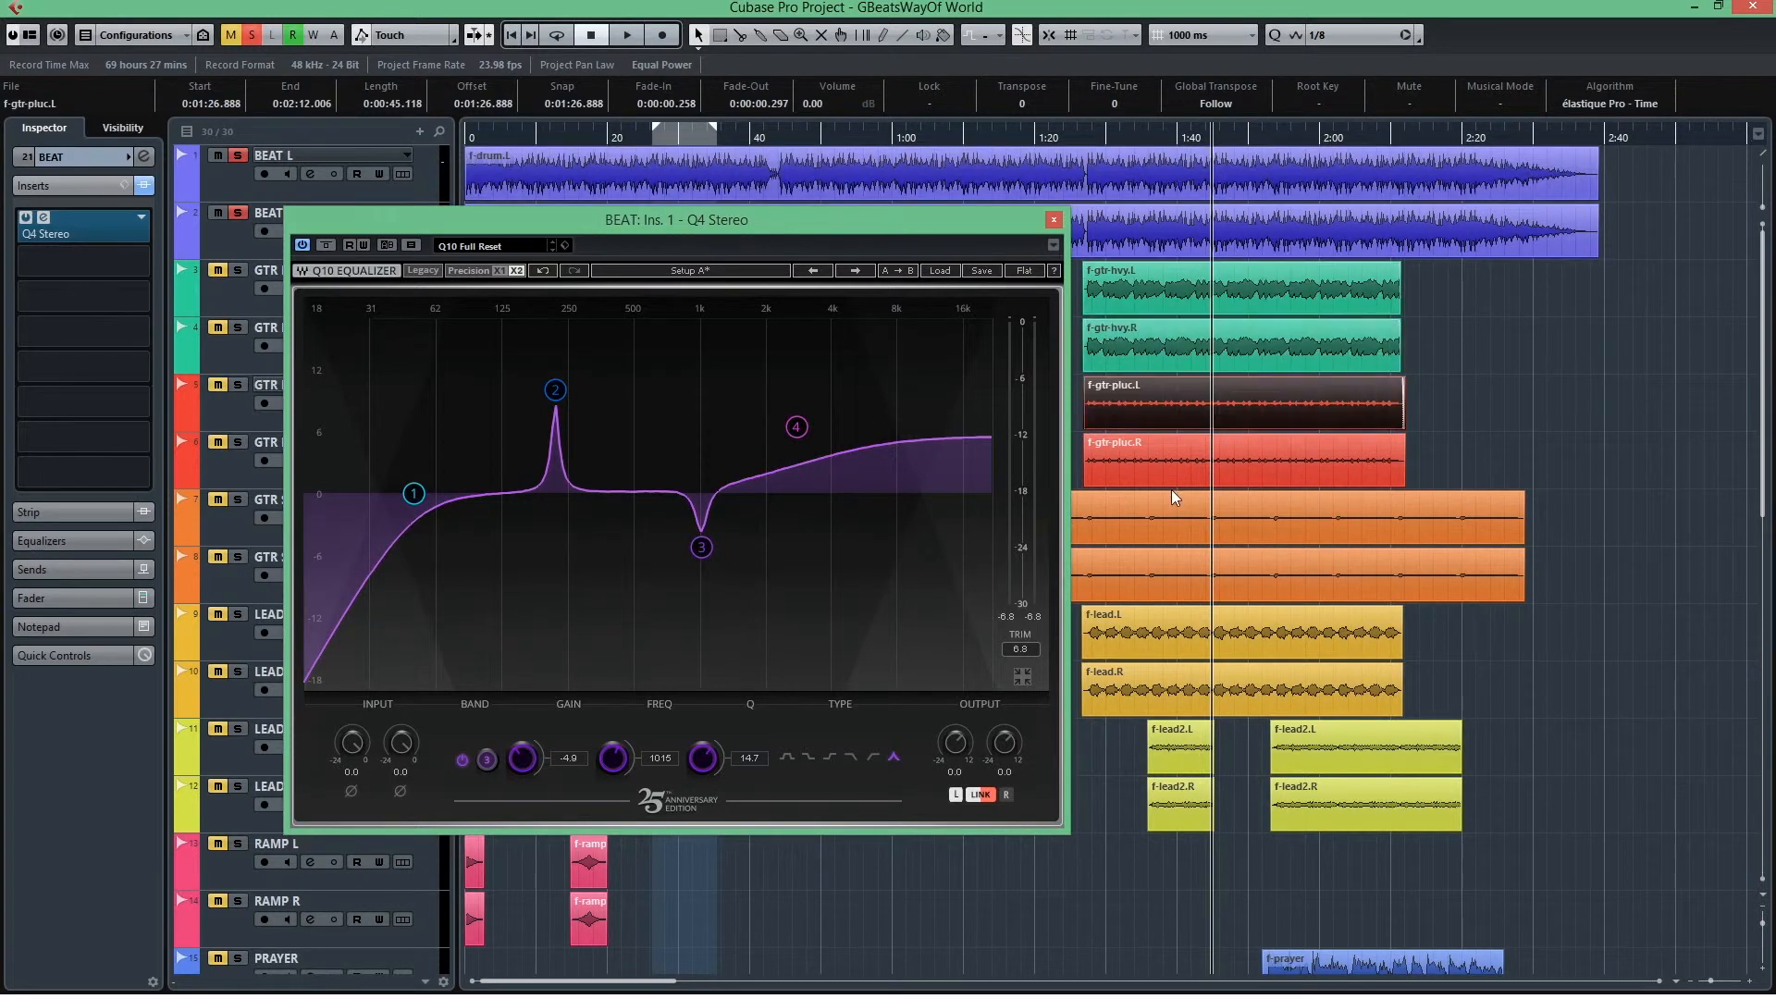
pyautogui.click(1171, 491)
pyautogui.click(1182, 540)
pyautogui.click(1176, 604)
pyautogui.click(1173, 655)
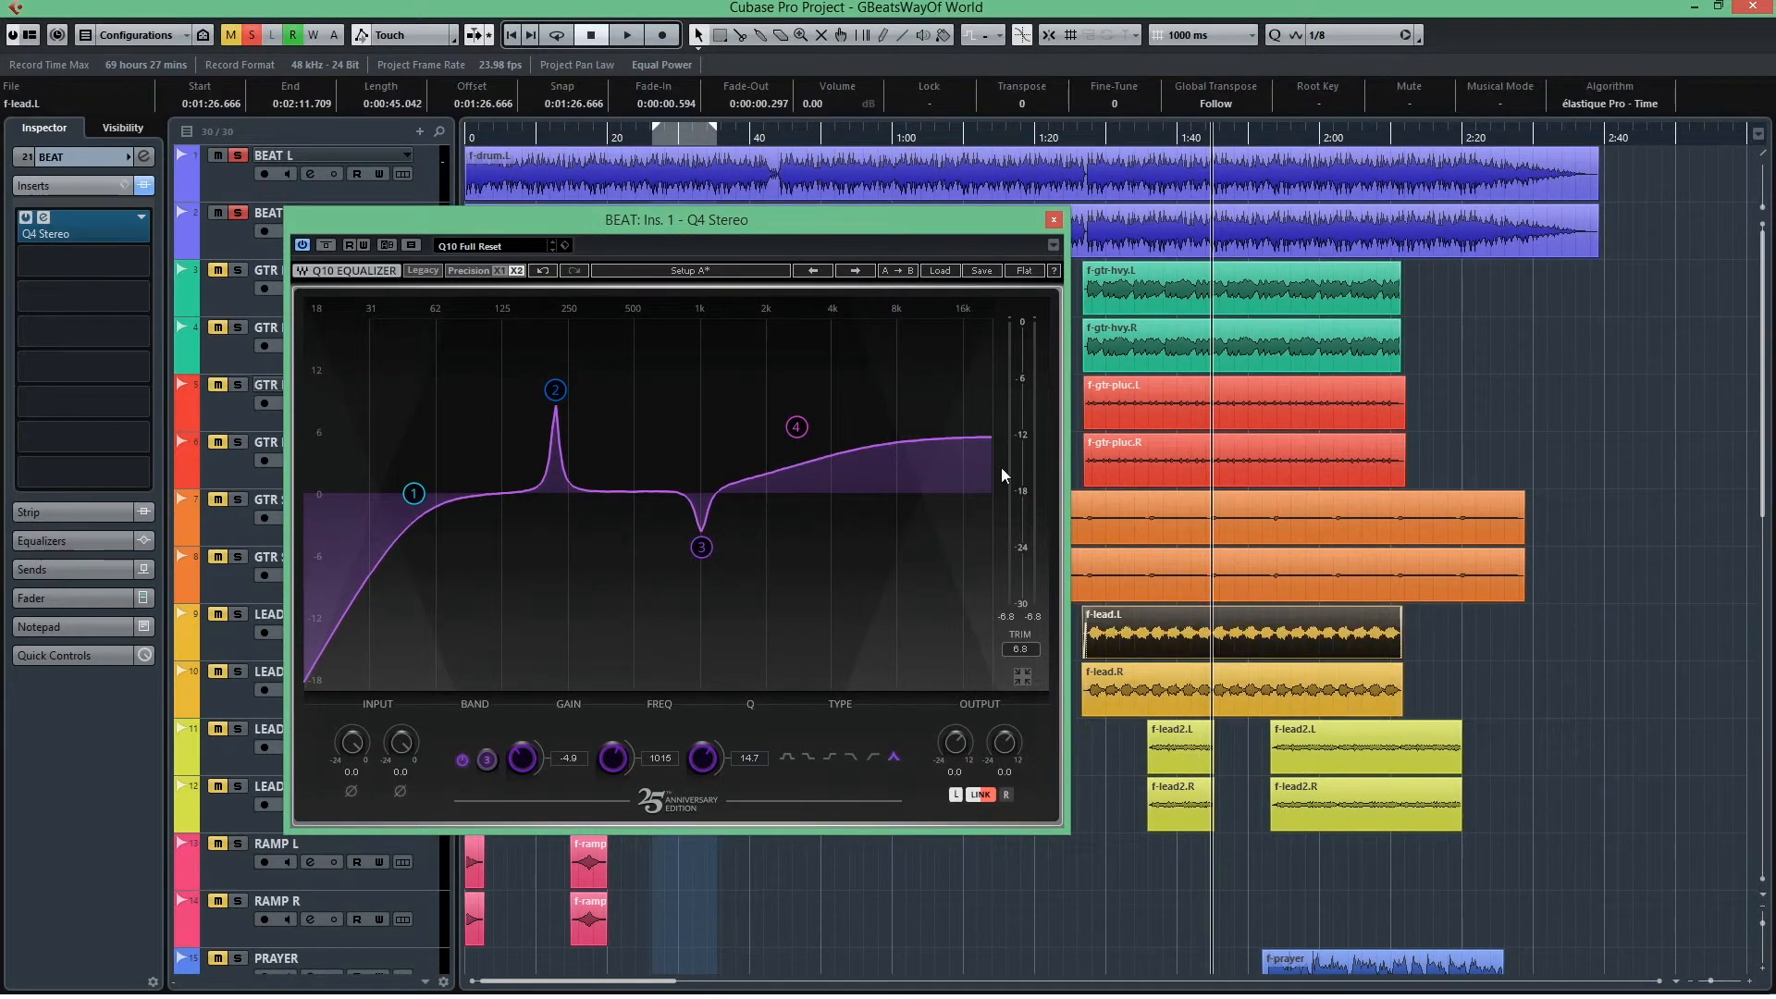
# - Move the equalizer window back toward the centre and set band 3 to -5.1 dB at about 1008 Hz
pyautogui.moveTo(829, 228); pyautogui.dragTo(1028, 219)
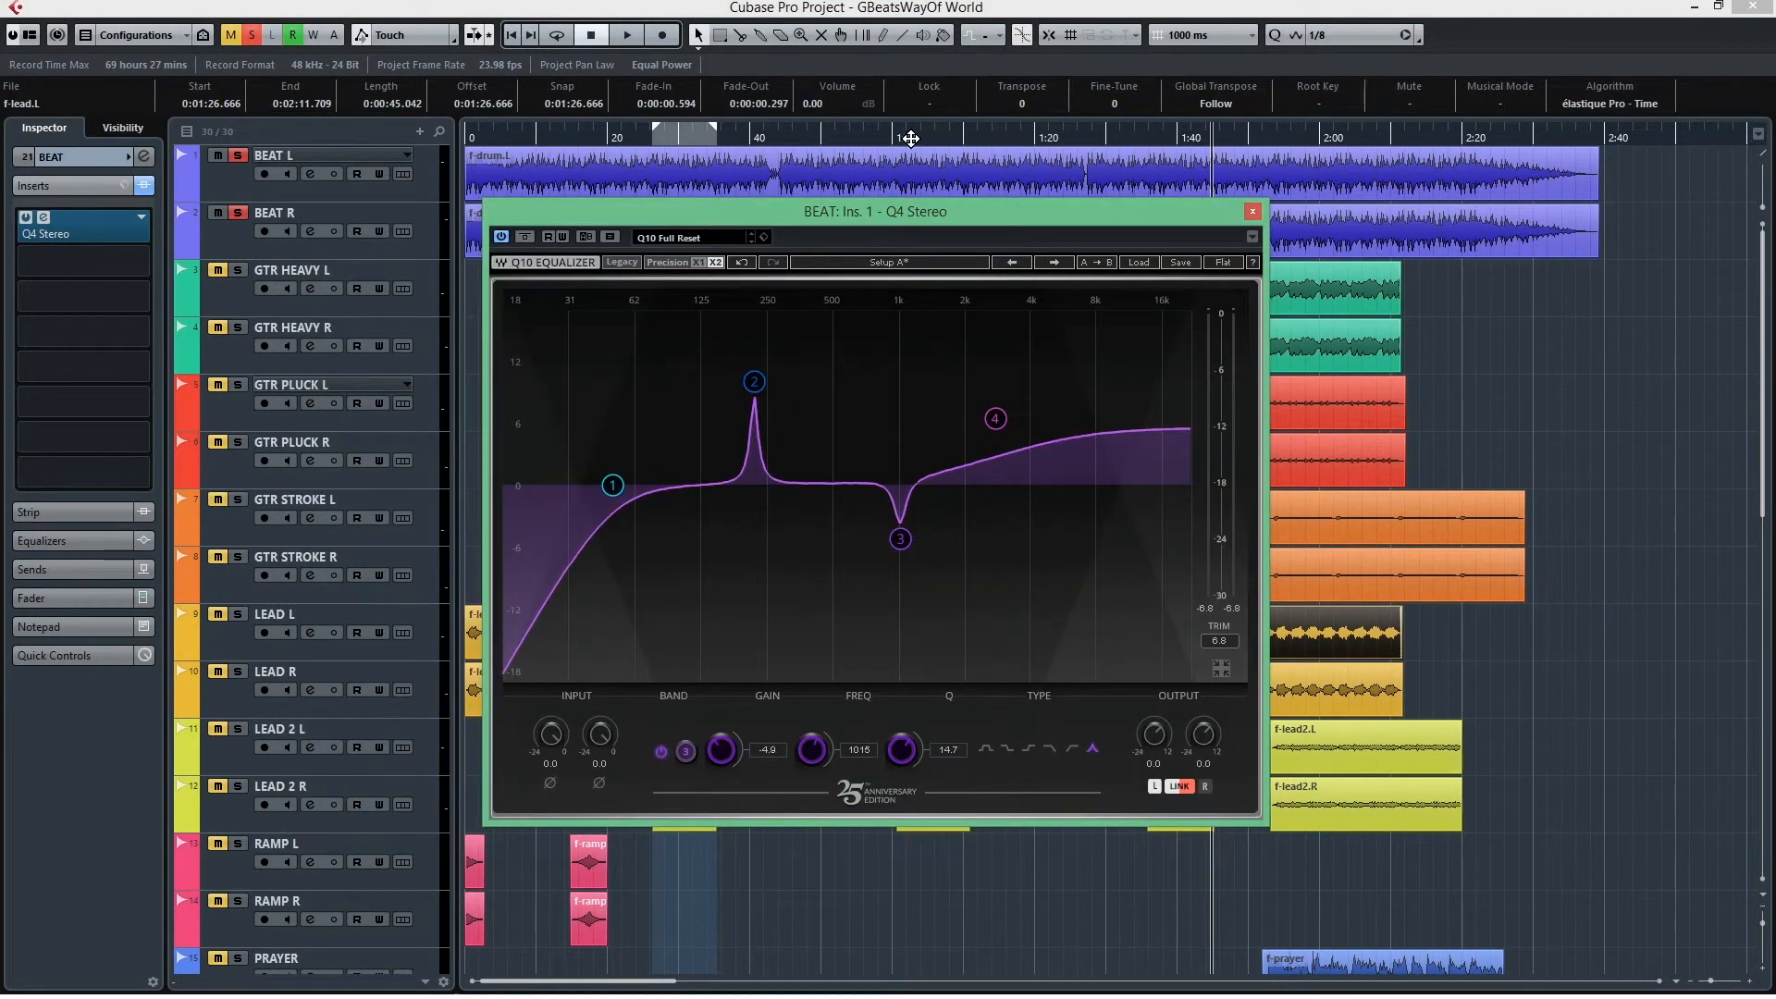
pyautogui.click(911, 137)
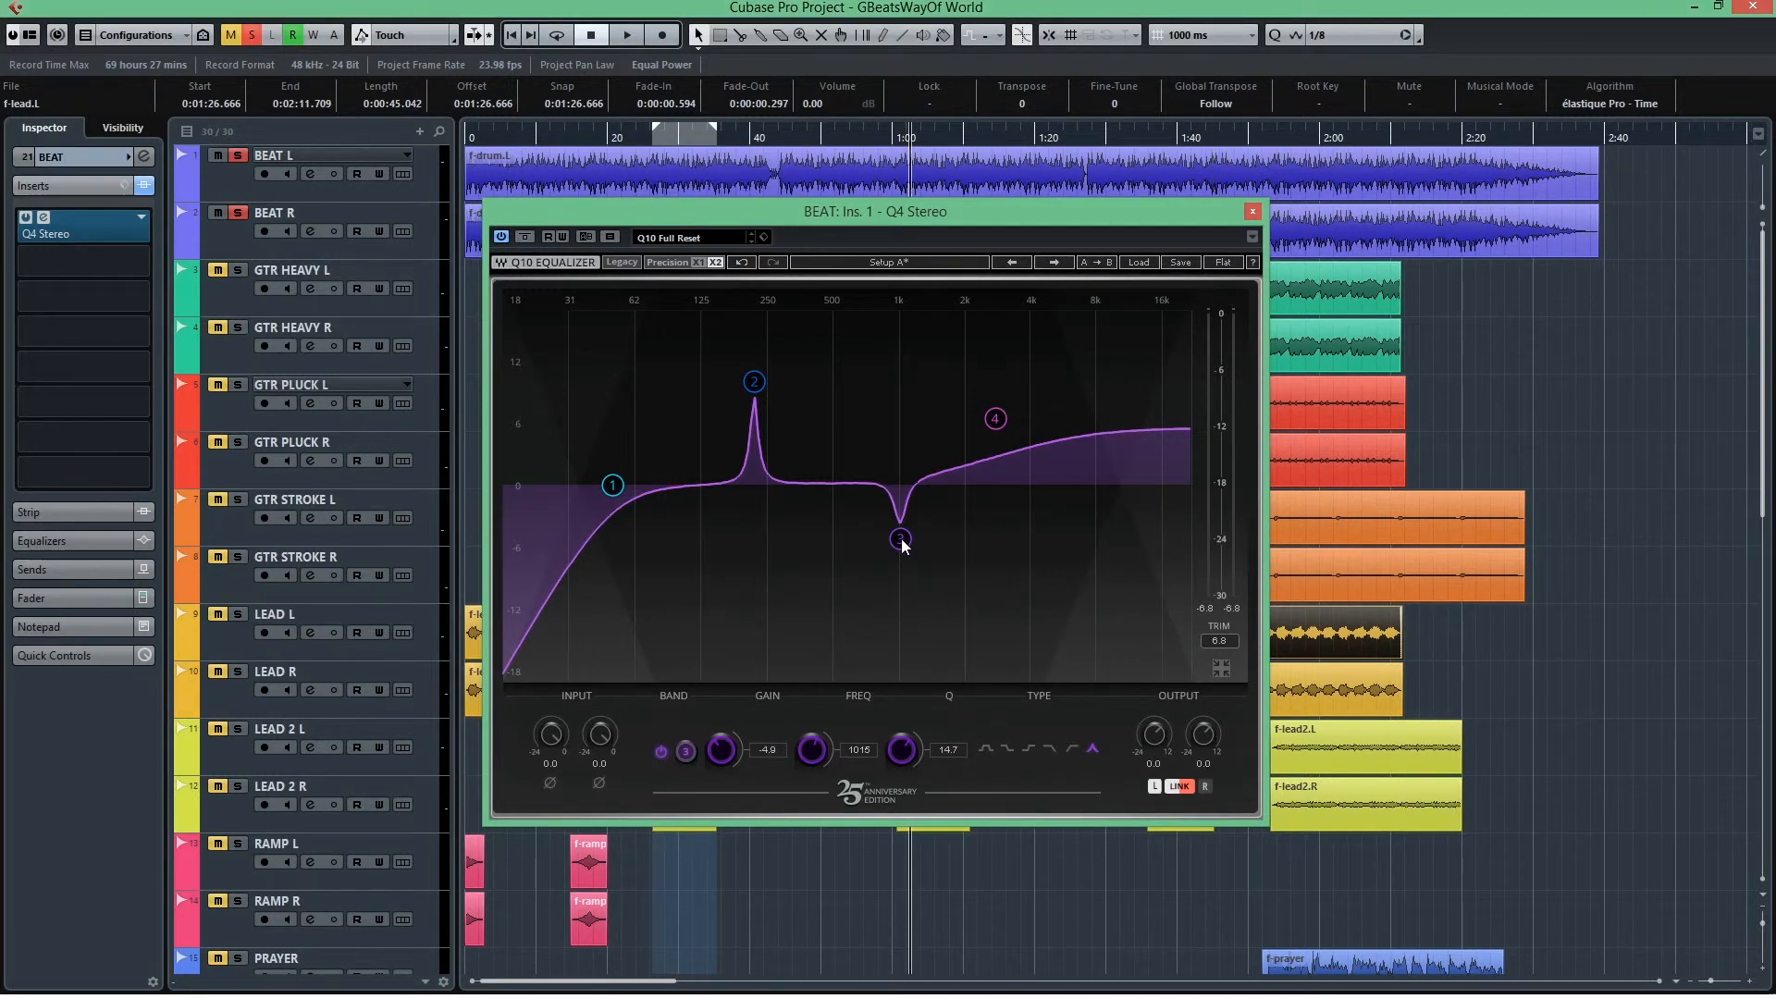
pyautogui.moveTo(903, 544); pyautogui.dragTo(900, 542)
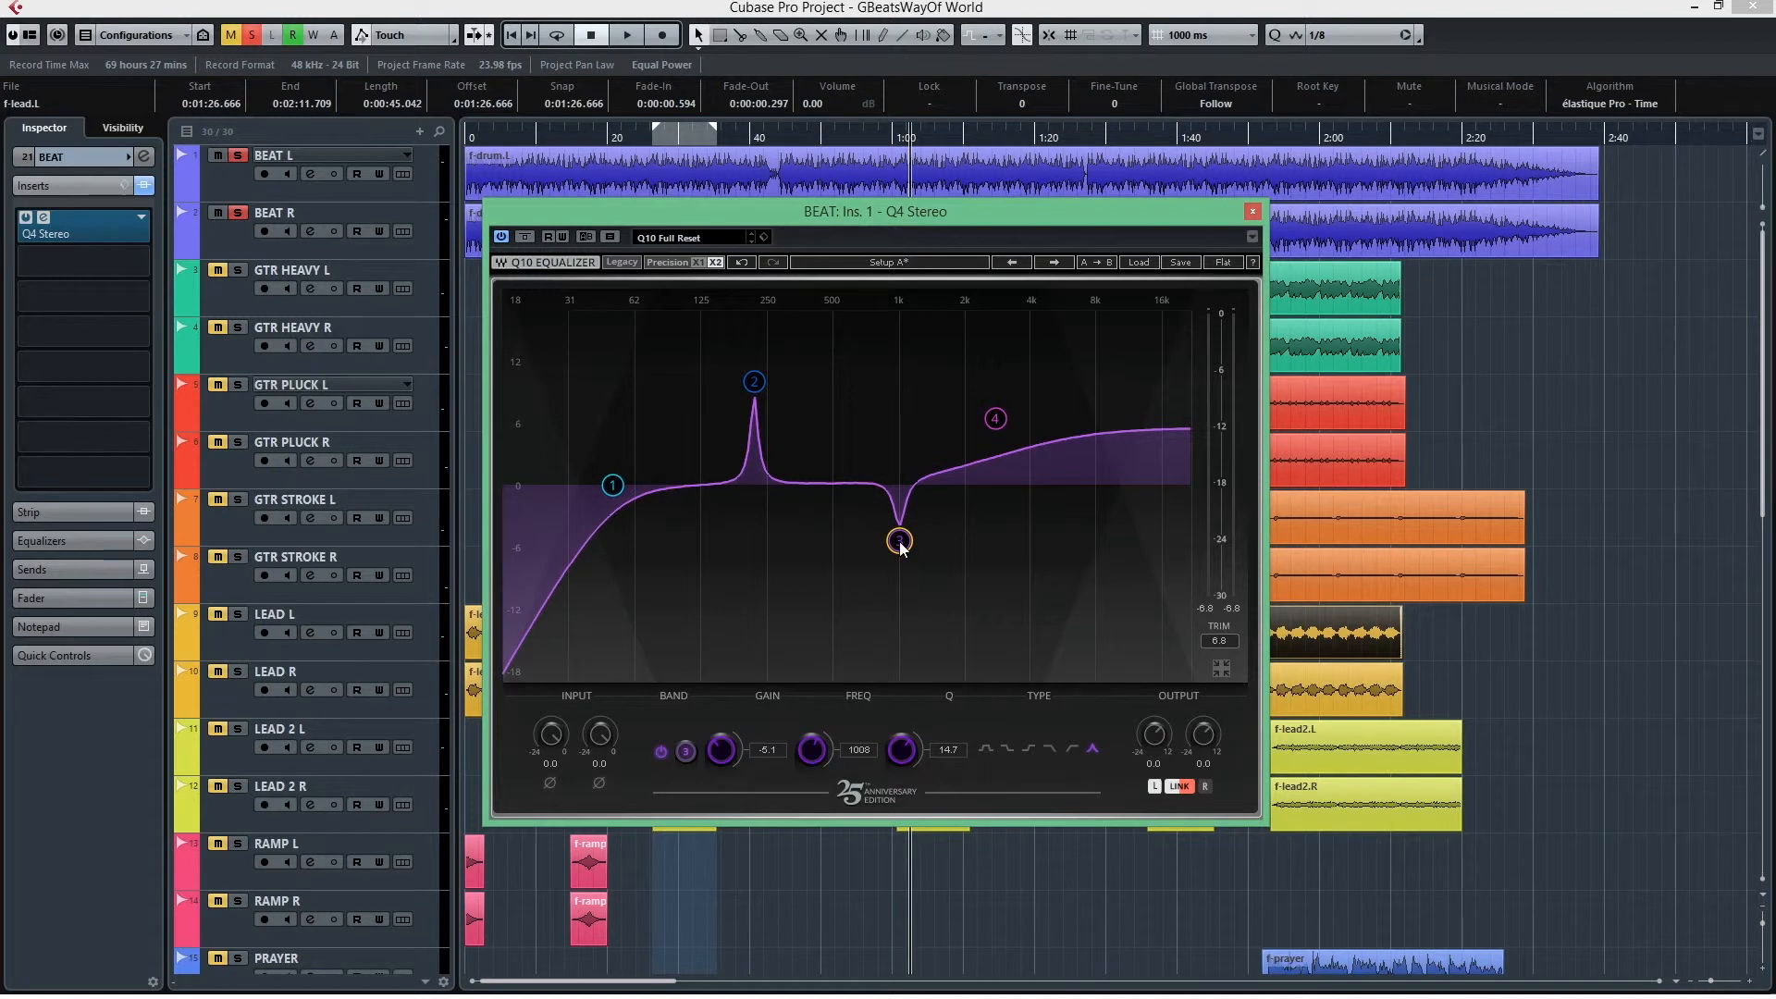
# - Play the beat from about 0:48 while bypassing and re-enabling band 3 twice to compare the sound, and stop playback
pyautogui.click(803, 130)
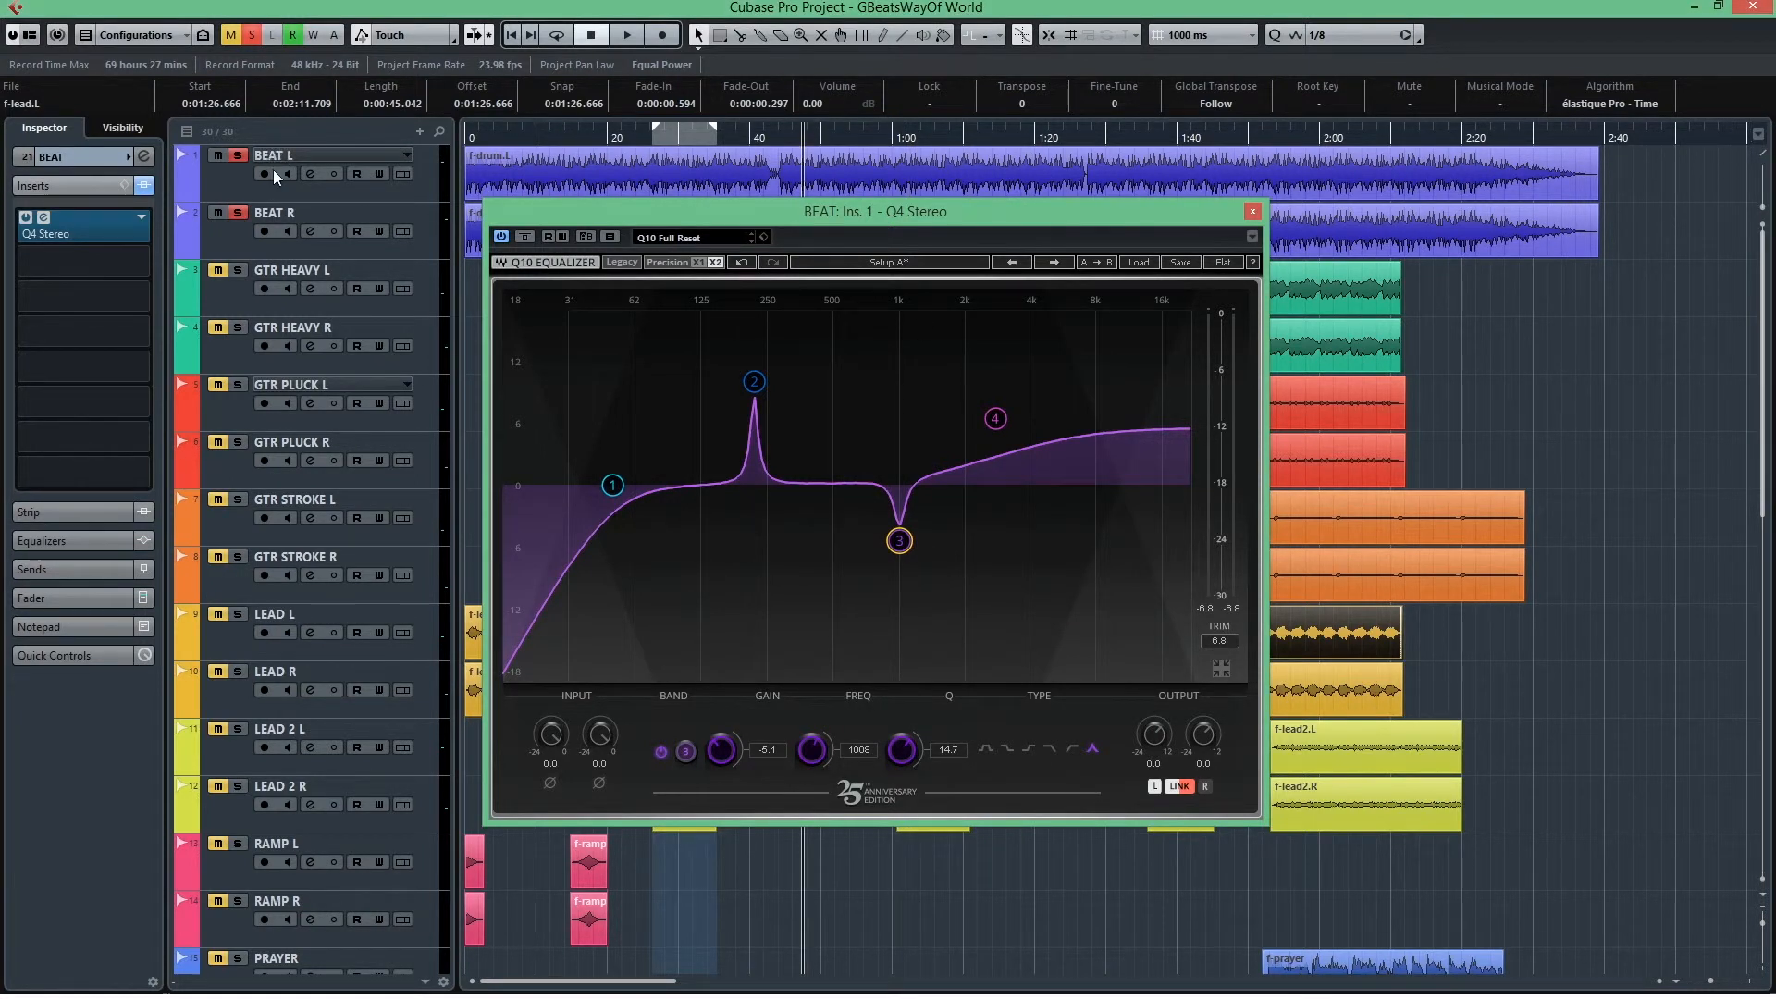
pyautogui.press('space')
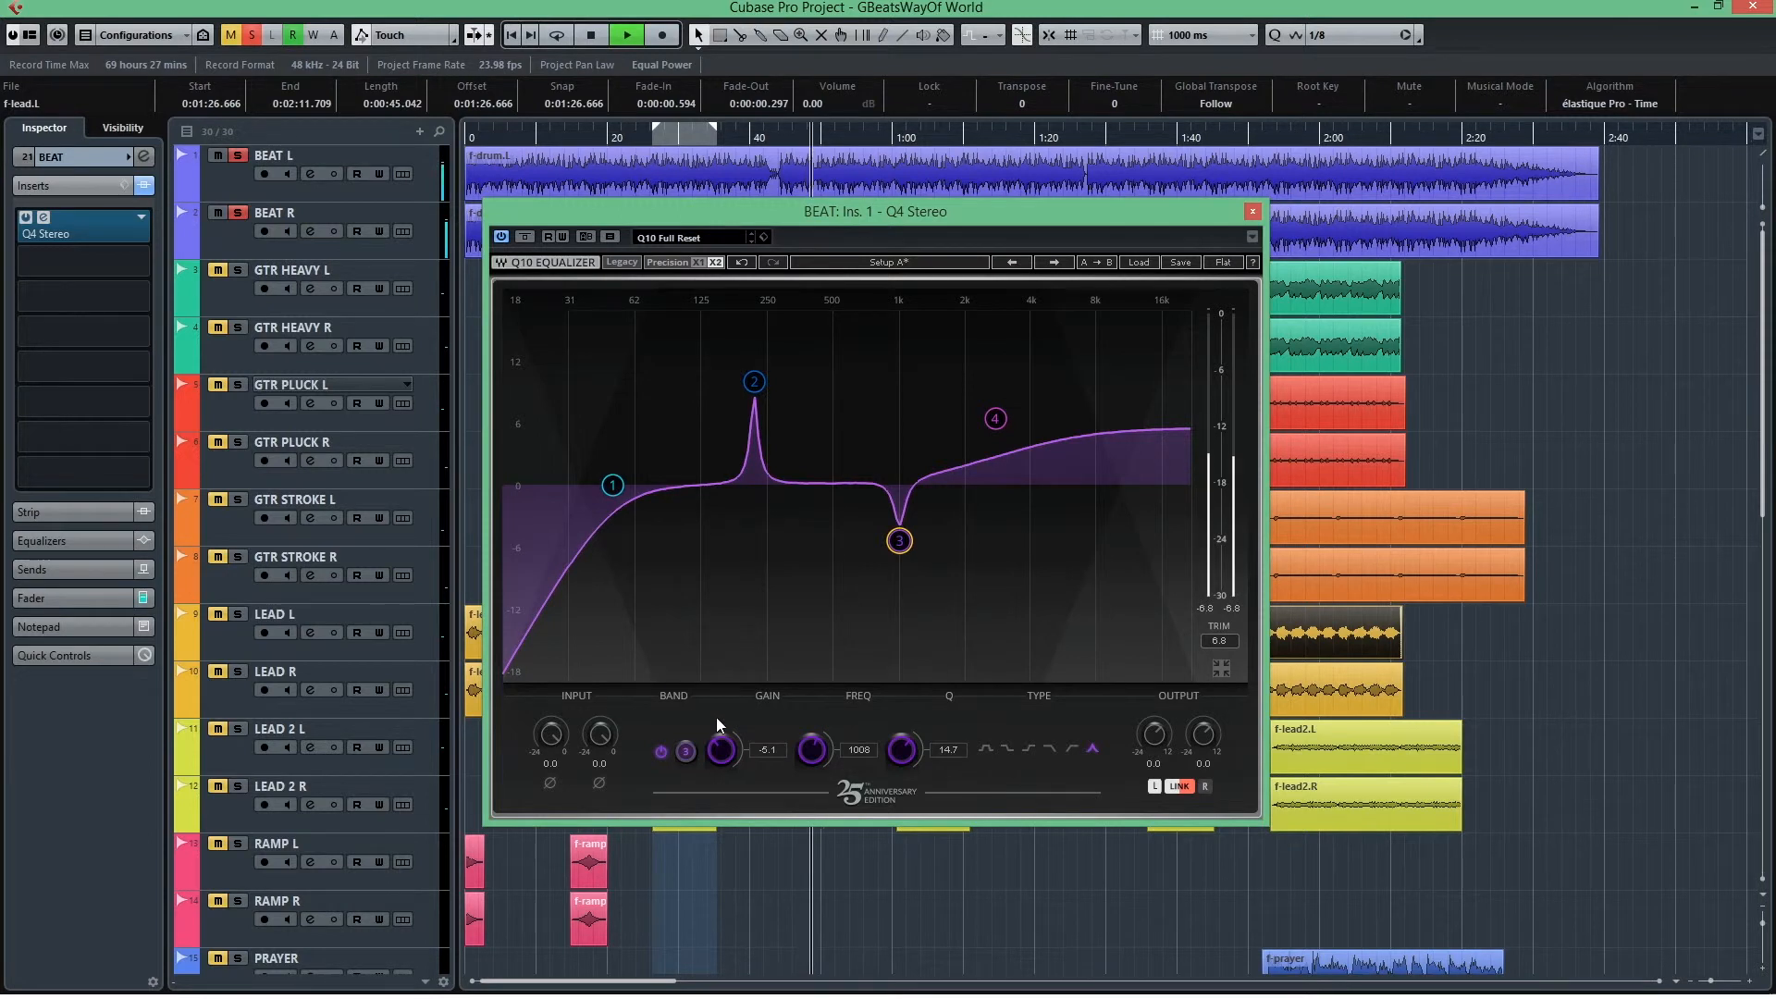
pyautogui.click(659, 753)
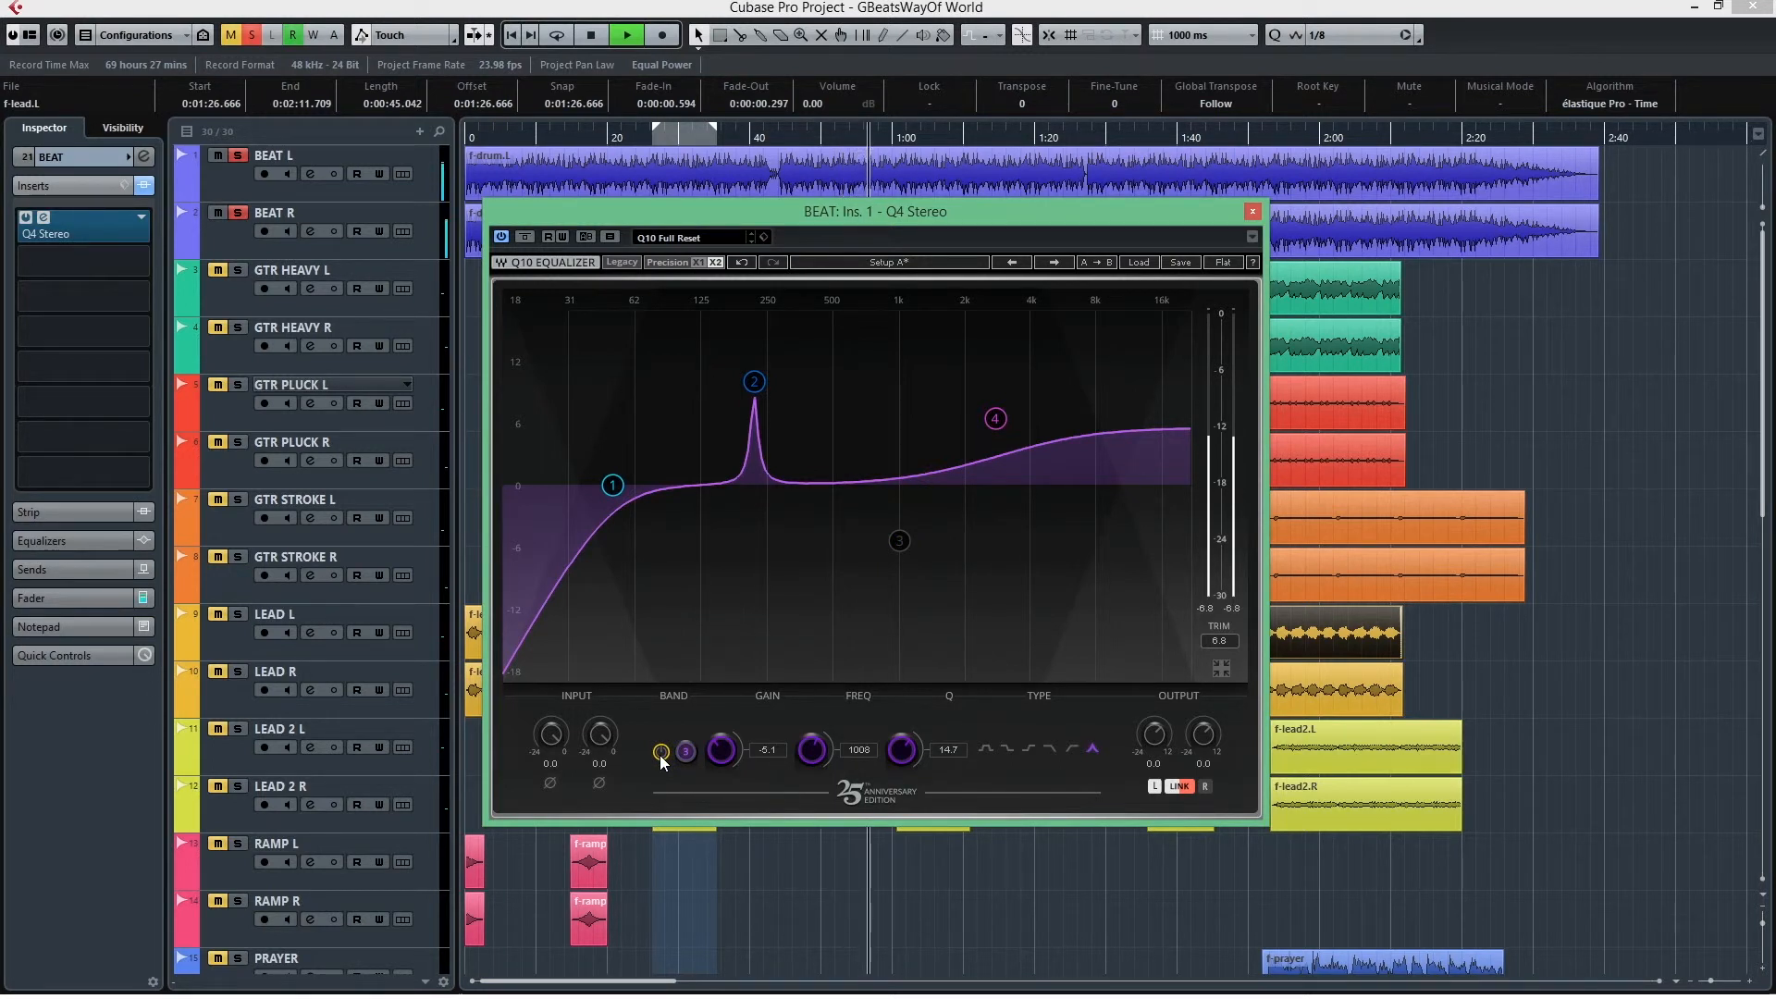
pyautogui.click(660, 752)
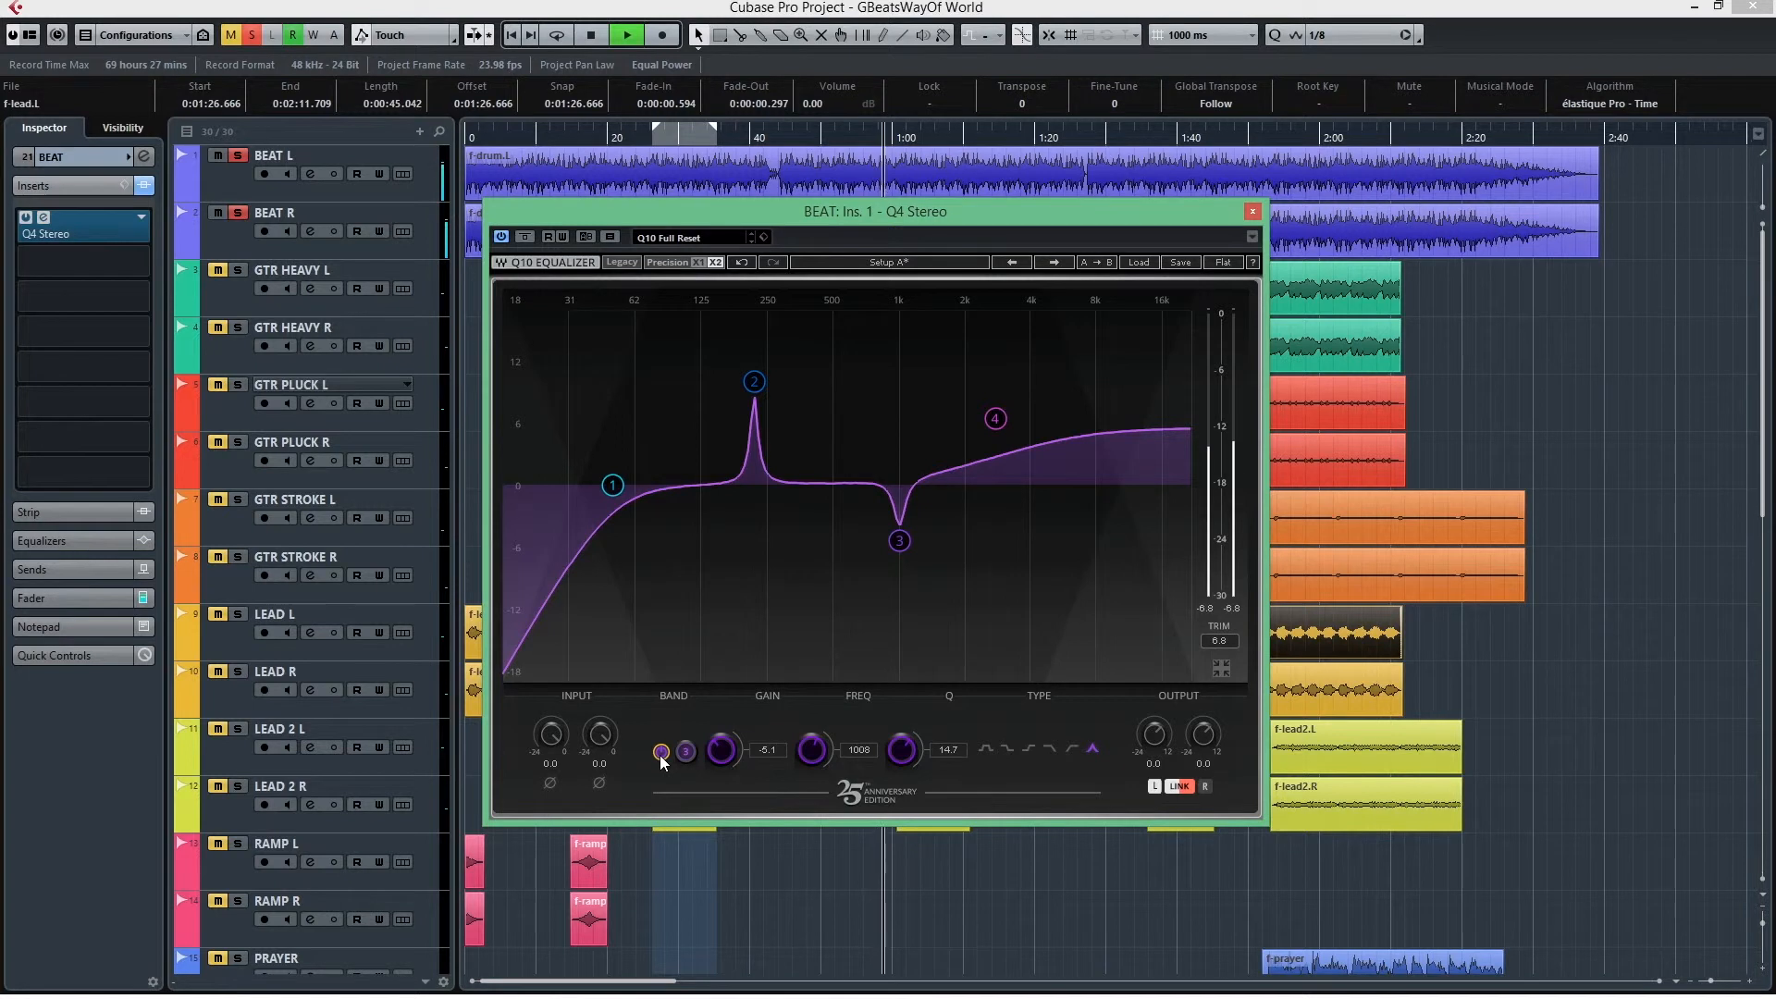
pyautogui.click(660, 752)
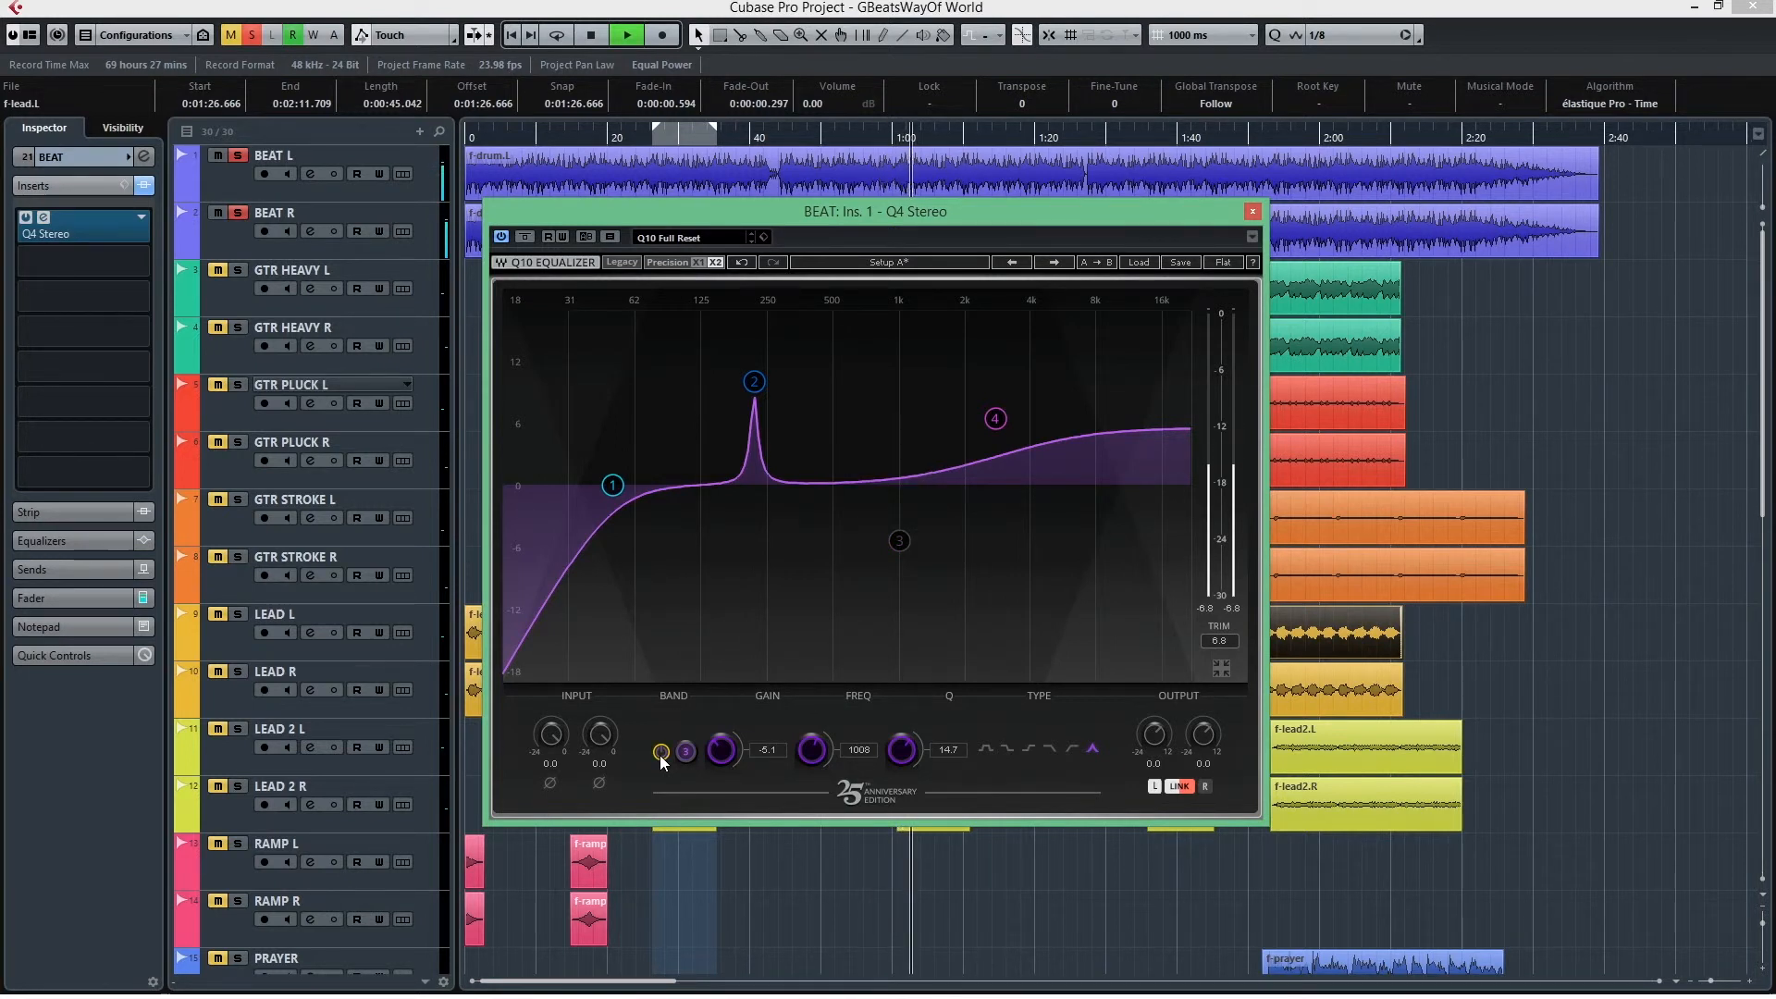
pyautogui.click(661, 752)
pyautogui.press('space')
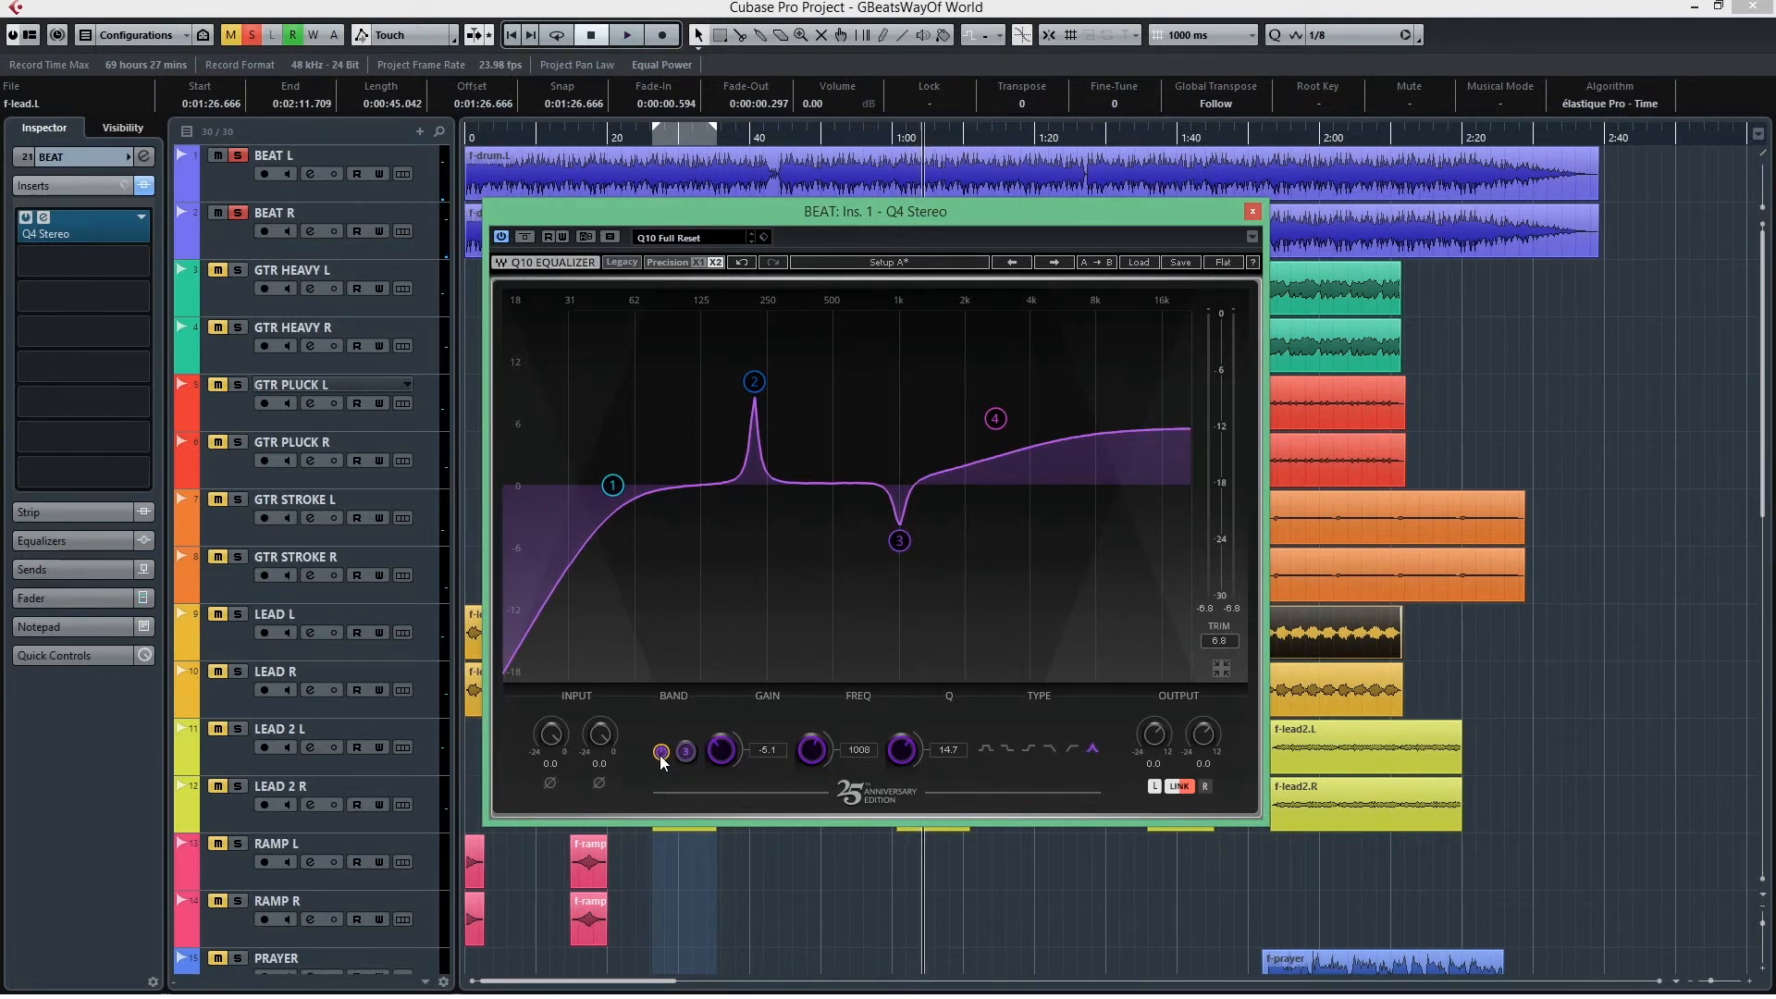
# - Lower band 3 to -5.9 dB at 1000 Hz and move the equalizer window aside to uncover the track events
pyautogui.click(900, 543)
pyautogui.moveTo(902, 544); pyautogui.dragTo(900, 548)
pyautogui.moveTo(902, 545); pyautogui.dragTo(901, 557)
pyautogui.moveTo(1012, 215); pyautogui.dragTo(814, 190)
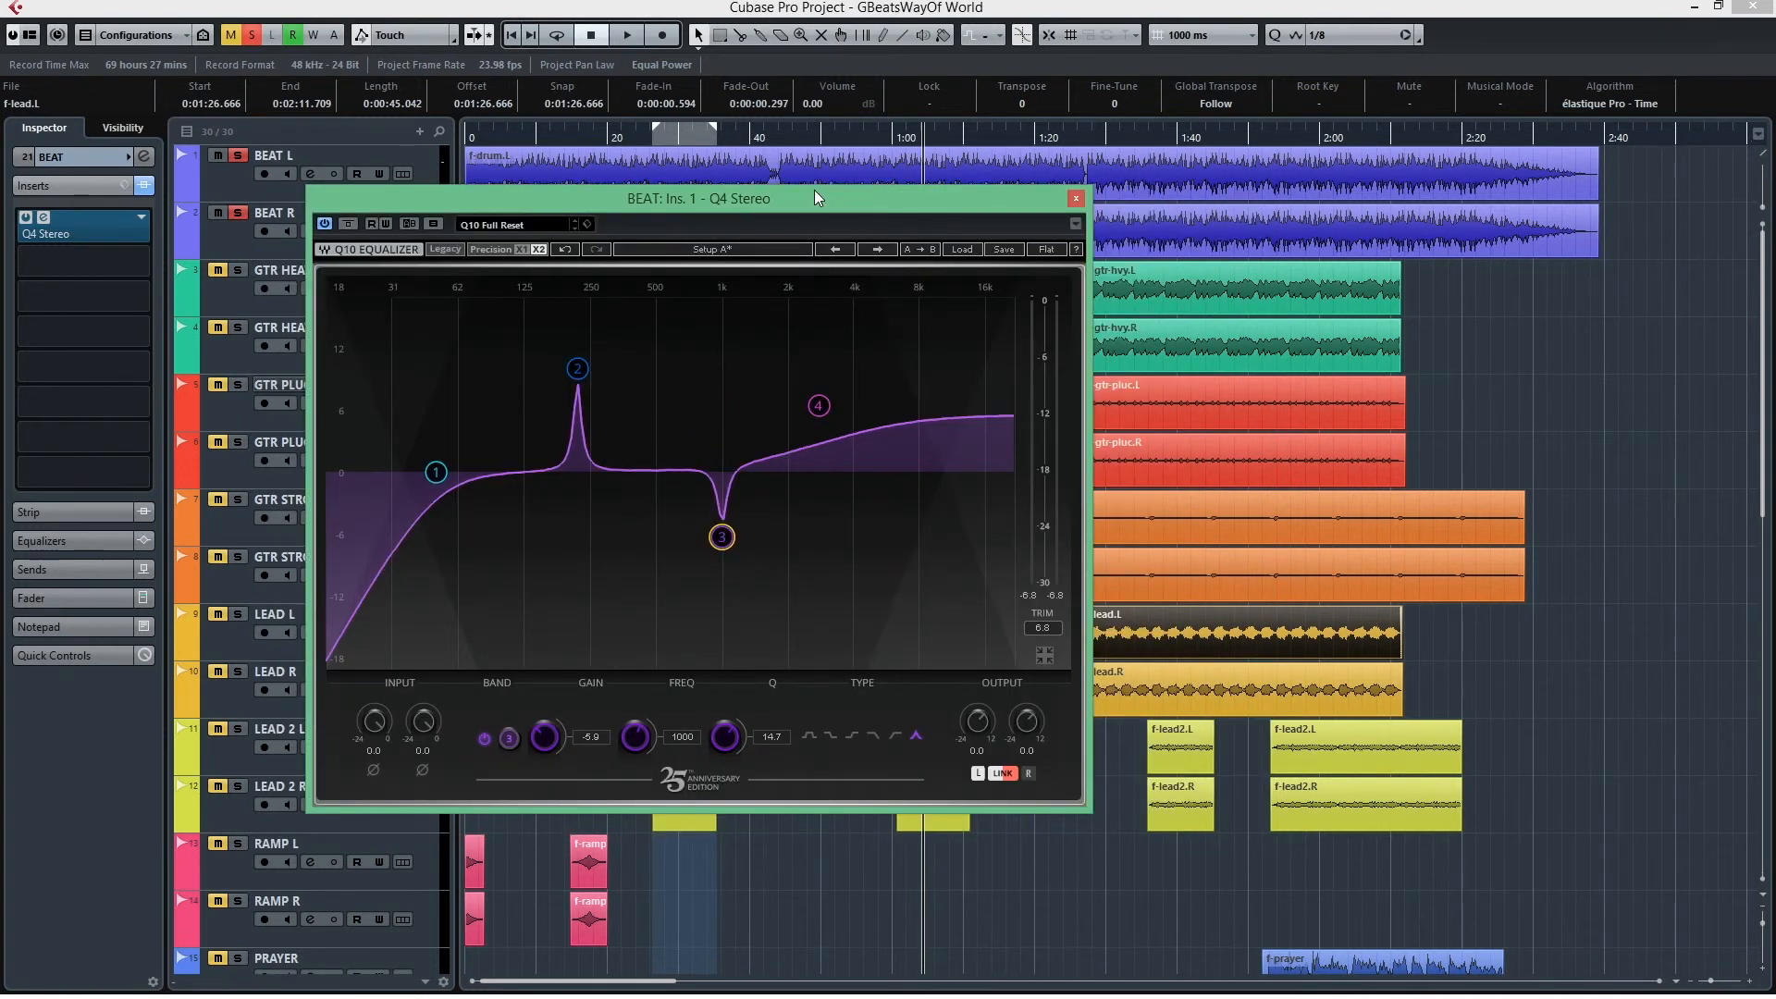